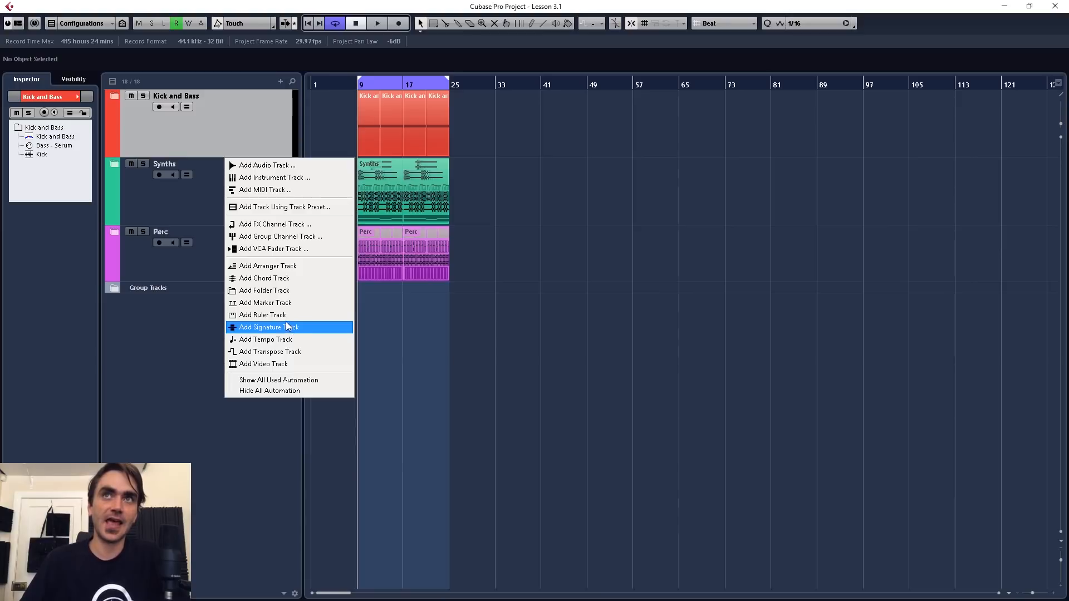
Add a ruler track, place it below the Group Tracks folder and set its display format to Seconds
{"action": "left_click", "coordinate": [290, 328]}
{"action": "left_click_drag", "start_coordinate": [190, 166], "coordinate": [194, 328]}
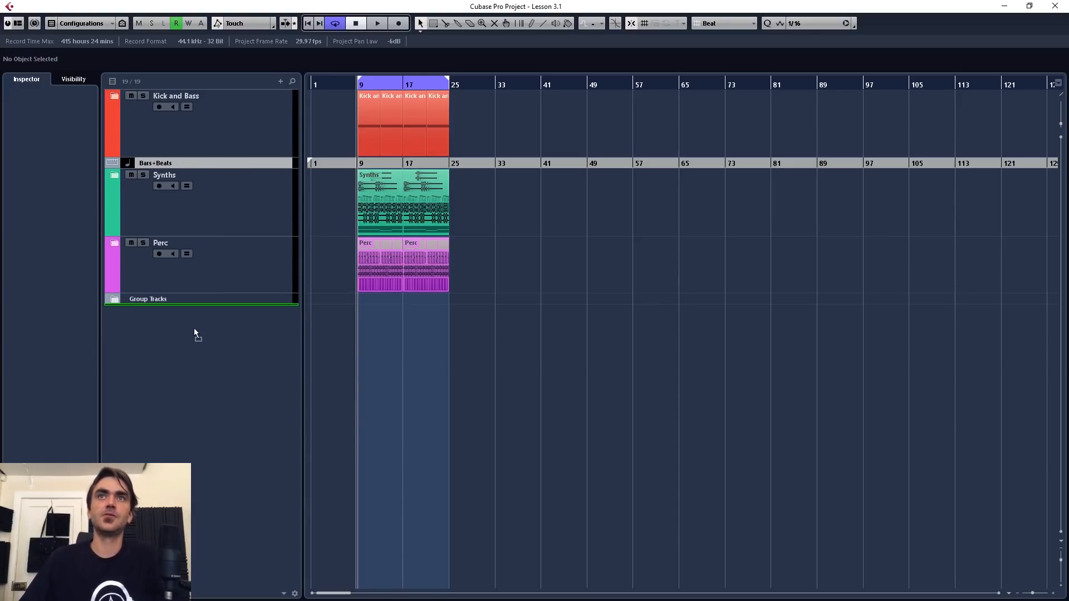
{"action": "left_click", "coordinate": [146, 299]}
{"action": "left_click", "coordinate": [158, 323]}
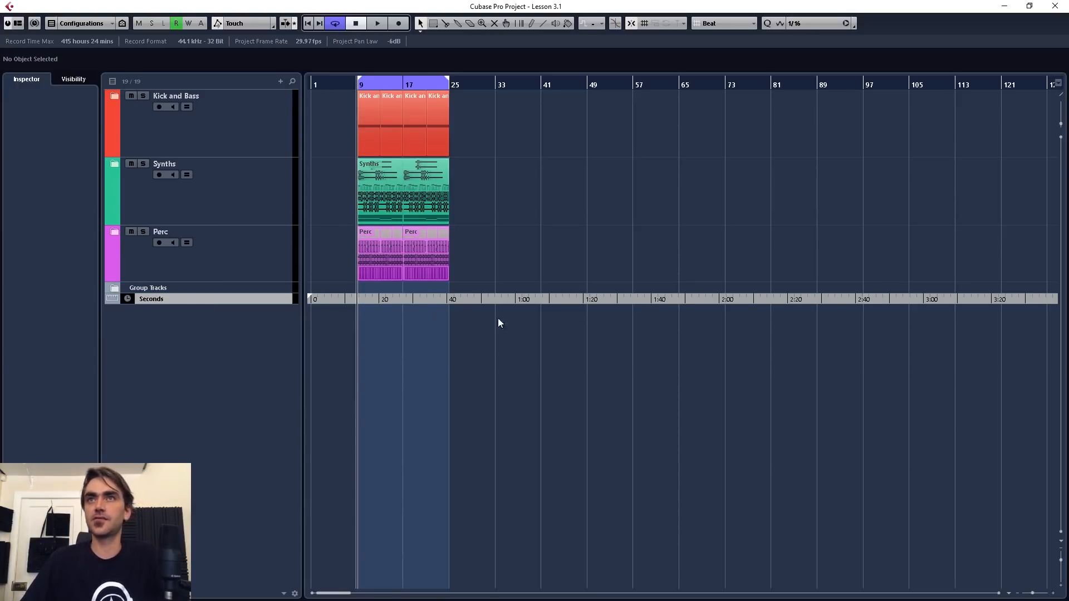
{"action": "left_click_drag", "start_coordinate": [197, 302], "coordinate": [428, 337]}
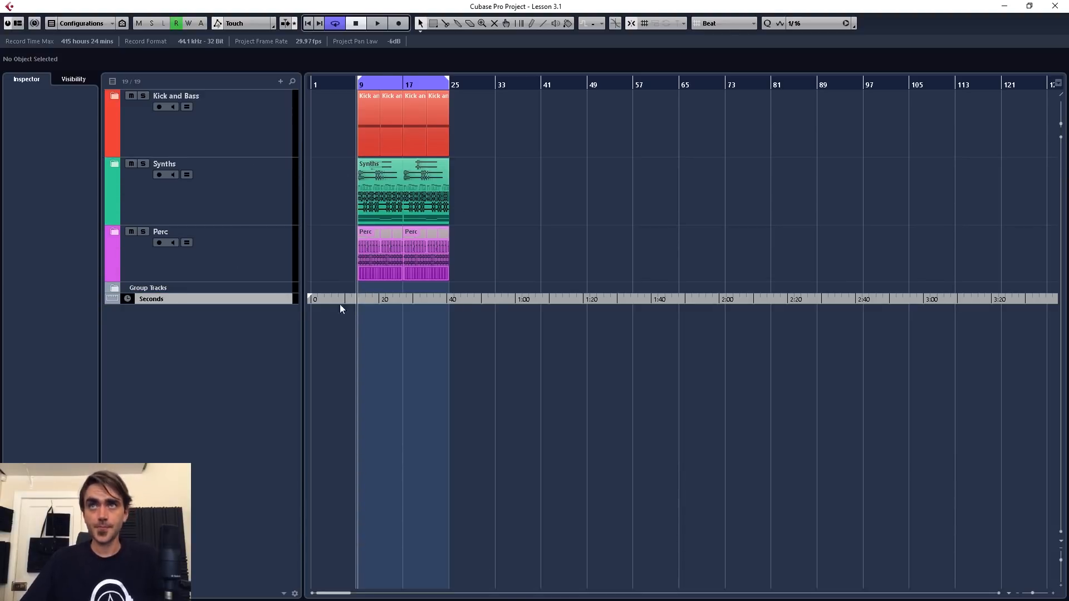
Select all the parts on the Kick and Bass, Synths and Perc tracks and move them to about bar 105
{"action": "key", "text": "g"}
{"action": "key", "text": "g"}
{"action": "key", "text": "g"}
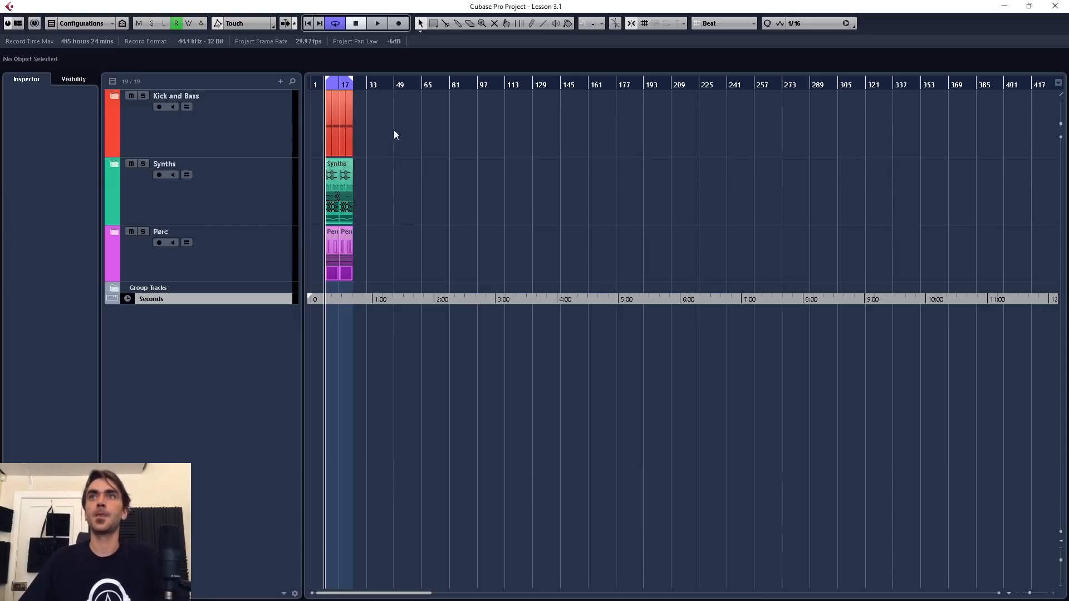
{"action": "left_click_drag", "start_coordinate": [406, 99], "coordinate": [312, 270]}
{"action": "key", "text": "h"}
{"action": "key", "text": "h"}
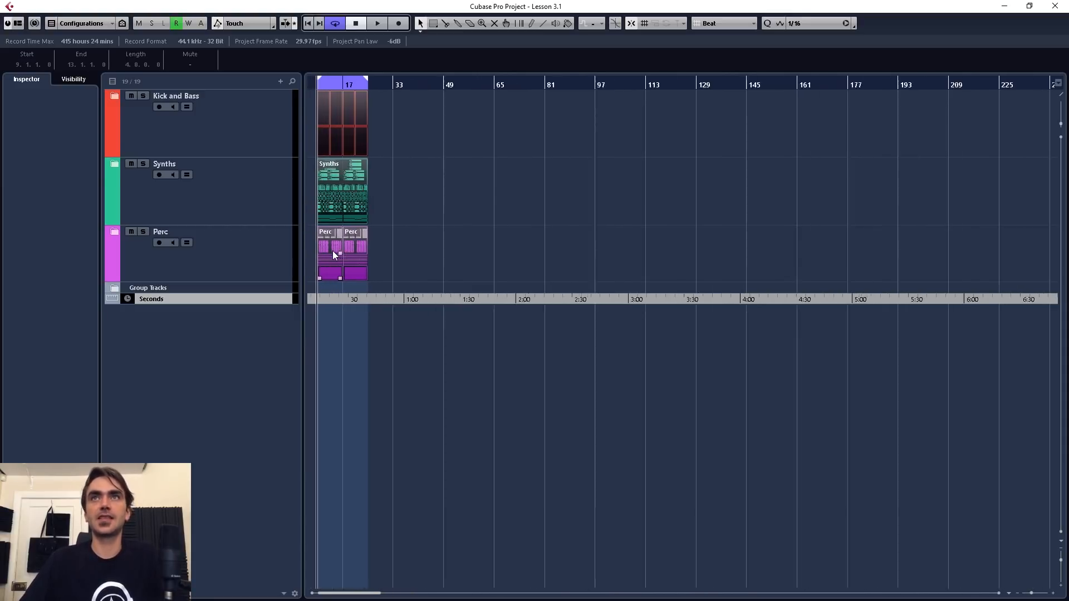
{"action": "left_click_drag", "start_coordinate": [353, 256], "coordinate": [762, 252]}
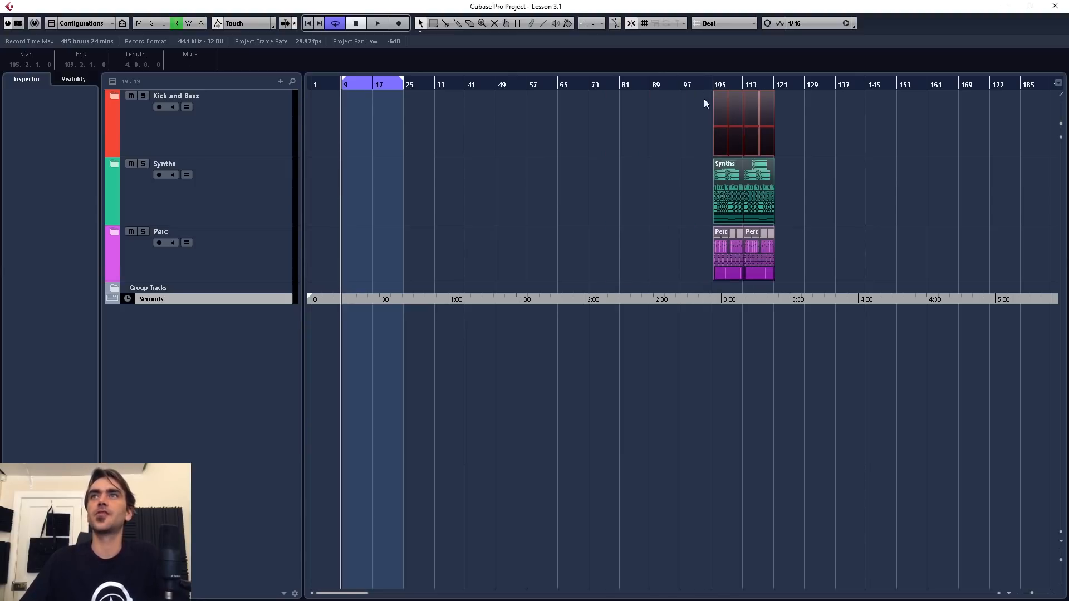
Set the grid type to Bar and move the selected parts so they start exactly at bar 97
{"action": "left_click", "coordinate": [724, 24]}
{"action": "left_click", "coordinate": [718, 36]}
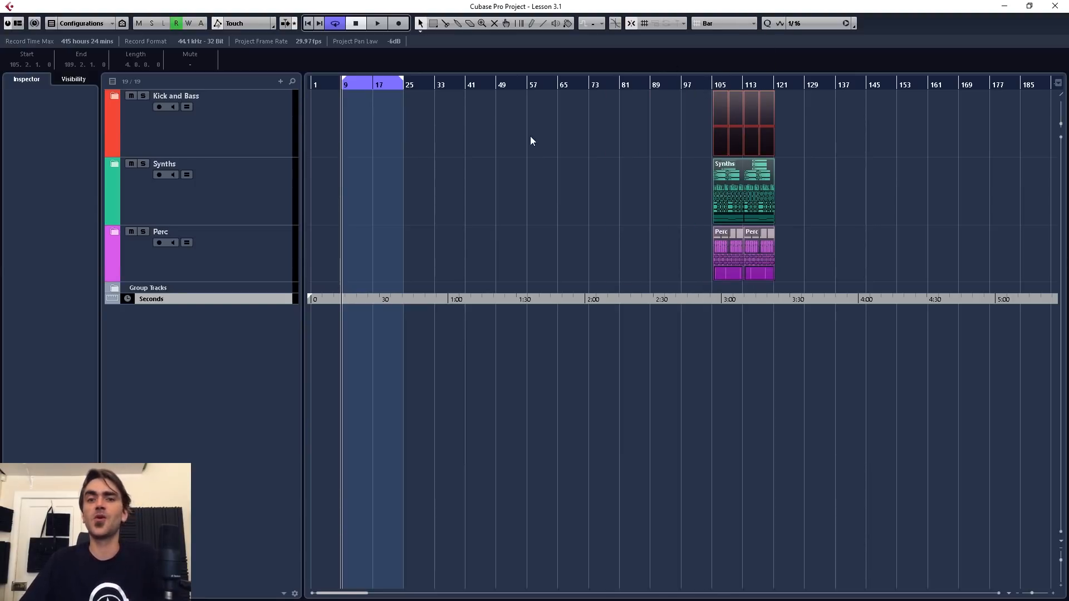
{"action": "key", "text": "g"}
{"action": "key", "text": "g"}
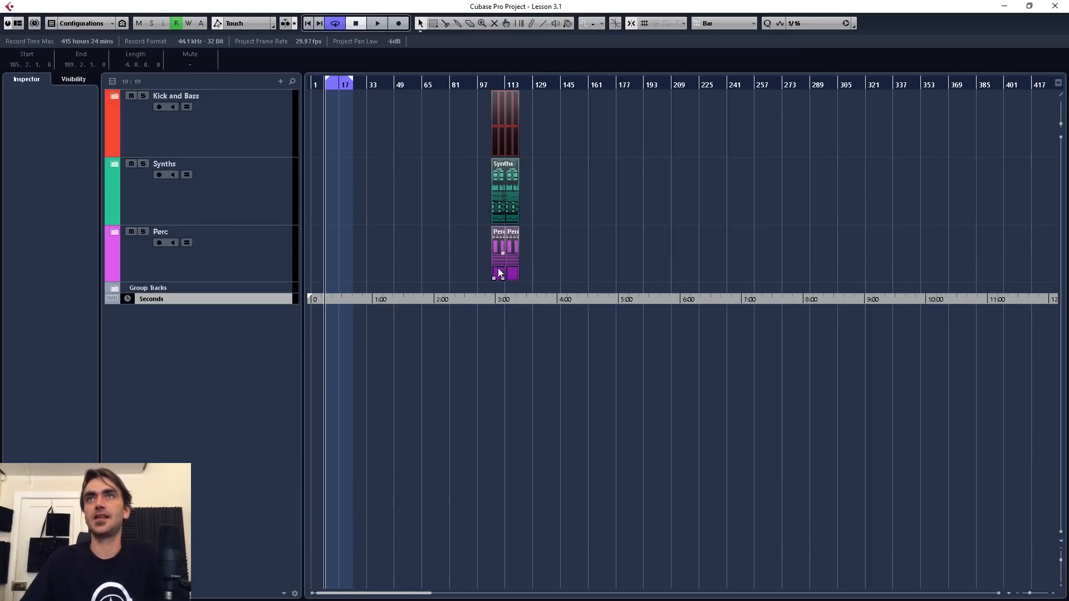
{"action": "key", "text": "h"}
{"action": "key", "text": "h"}
{"action": "left_click_drag", "start_coordinate": [498, 268], "coordinate": [453, 266]}
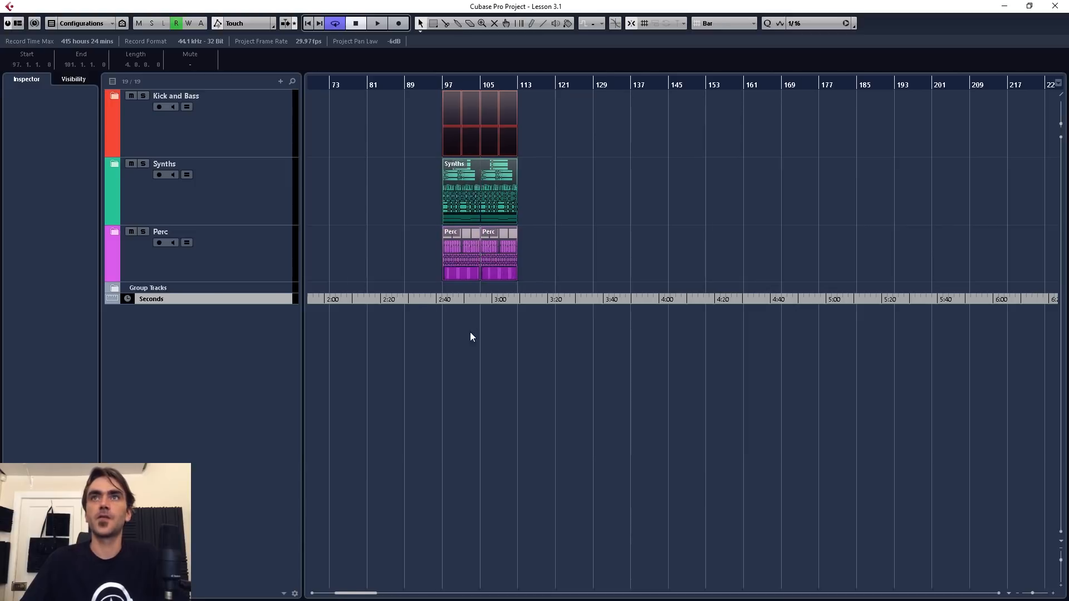
{"action": "key", "text": "h"}
{"action": "key", "text": "h"}
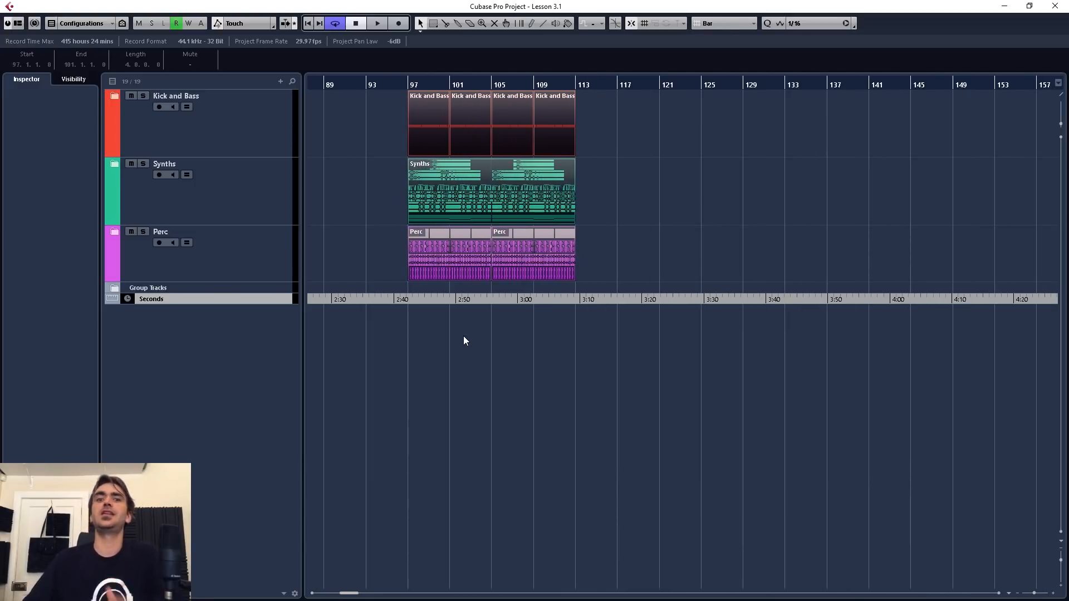
Copy the bar 97 section on all three tracks and place the copy at bar 49
{"action": "scroll", "coordinate": [464, 336], "scroll_direction": "down", "scroll_amount": 1}
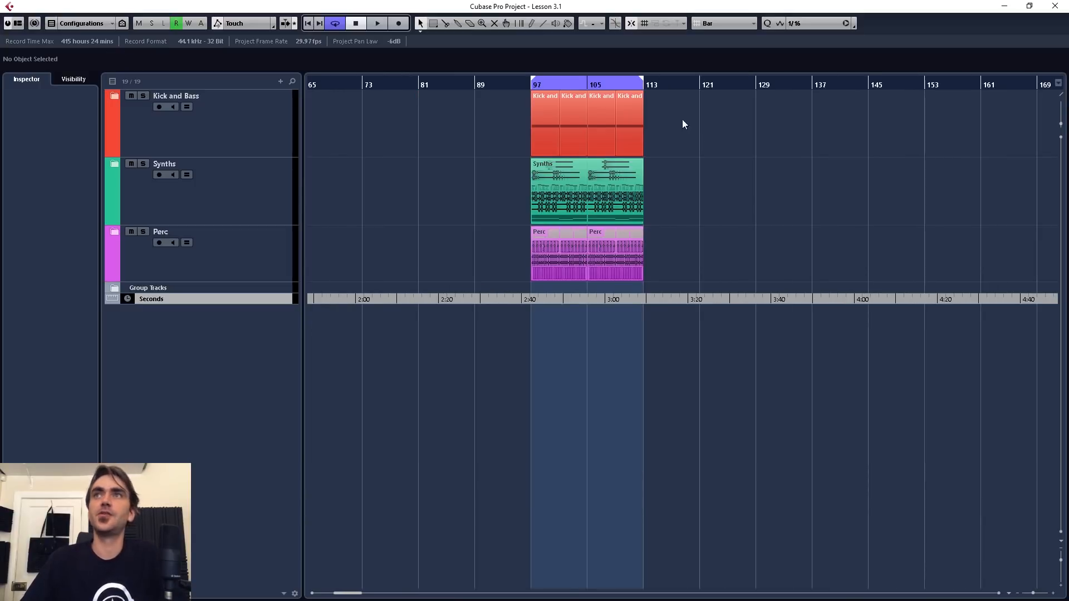
{"action": "left_click_drag", "start_coordinate": [684, 124], "coordinate": [458, 255]}
{"action": "scroll", "coordinate": [573, 256], "scroll_direction": "left", "scroll_amount": 3}
{"action": "left_click", "coordinate": [602, 154]}
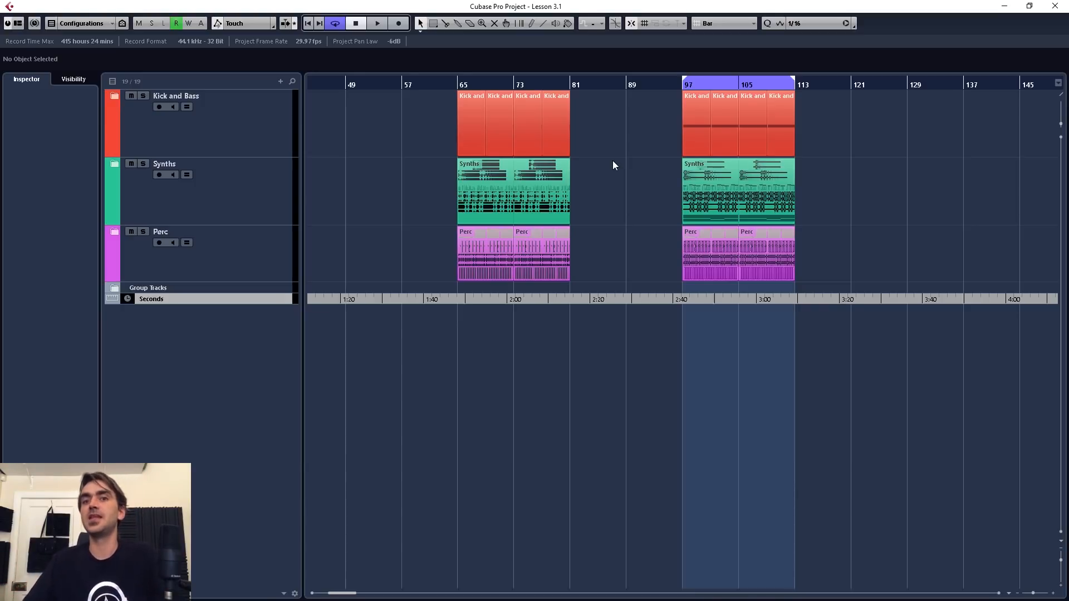
{"action": "mouse_move", "coordinate": [598, 114]}
{"action": "left_mouse_down"}
{"action": "mouse_move", "coordinate": [396, 288]}
{"action": "mouse_move", "coordinate": [405, 285]}
{"action": "left_mouse_up"}
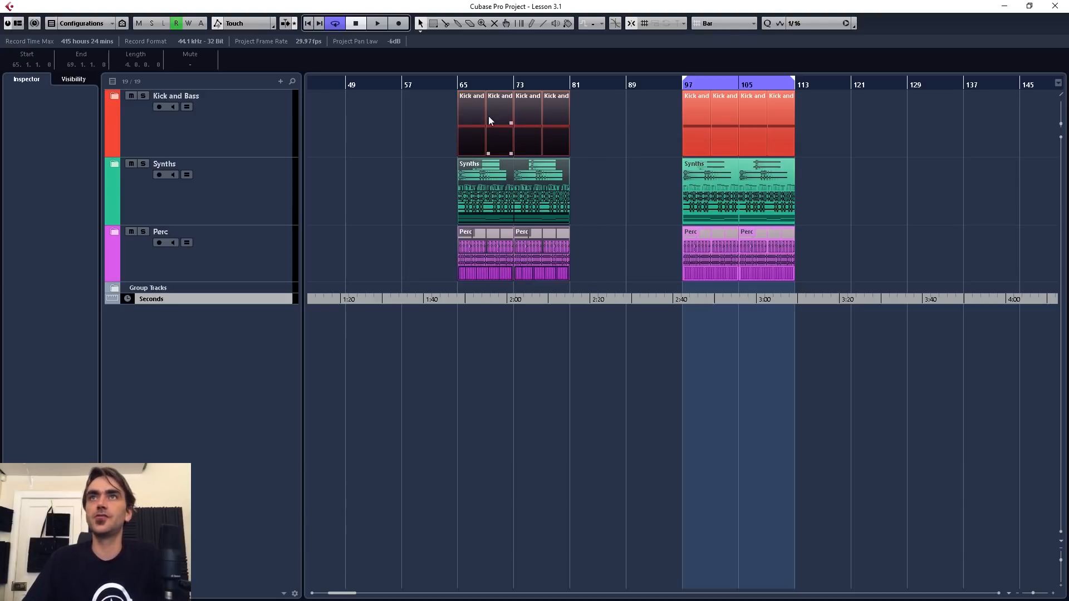
{"action": "left_click_drag", "start_coordinate": [489, 116], "coordinate": [354, 113]}
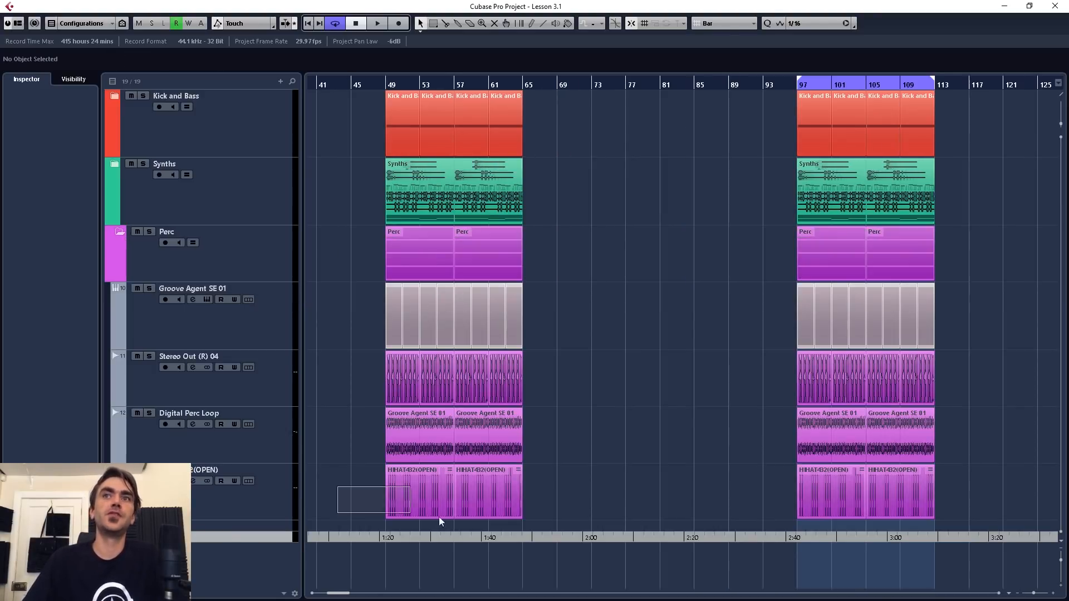
Mute the two HIHAT432(OPEN) events between bars 49 and 65 in the Perc folder
{"action": "left_click_drag", "start_coordinate": [439, 521], "coordinate": [559, 487]}
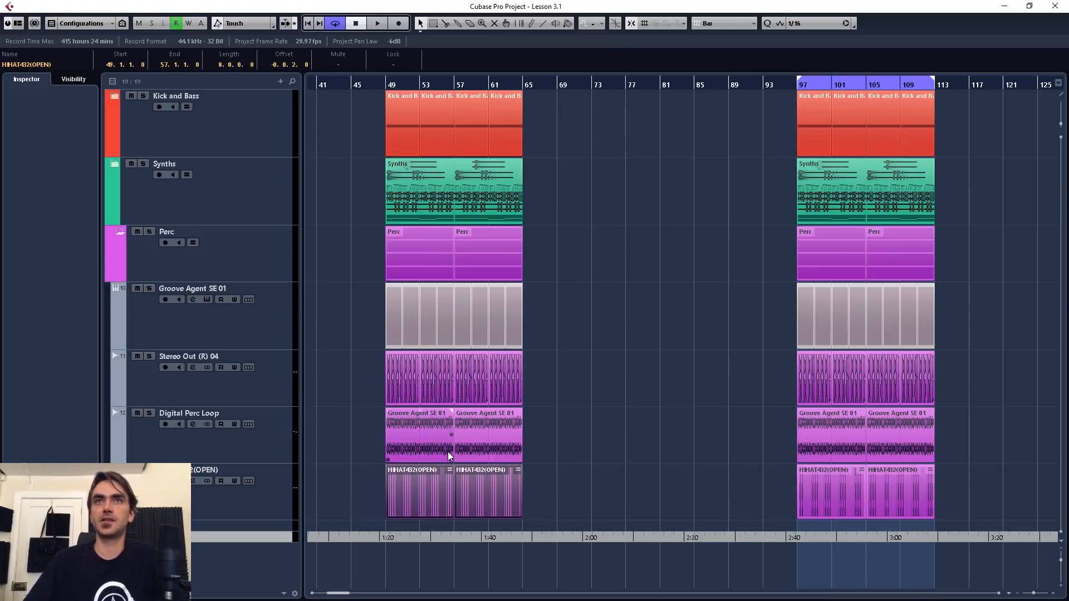
{"action": "key", "text": "shift+m"}
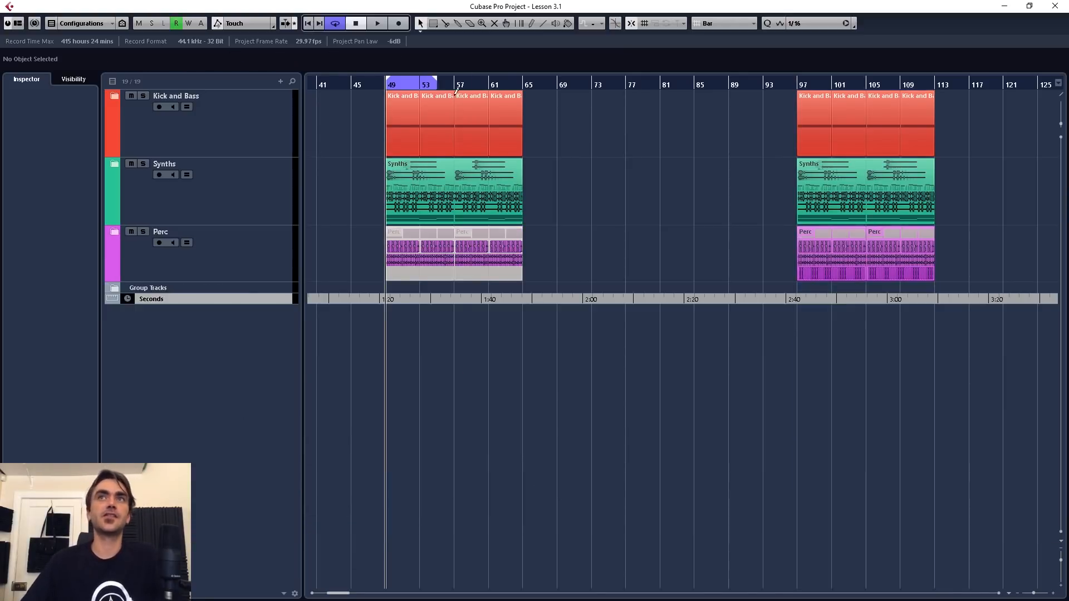
Set the cycle range to bars 49 to 65 and play back the copied section
{"action": "mouse_move", "coordinate": [455, 91]}
{"action": "left_mouse_down"}
{"action": "mouse_move", "coordinate": [517, 106]}
{"action": "mouse_move", "coordinate": [512, 126]}
{"action": "left_mouse_up"}
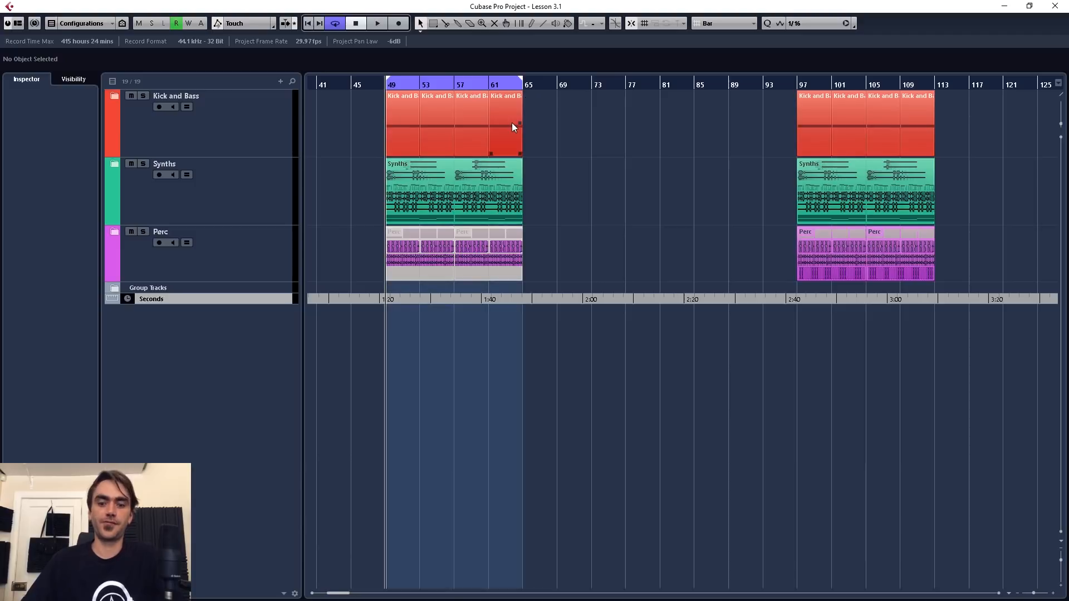
{"action": "key", "text": "space"}
{"action": "scroll", "coordinate": [437, 372], "scroll_direction": "up", "scroll_amount": 3}
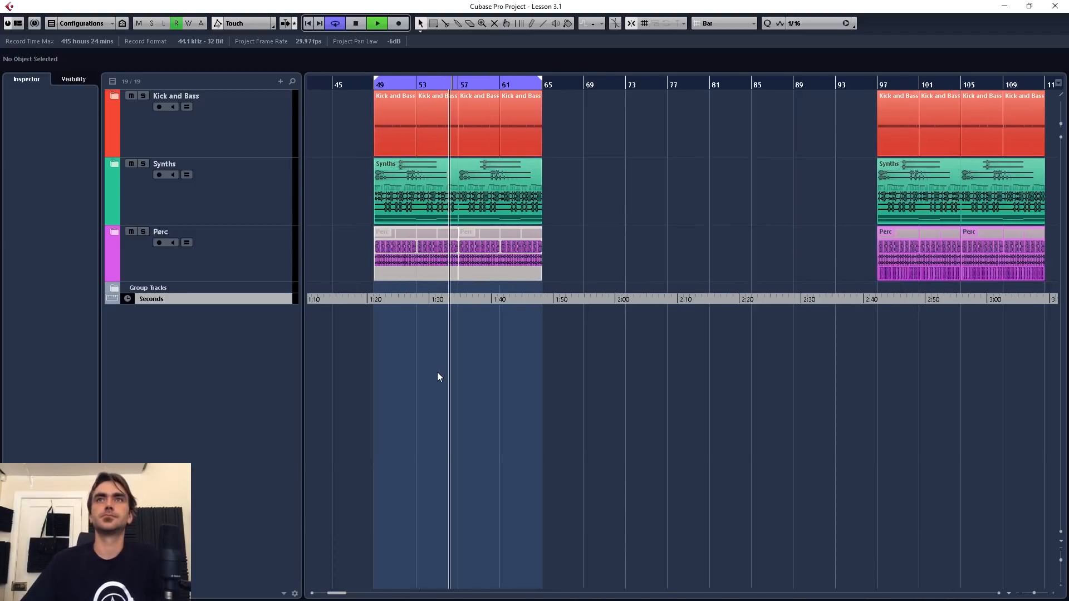
{"action": "scroll", "coordinate": [451, 360], "scroll_direction": "left", "scroll_amount": 2}
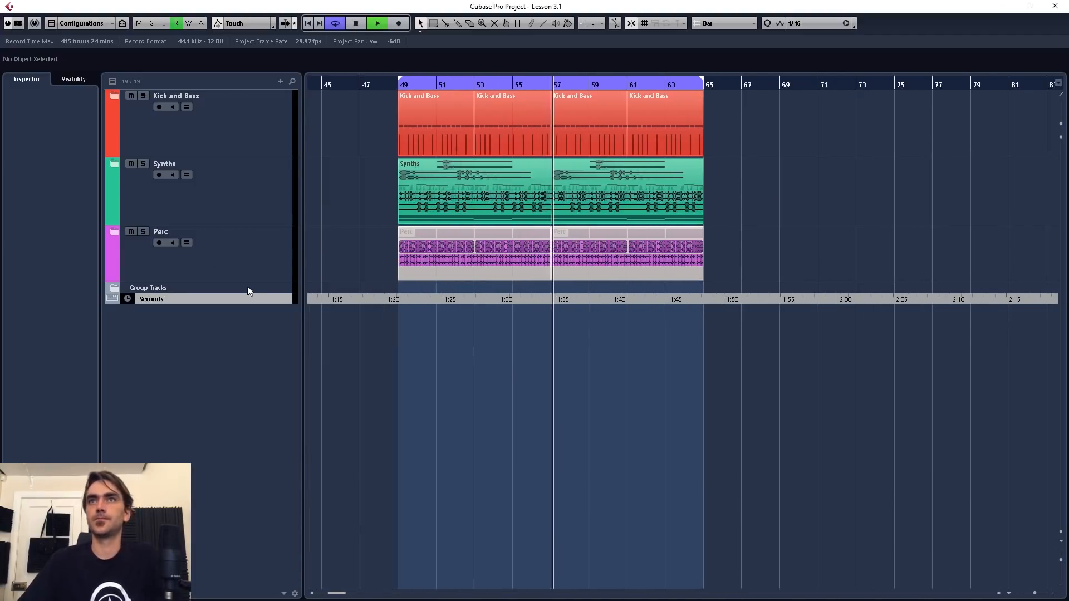
{"action": "left_click", "coordinate": [132, 252]}
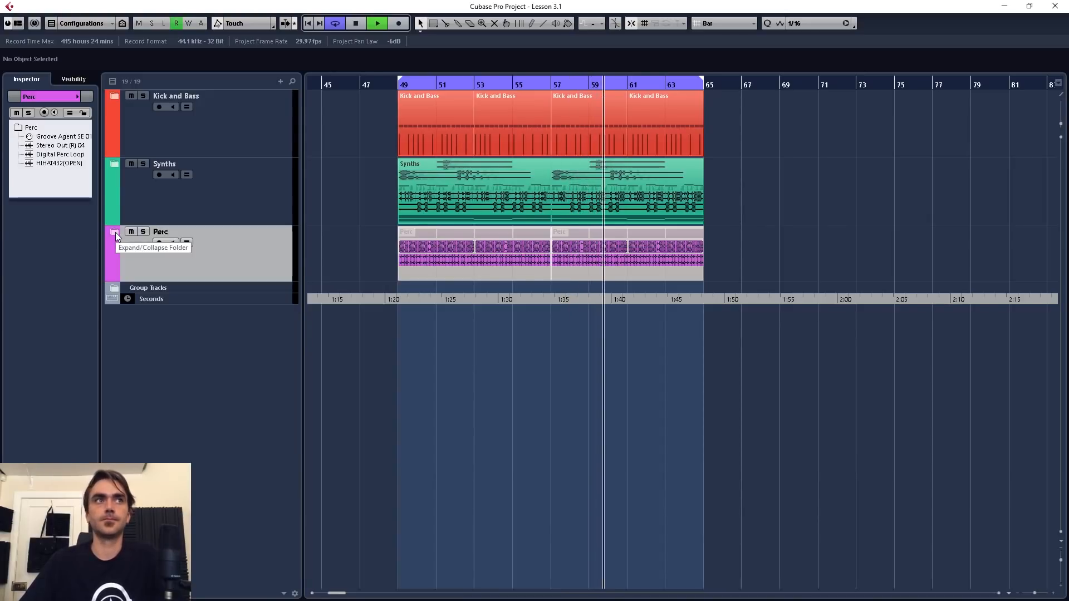
{"action": "left_click", "coordinate": [160, 185]}
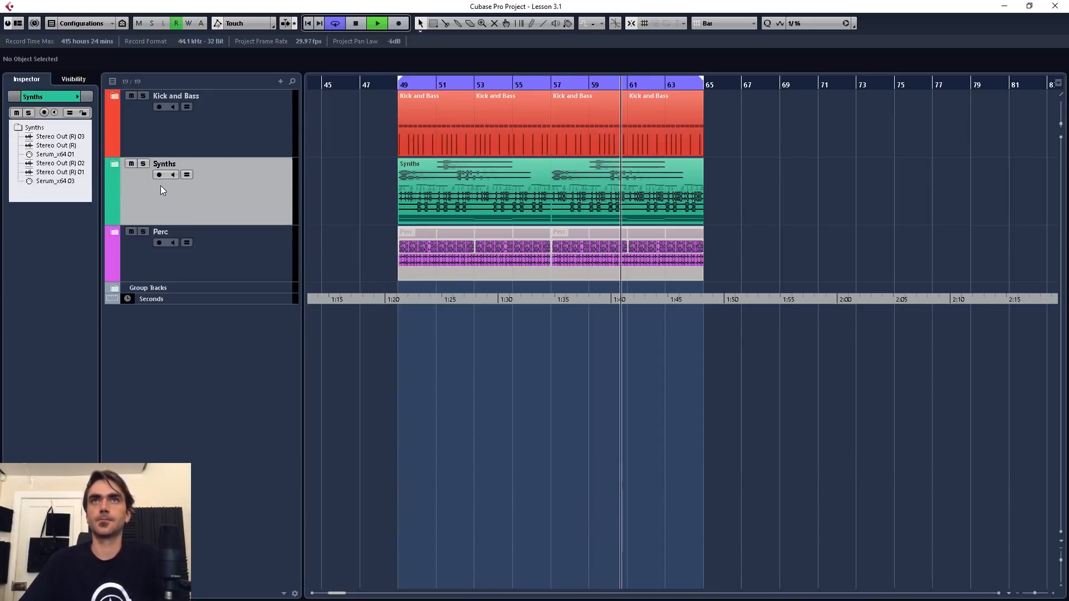
Expand the Synths folder and delete the Serum_x64 01 parts between bars 49 and 65
{"action": "left_click", "coordinate": [114, 164]}
{"action": "scroll", "coordinate": [403, 301], "scroll_direction": "down", "scroll_amount": 4}
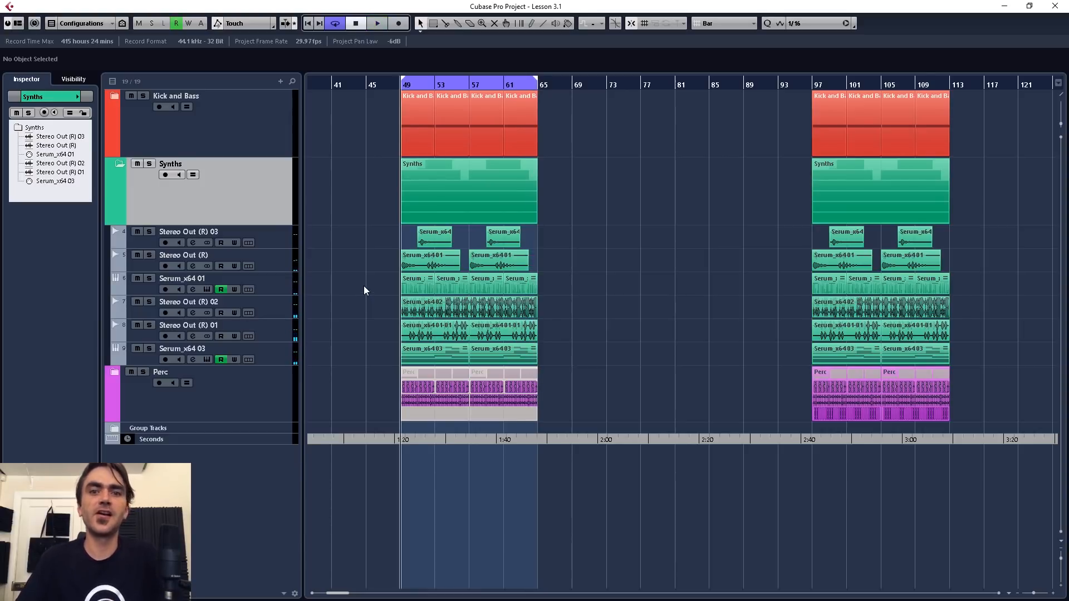
{"action": "left_click_drag", "start_coordinate": [363, 283], "coordinate": [559, 287]}
{"action": "key", "text": "Delete"}
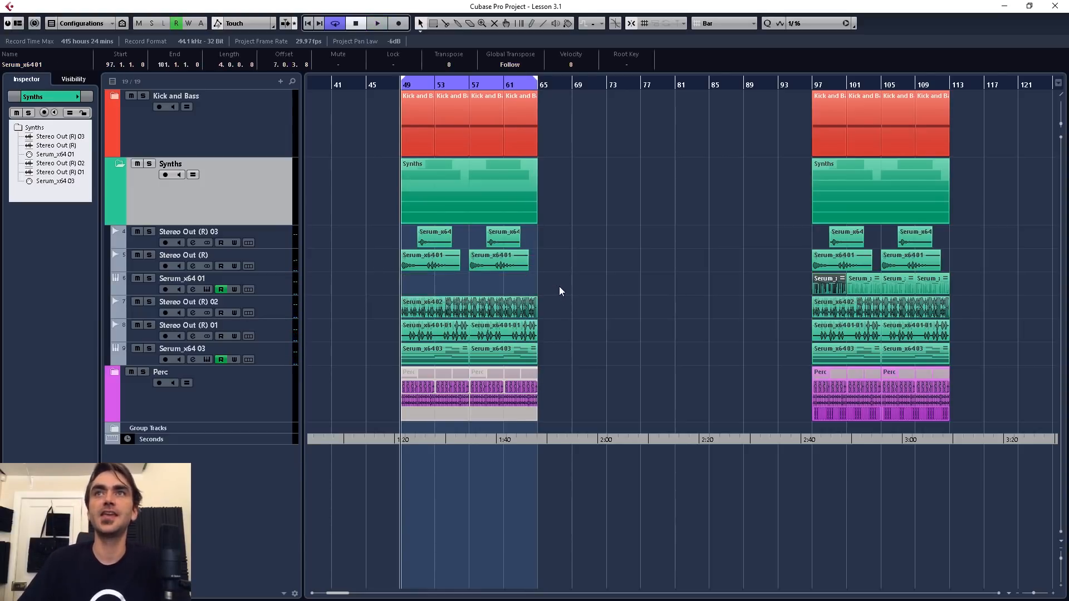
Move the Serum_x64 03 parts from bar 49 to bar 65 and duplicate them at bar 81
{"action": "left_click", "coordinate": [563, 353]}
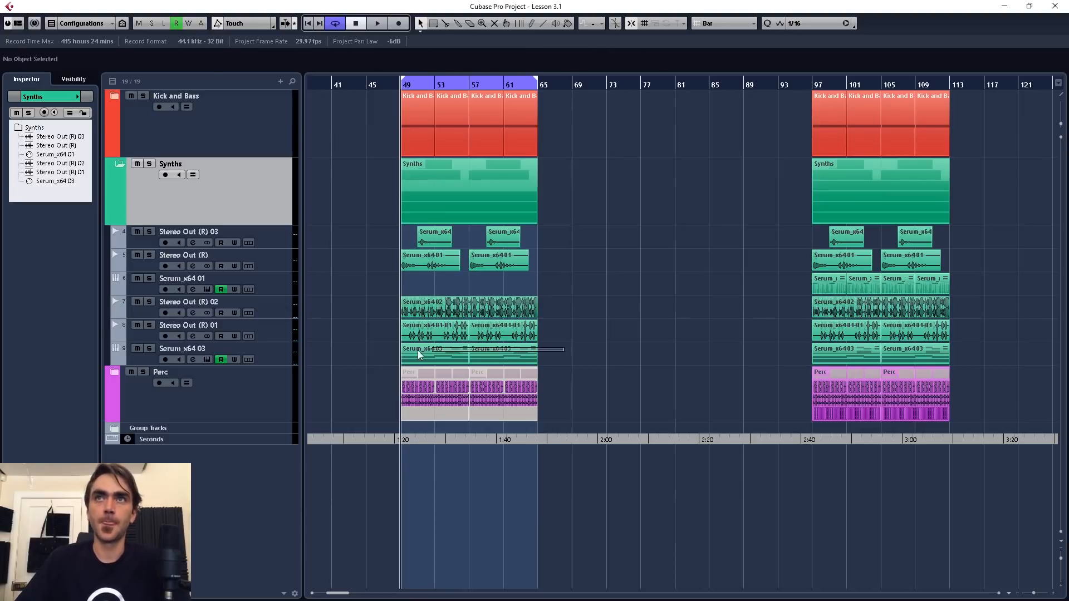
{"action": "left_click_drag", "start_coordinate": [415, 350], "coordinate": [547, 355]}
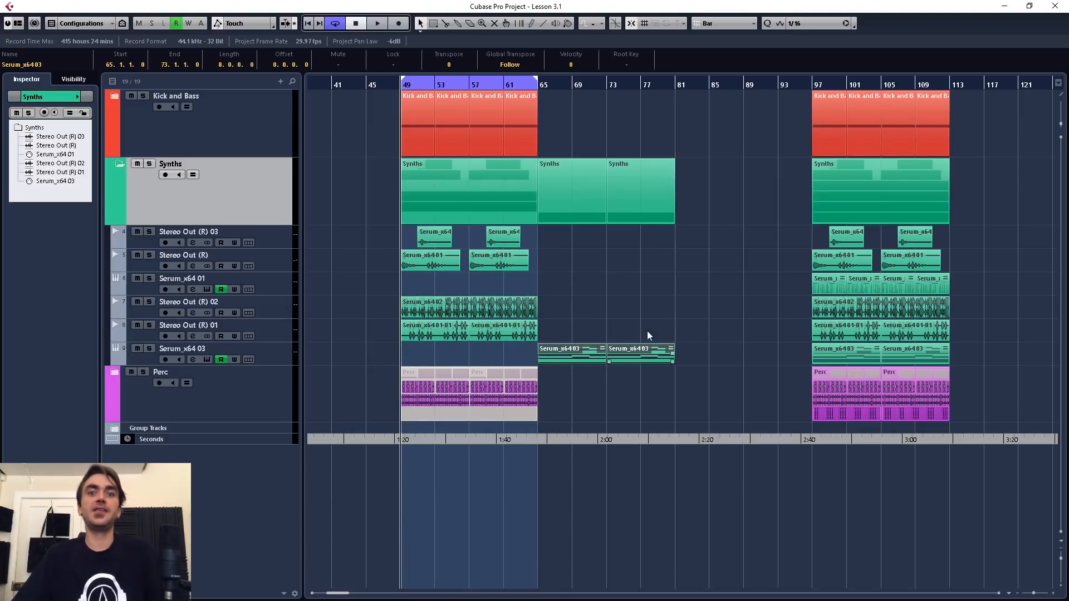
{"action": "key", "text": "ctrl+d"}
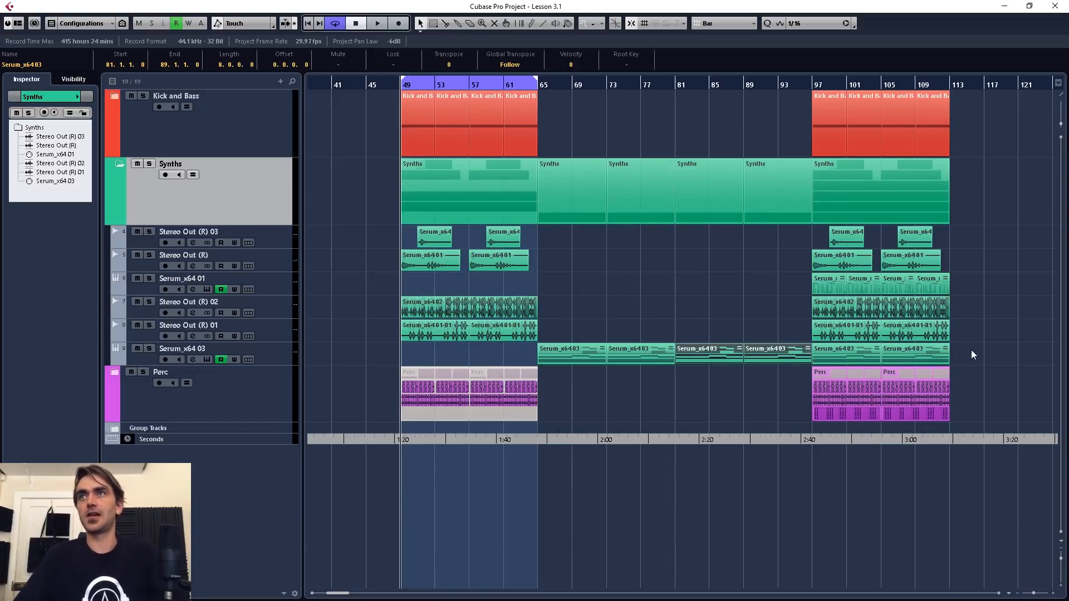
Delete the Serum_x64 03 parts between bars 97 and 113
{"action": "left_click_drag", "start_coordinate": [978, 354], "coordinate": [835, 359]}
{"action": "key", "text": "Delete"}
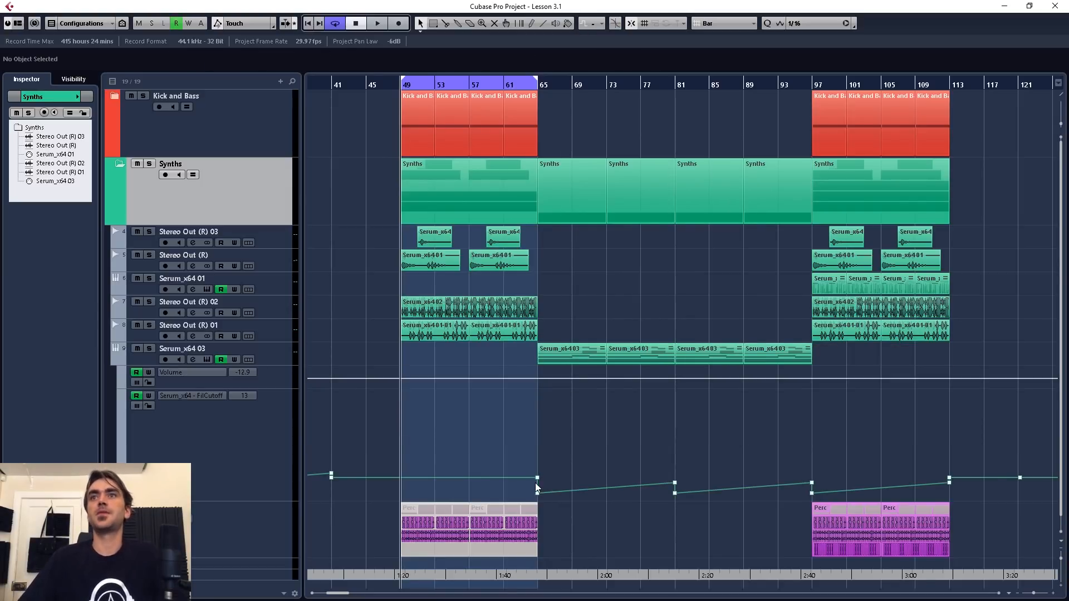
Delete the surplus Serum_x64 FilCutoff automation points at bars 65, 81 and 97
{"action": "key", "text": "Delete"}
{"action": "left_click_drag", "start_coordinate": [659, 465], "coordinate": [753, 506]}
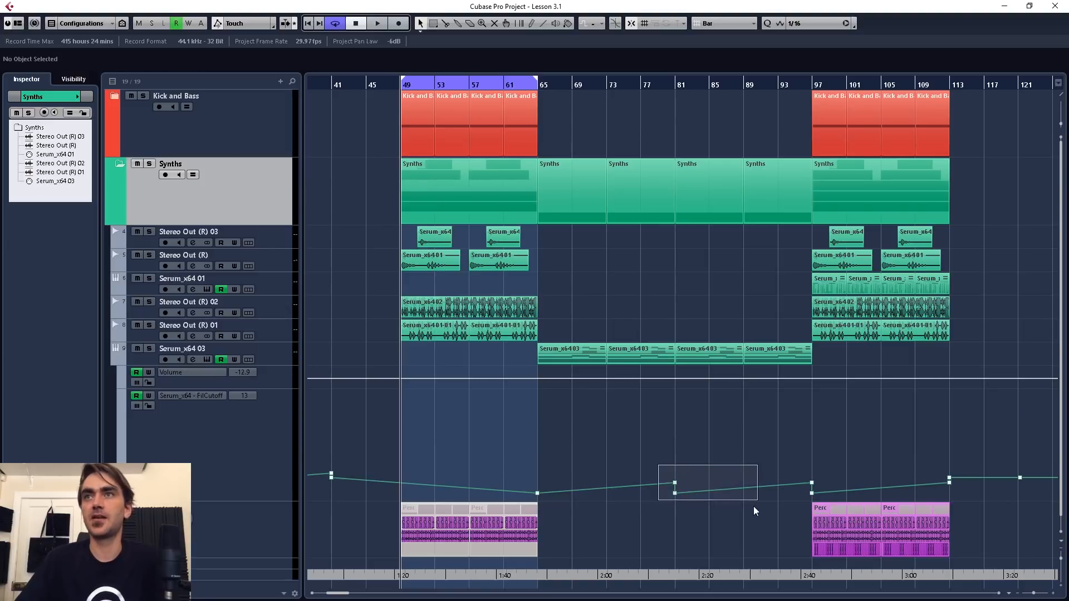
{"action": "key", "text": "Delete"}
{"action": "left_click", "coordinate": [812, 493]}
{"action": "key", "text": "Delete"}
Raise the FilCutoff automation point at bar 97 and add an intermediate point at bar 81 for a two-stage filter rise
{"action": "left_click_drag", "start_coordinate": [811, 484], "coordinate": [812, 440]}
{"action": "left_click", "coordinate": [668, 468]}
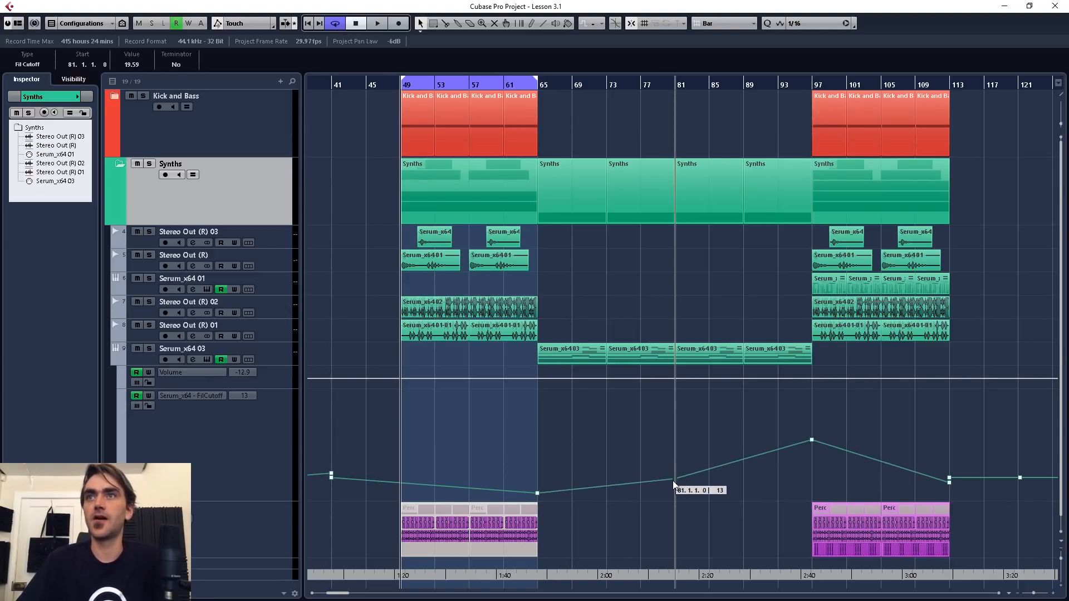
{"action": "left_click_drag", "start_coordinate": [890, 418], "coordinate": [969, 485]}
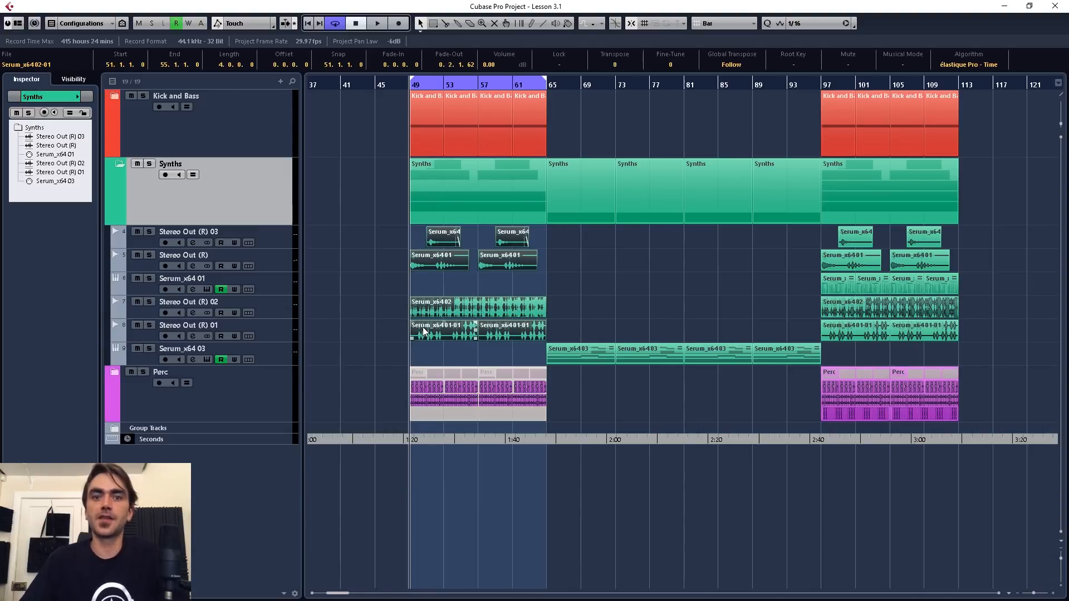
Copy the parts on the four Stereo Out synth tracks from bar 49 to bar 65 and play back the cycle range
{"action": "left_click_drag", "start_coordinate": [423, 331], "coordinate": [565, 332]}
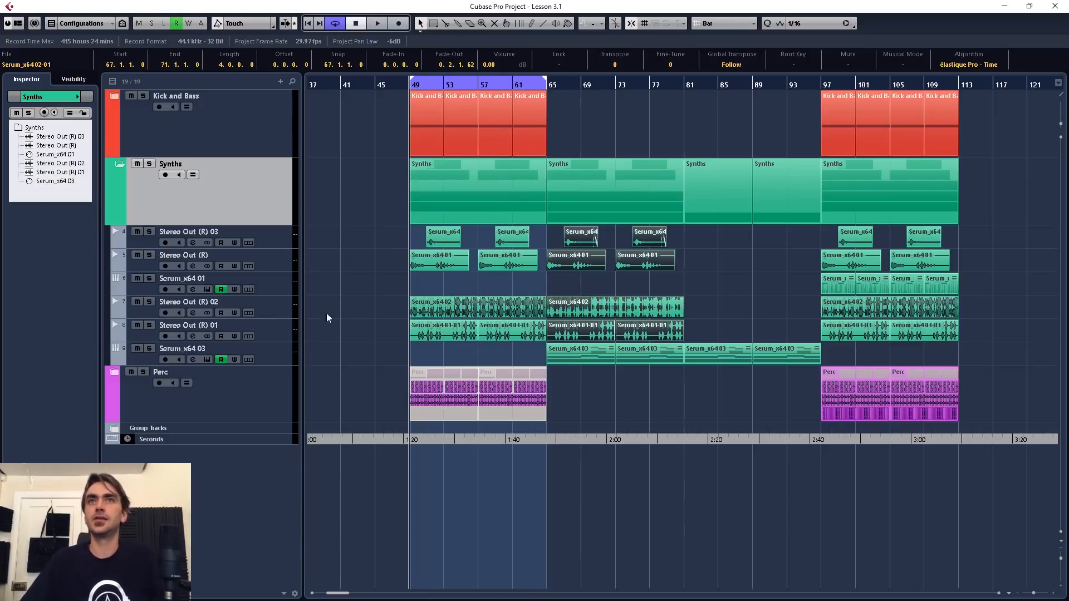
{"action": "key", "text": "space"}
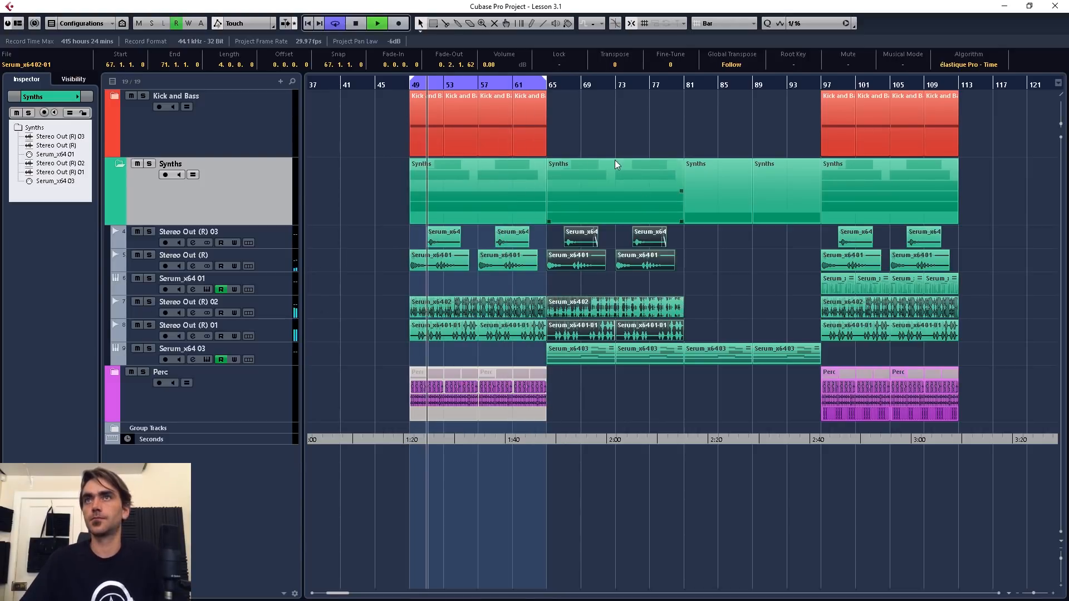
{"action": "left_click", "coordinate": [600, 129]}
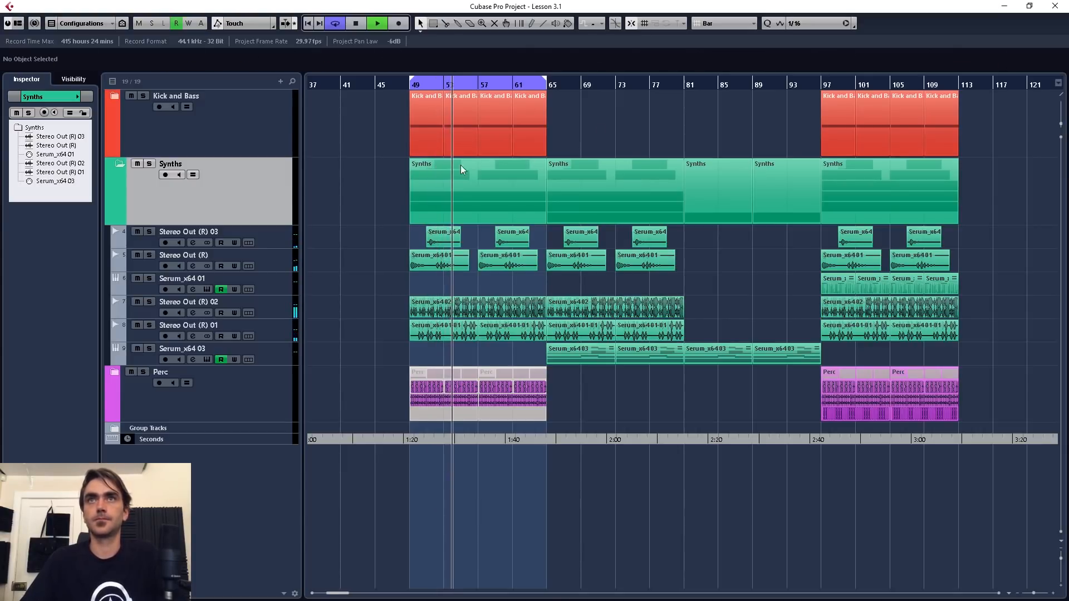
{"action": "left_click", "coordinate": [119, 164]}
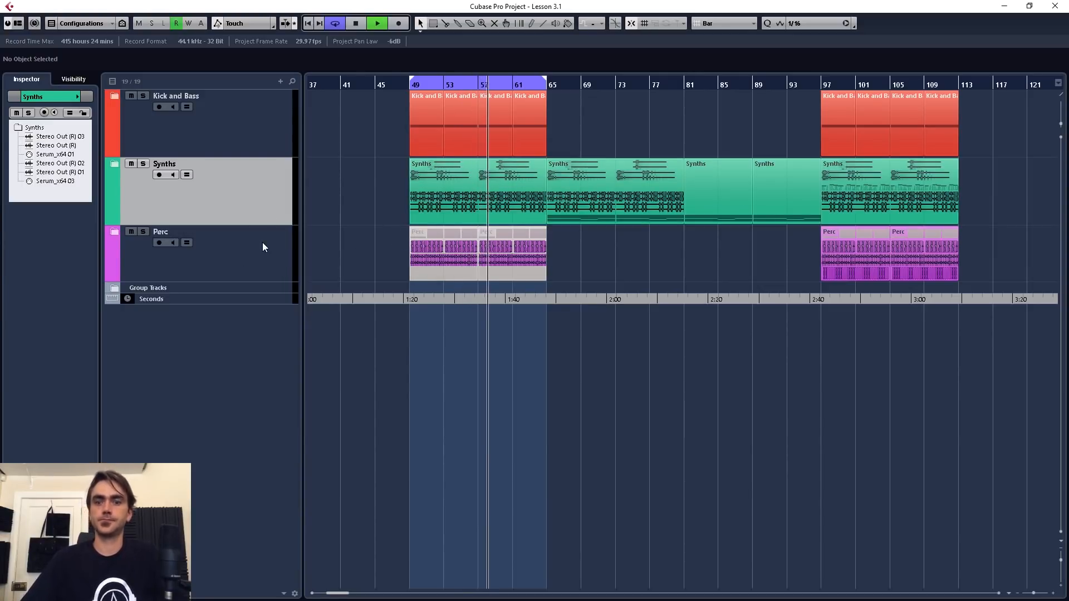
{"action": "key", "text": "space"}
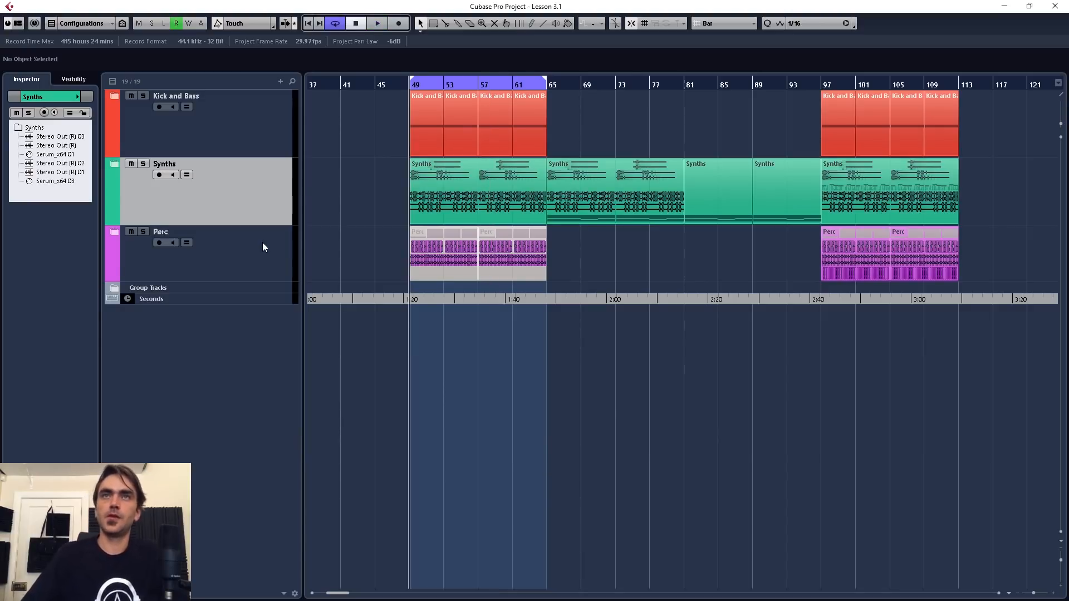
Set the cycle range to bars 49 to 57 and solo the Kick and Bass and Perc folder tracks
{"action": "left_click", "coordinate": [479, 83], "text": "alt"}
{"action": "left_click", "coordinate": [143, 96]}
{"action": "left_click", "coordinate": [144, 232]}
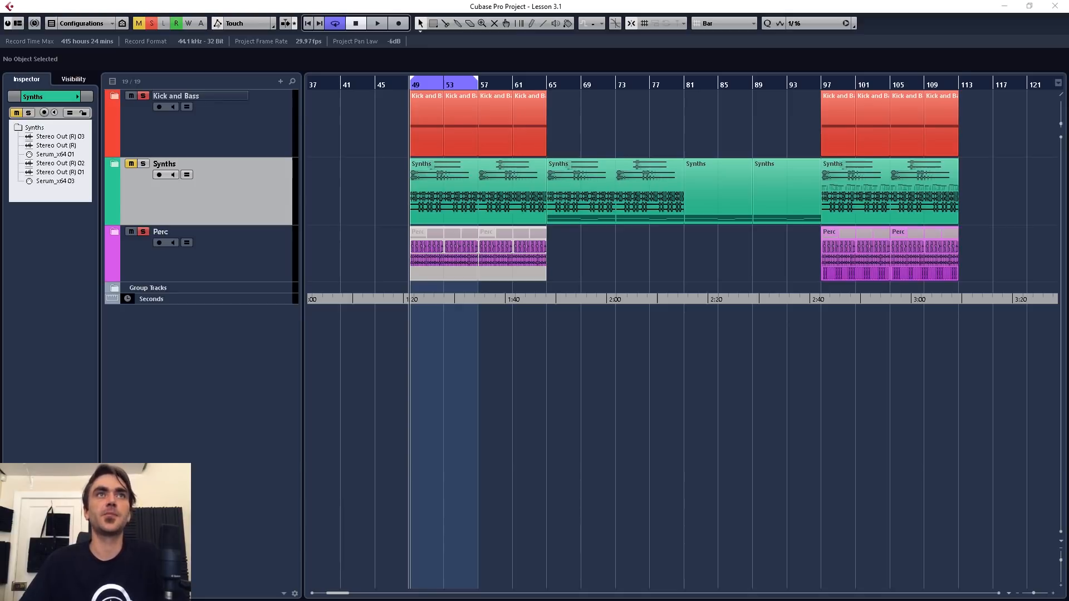
Export the soloed range as a Wave mixdown named KnBnP, importing it into the pool and onto an audio track
{"action": "left_click_drag", "start_coordinate": [739, 0], "coordinate": [739, 117]}
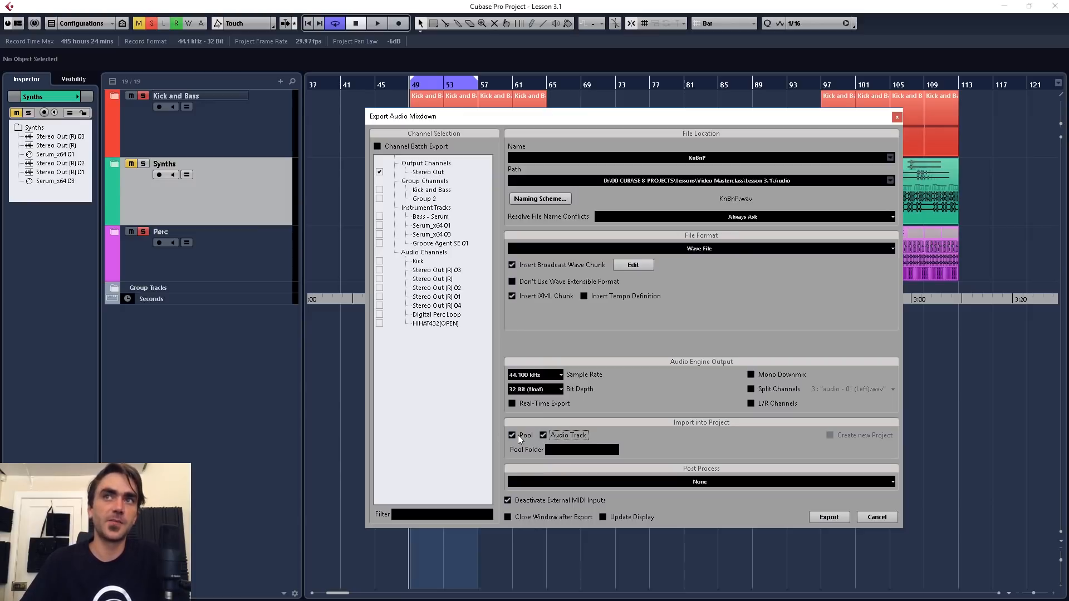
{"action": "left_click", "coordinate": [829, 517]}
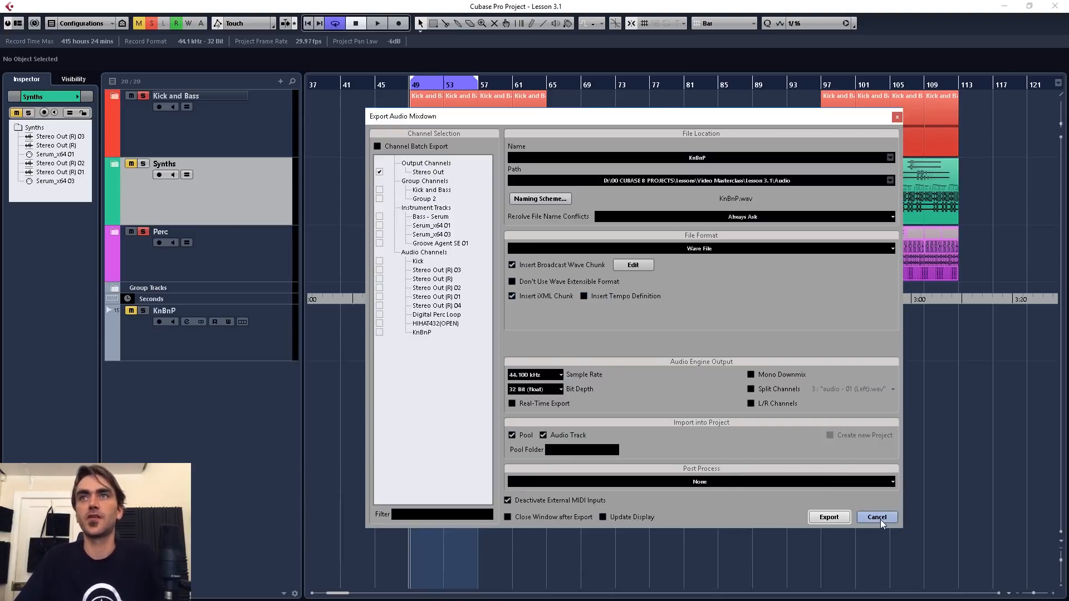
{"action": "left_click", "coordinate": [877, 517]}
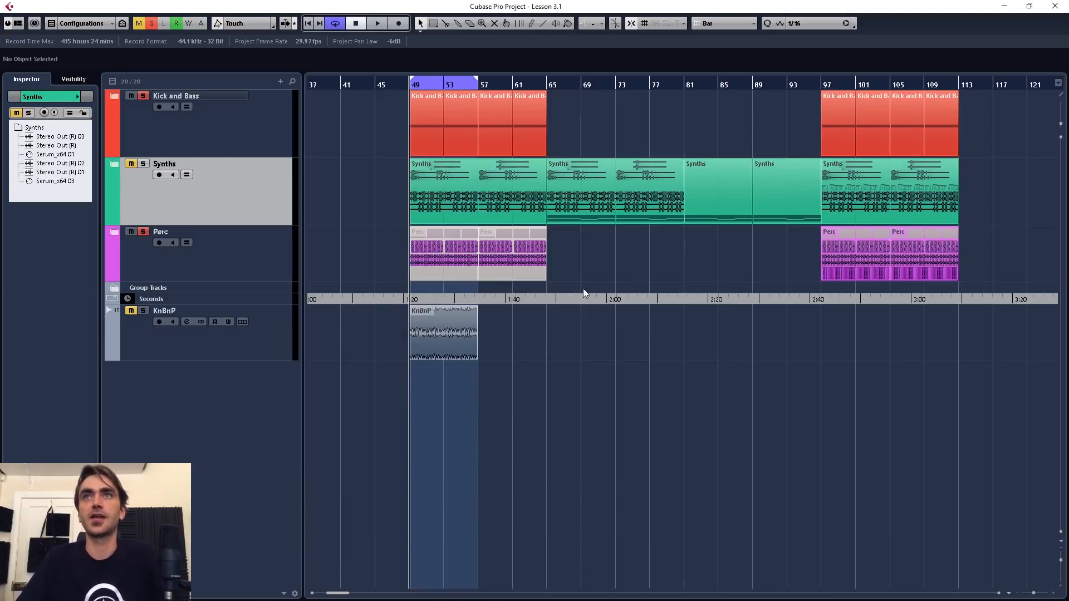
Move the KnBnP clip to bar 65 and split it at 65.3 using a Beat grid
{"action": "left_click_drag", "start_coordinate": [439, 337], "coordinate": [600, 334]}
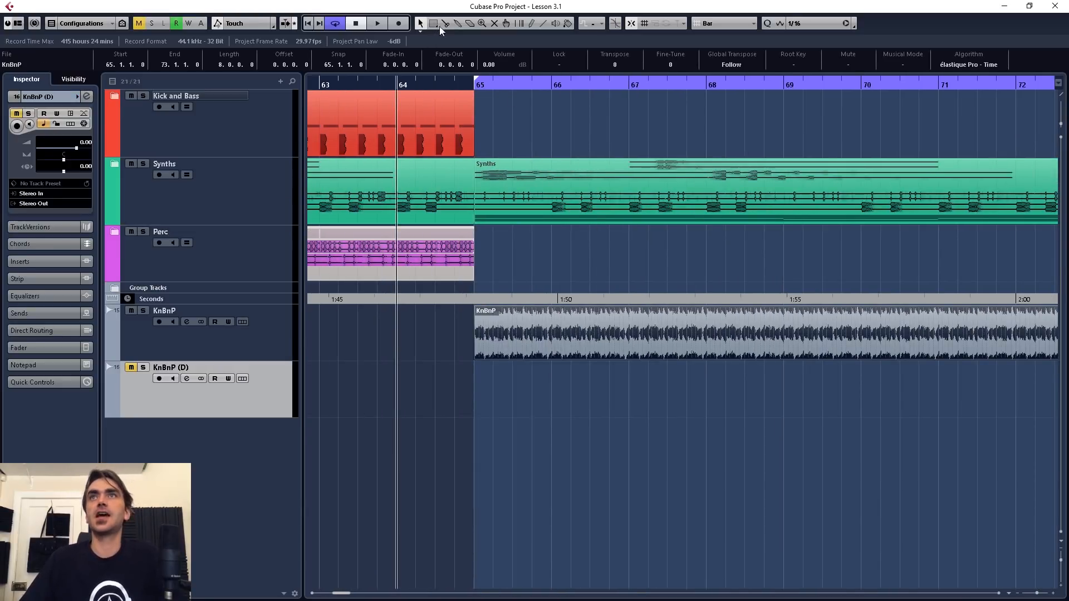
{"action": "left_click", "coordinate": [443, 24]}
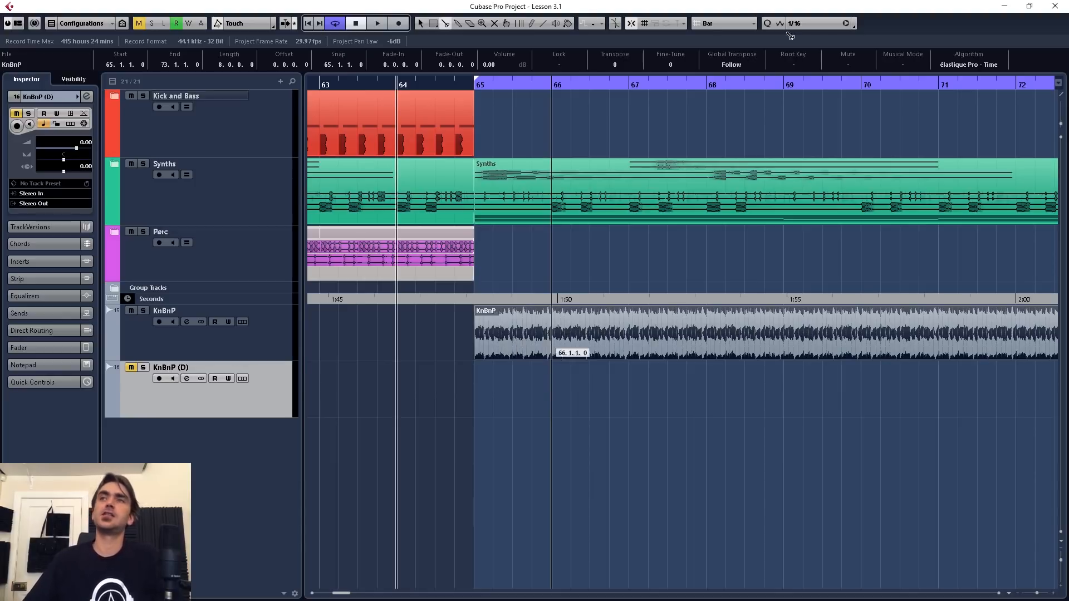
{"action": "left_click", "coordinate": [709, 23]}
{"action": "left_click", "coordinate": [717, 49]}
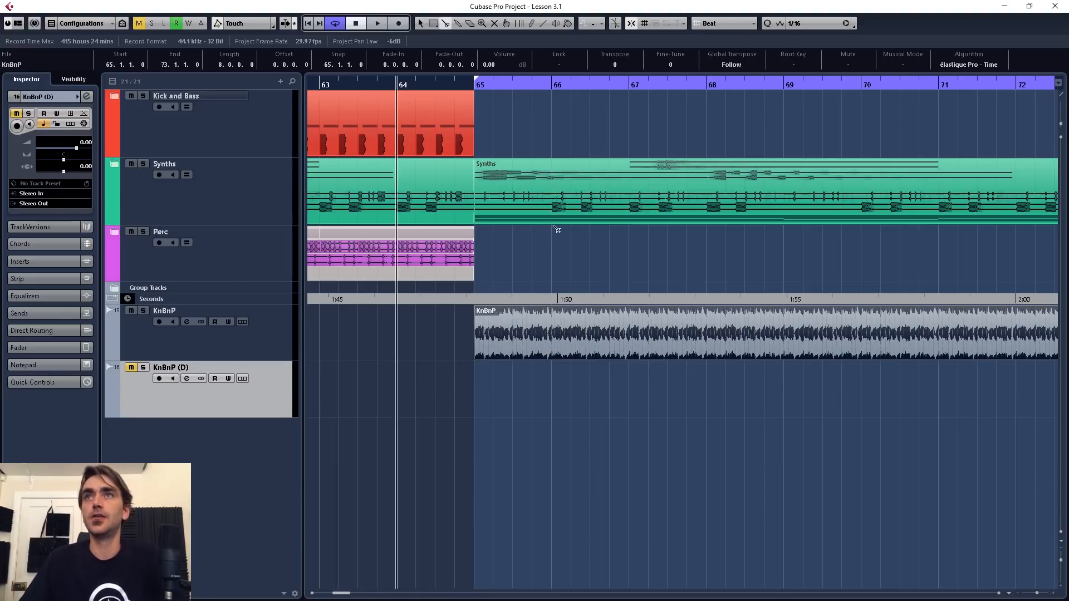
{"action": "left_click", "coordinate": [513, 338]}
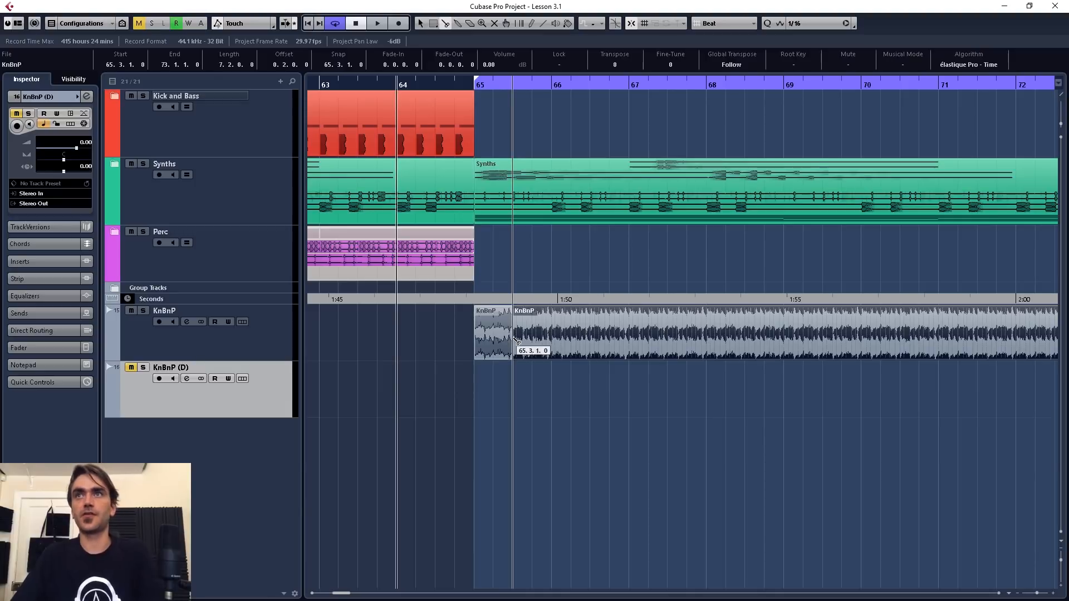
Delete the remainder of the KnBnP clip after 65.3 and add a short fade-out to the remaining slice
{"action": "key", "text": "Delete"}
{"action": "key", "text": "1"}
{"action": "left_click_drag", "start_coordinate": [509, 309], "coordinate": [501, 318]}
Bounce the half-bar KnBnP slice to a new audio file, replacing the original event
{"action": "right_click", "coordinate": [500, 326]}
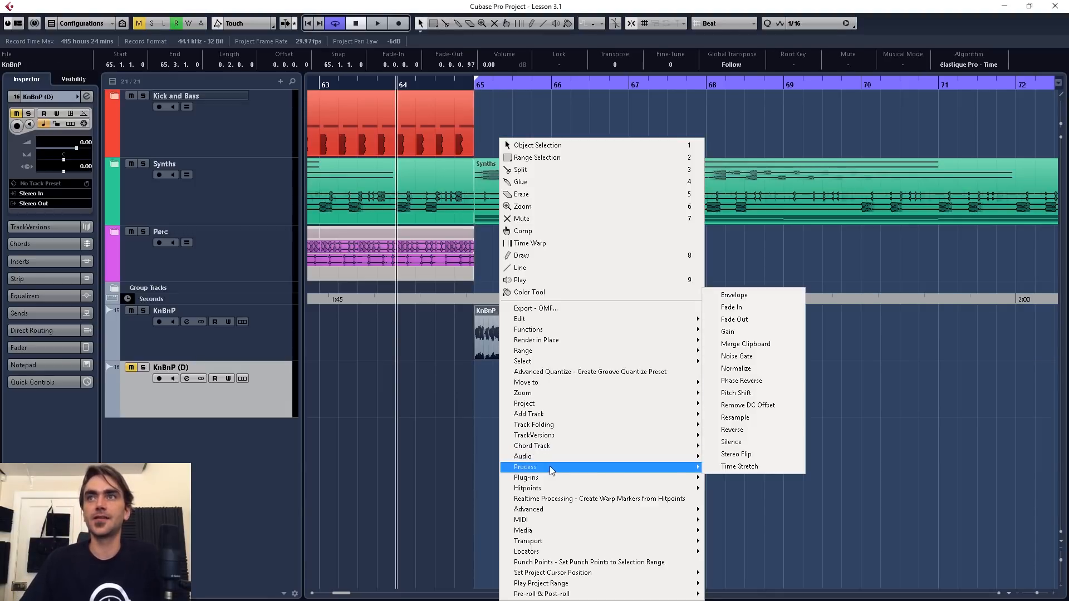
{"action": "mouse_move", "coordinate": [552, 458]}
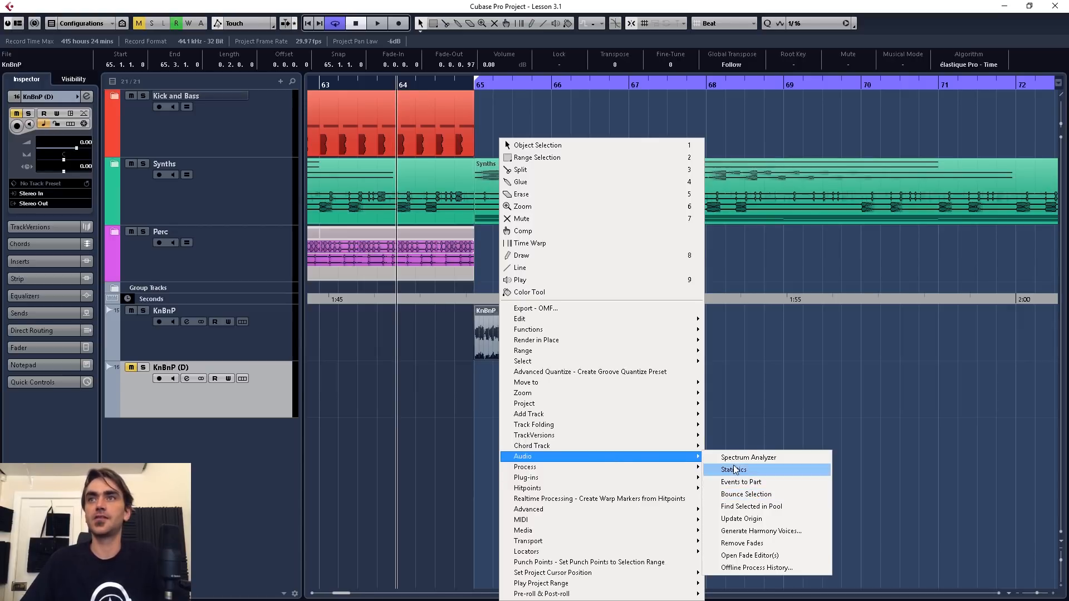
{"action": "left_click", "coordinate": [757, 494]}
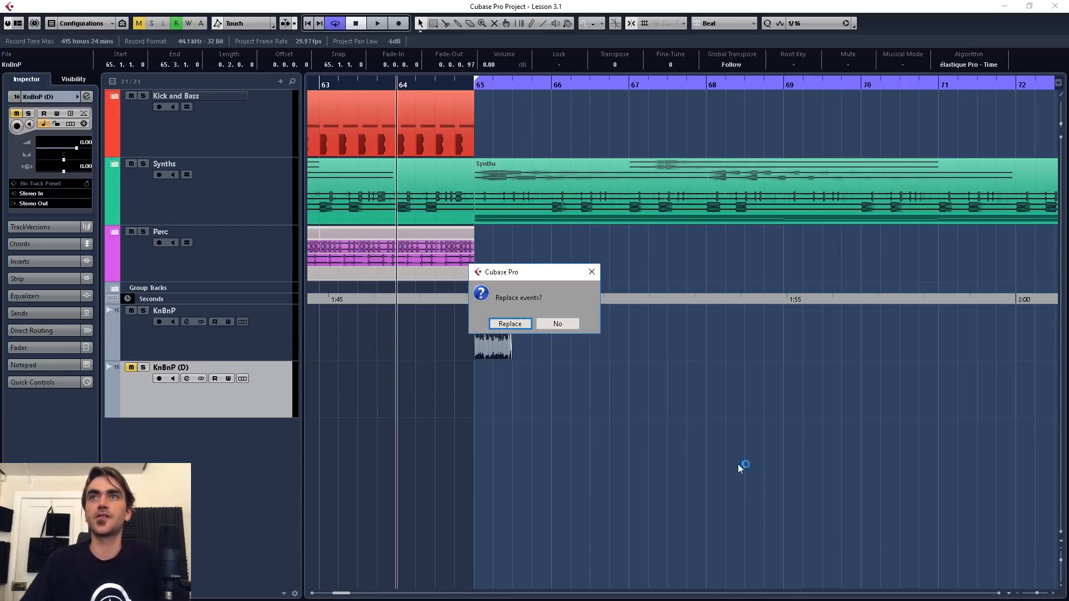
{"action": "left_click", "coordinate": [510, 324]}
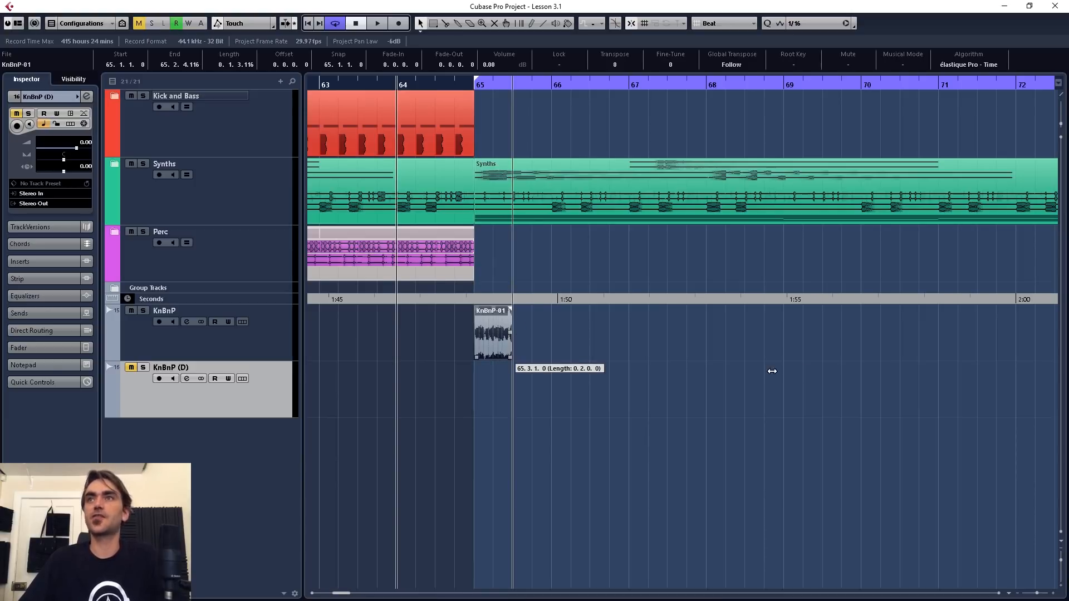
Open the Waves H-Delay Stereo plug-in as offline processing for the bounced KnBnP slice at bar 65
{"action": "scroll", "coordinate": [832, 372], "scroll_direction": "right", "scroll_amount": 1}
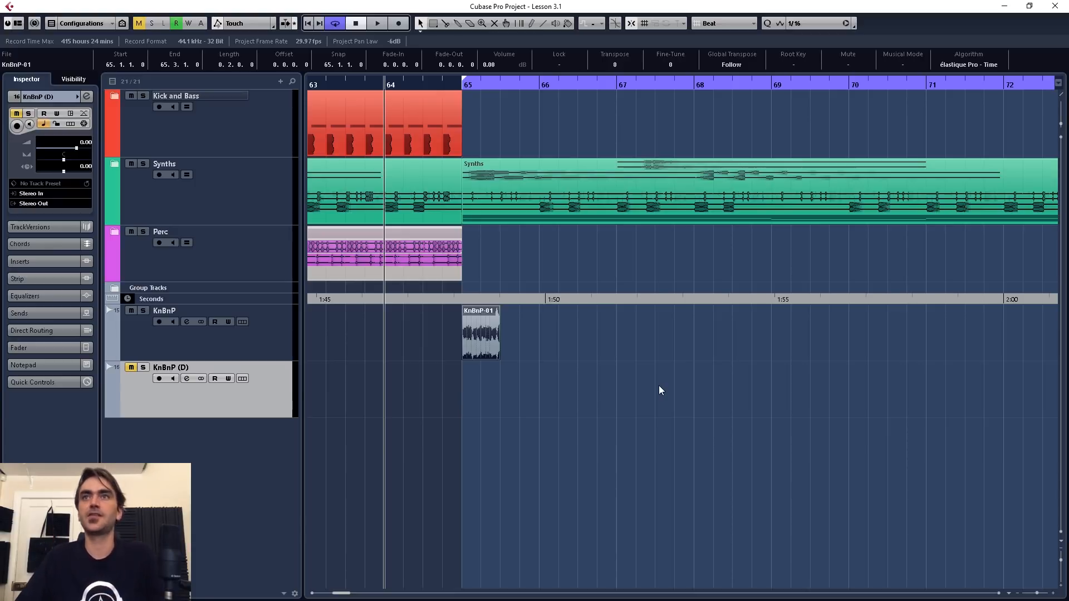
{"action": "right_click", "coordinate": [470, 334]}
{"action": "mouse_move", "coordinate": [505, 477]}
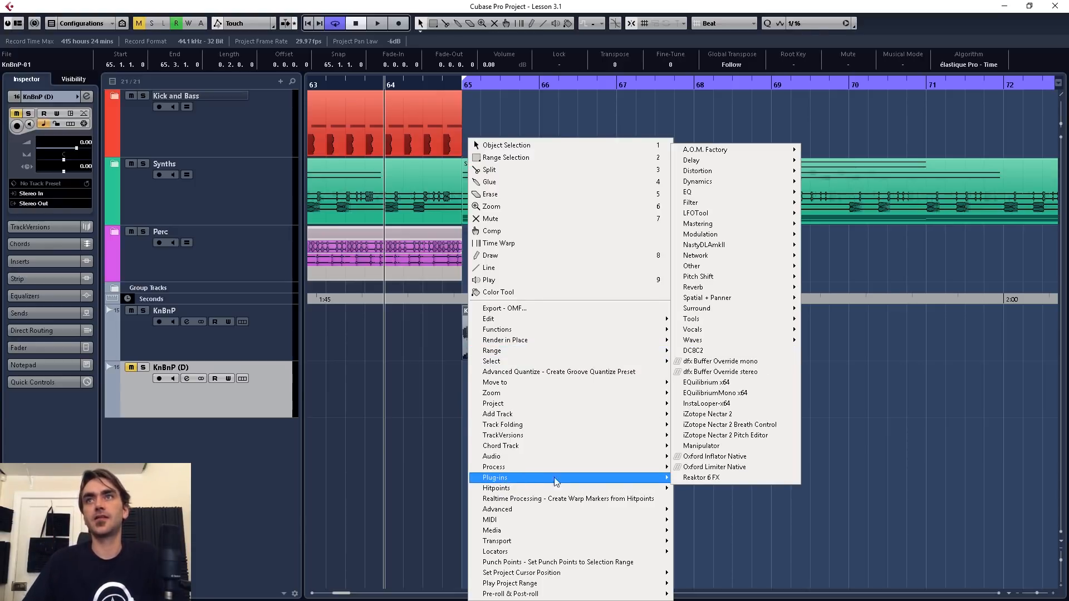
{"action": "mouse_move", "coordinate": [718, 345]}
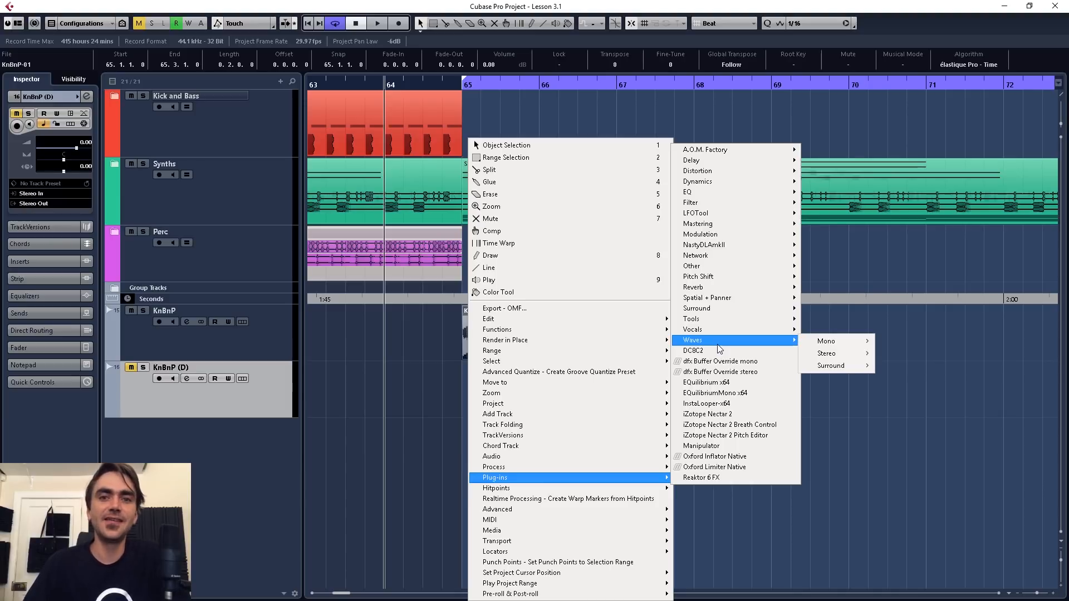
{"action": "mouse_move", "coordinate": [834, 353]}
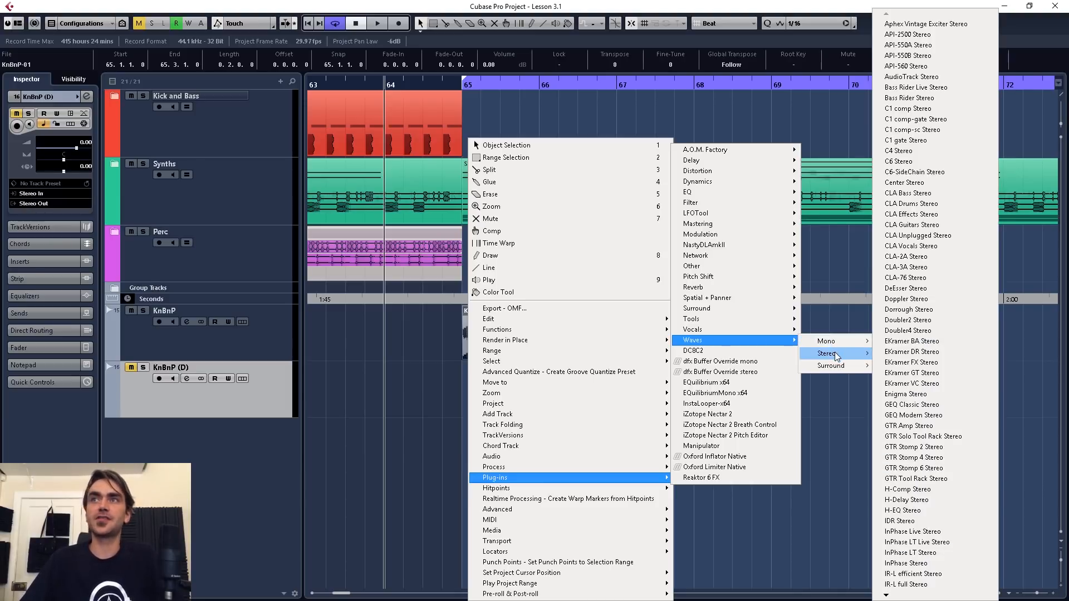
{"action": "left_click", "coordinate": [927, 499]}
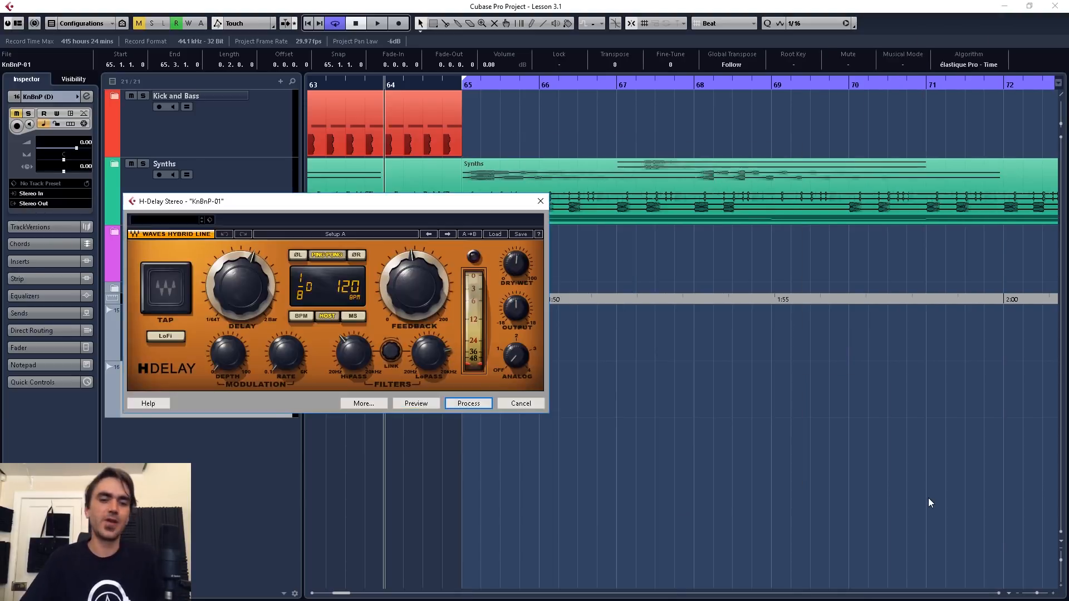
Preview H-Delay on the slice and set the delay time to 1/8
{"action": "left_click", "coordinate": [417, 405]}
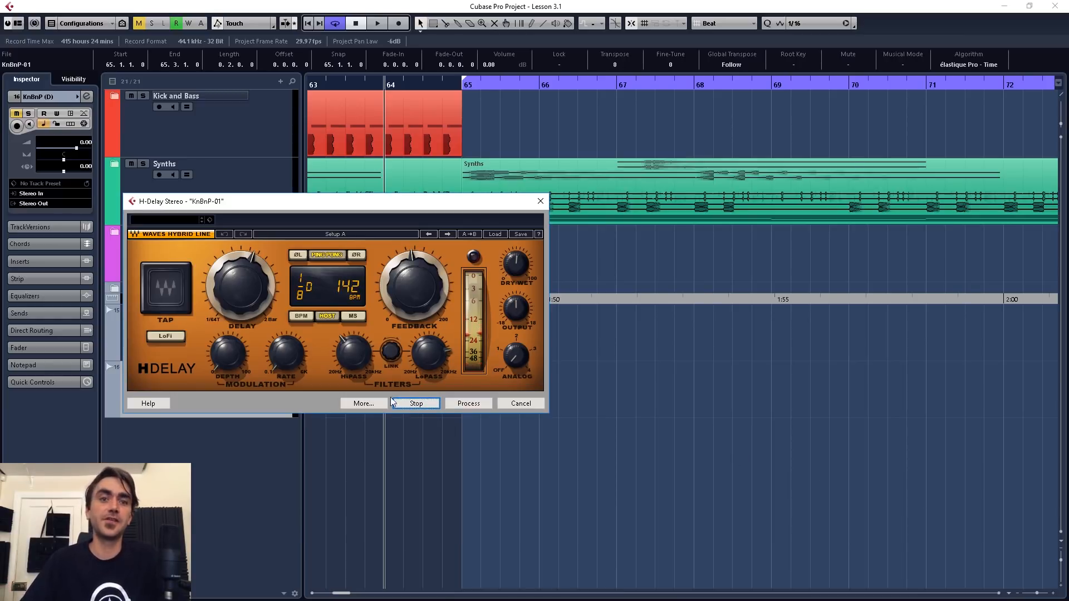
{"action": "left_click", "coordinate": [418, 402]}
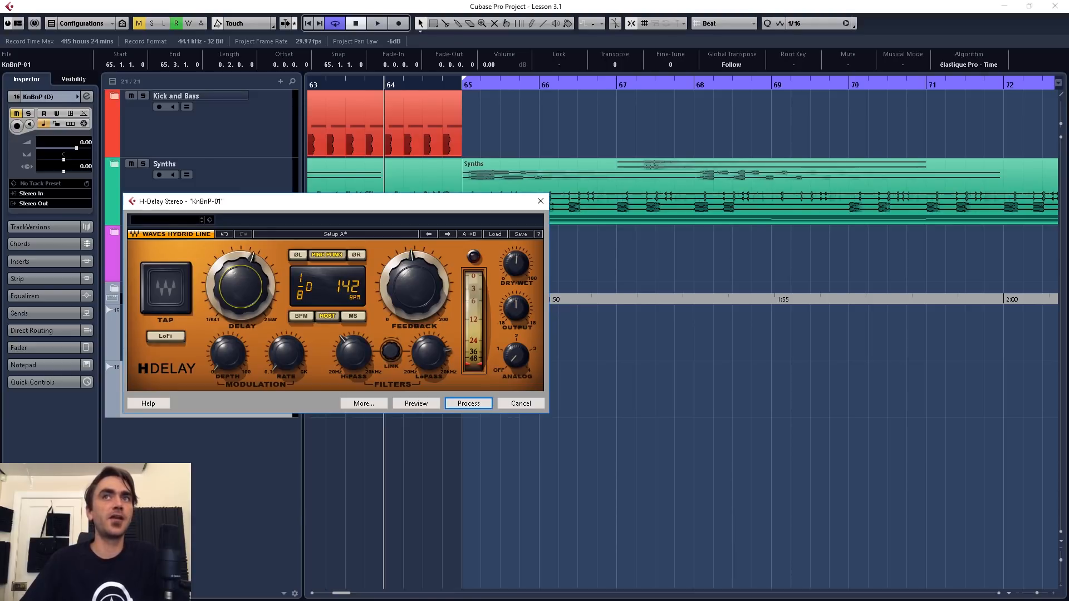
{"action": "left_click_drag", "start_coordinate": [240, 287], "coordinate": [240, 245]}
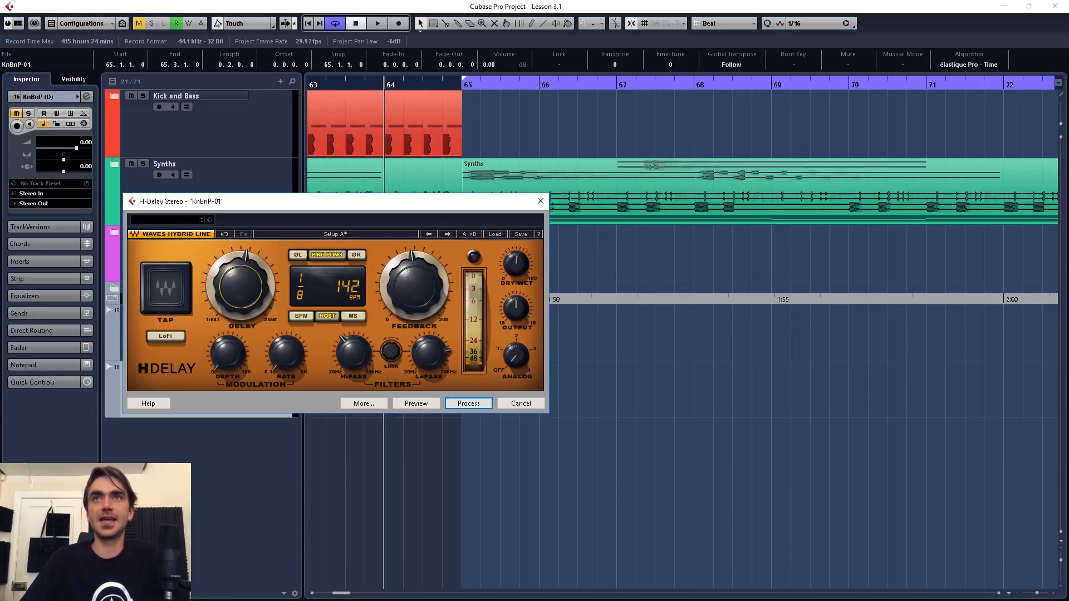
{"action": "left_click_drag", "start_coordinate": [268, 295], "coordinate": [332, 250]}
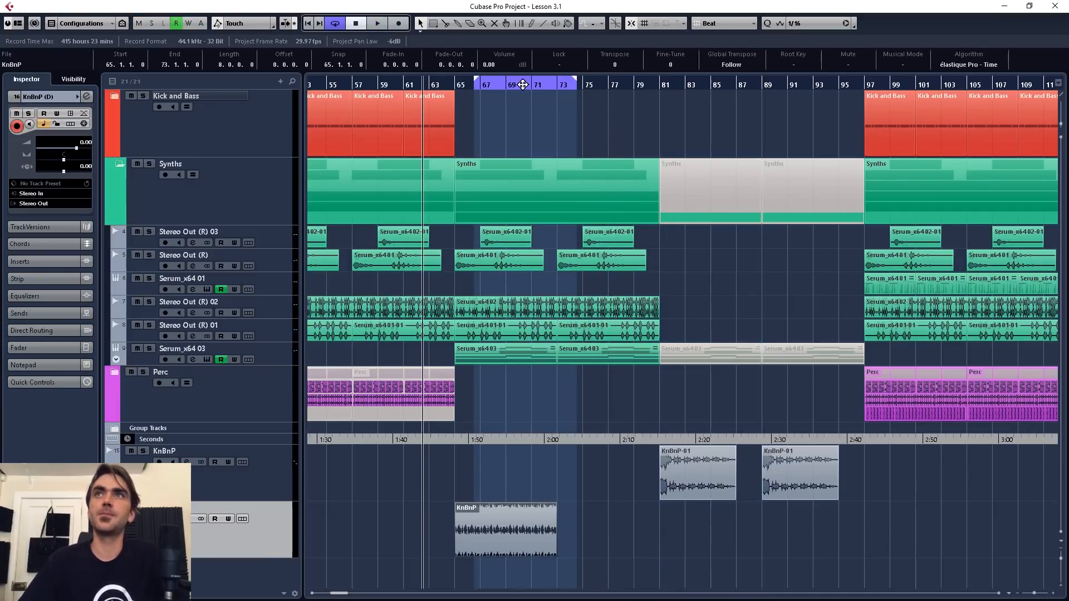
Set the cycle range to bars 65 to 81
{"action": "left_click_drag", "start_coordinate": [522, 85], "coordinate": [502, 84]}
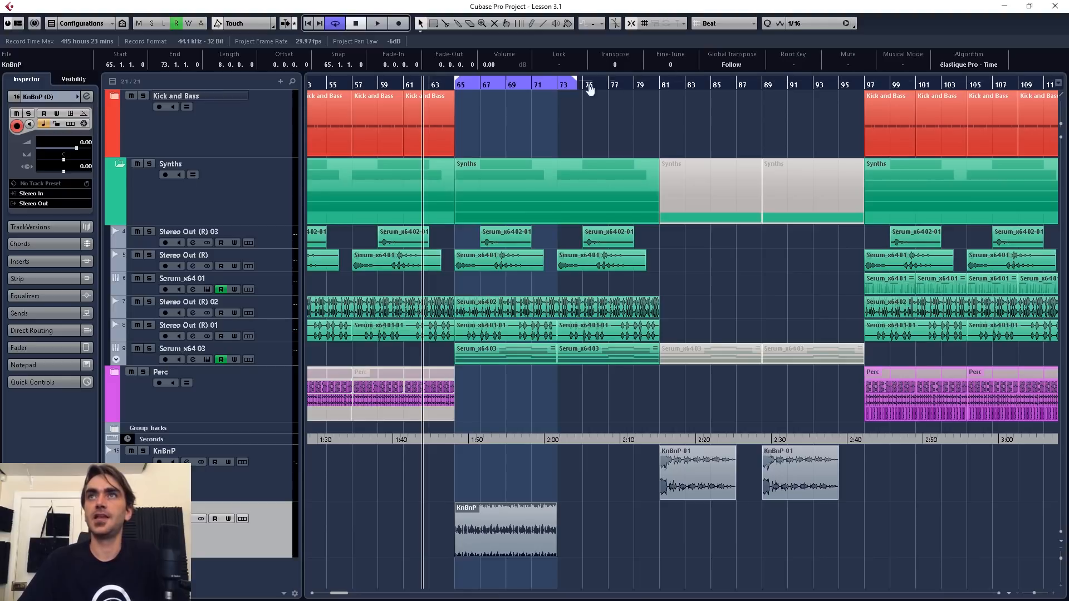
{"action": "left_click_drag", "start_coordinate": [589, 89], "coordinate": [660, 99]}
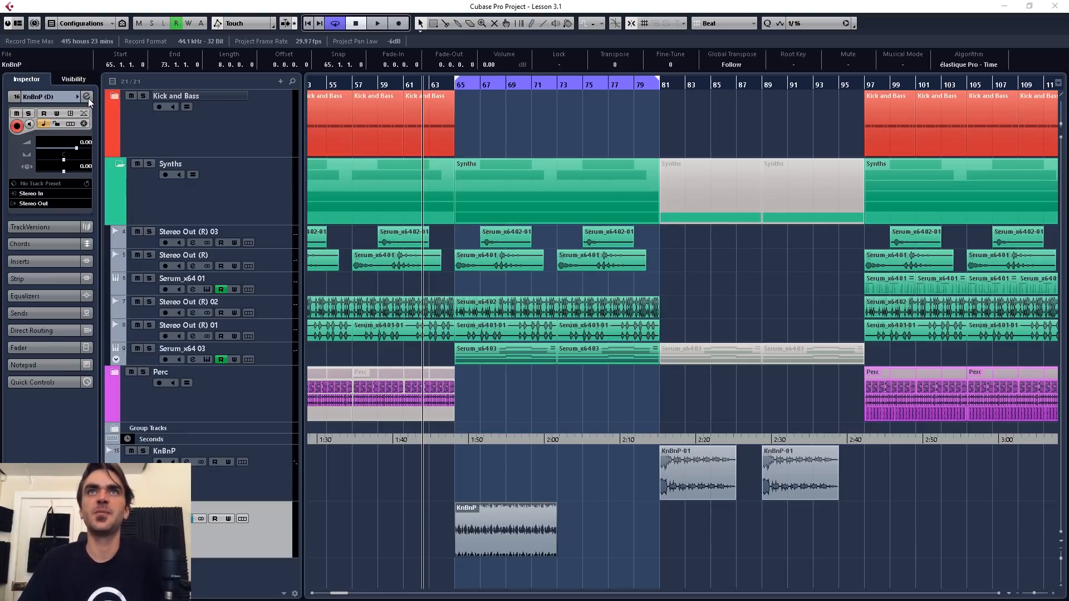
Insert the MetaFilter Stereo effect on the KnBnP (D) track
{"action": "left_click", "coordinate": [187, 518]}
{"action": "left_click", "coordinate": [214, 252]}
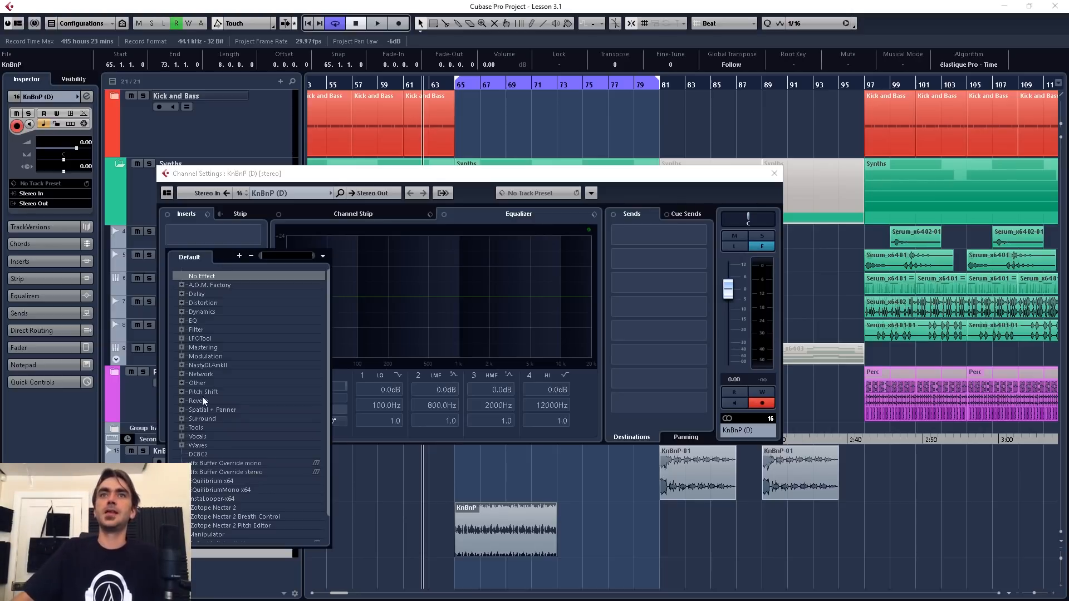
{"action": "type", "text": "metaf"}
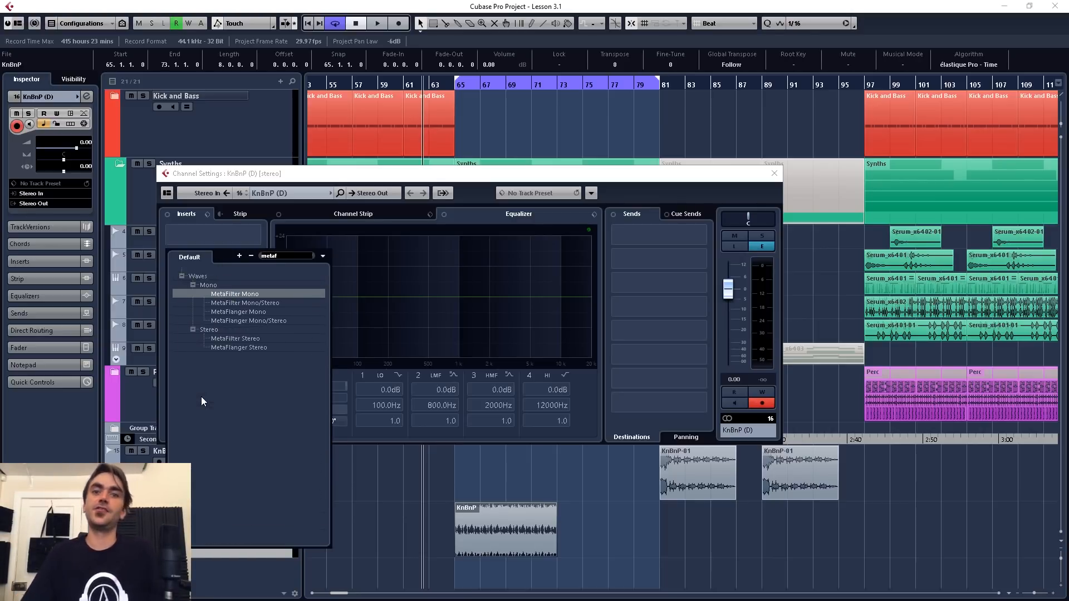
{"action": "left_click", "coordinate": [243, 337]}
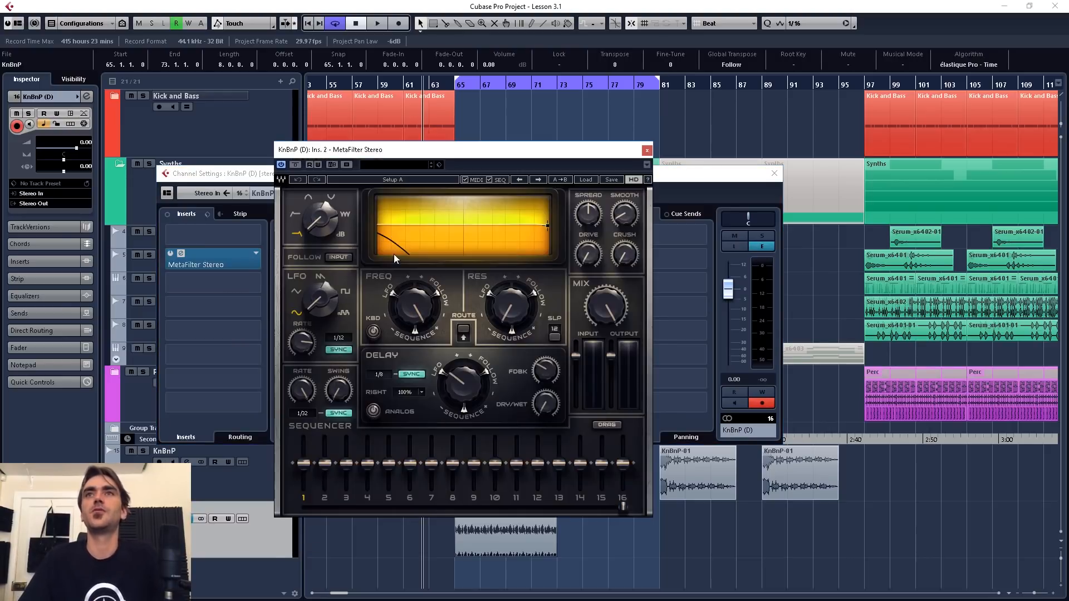
Place the playback position near bar 63, then change MetaFilter's filter type and adjust its Freq knob
{"action": "left_click", "coordinate": [435, 86]}
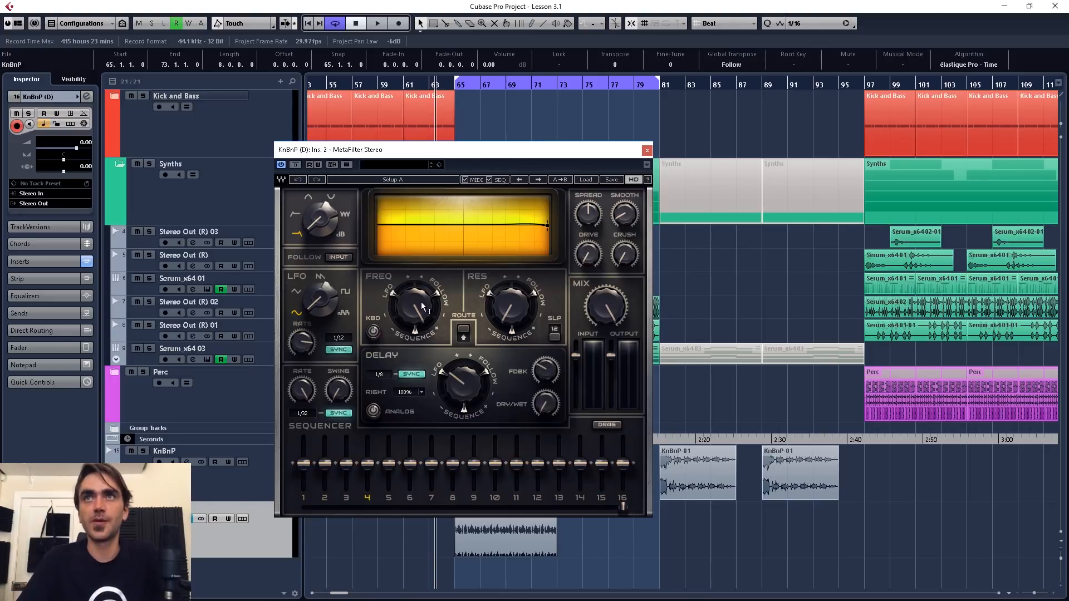
{"action": "left_click", "coordinate": [418, 319]}
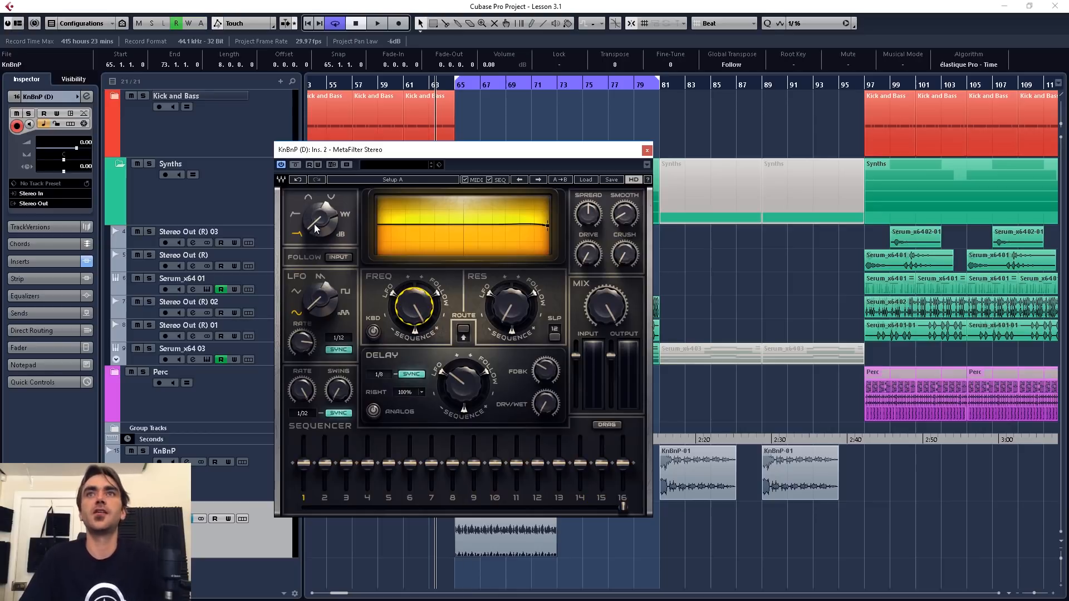
{"action": "left_click_drag", "start_coordinate": [314, 226], "coordinate": [314, 216]}
{"action": "mouse_move", "coordinate": [416, 308]}
{"action": "left_mouse_down"}
{"action": "mouse_move", "coordinate": [417, 337]}
{"action": "mouse_move", "coordinate": [420, 302]}
{"action": "left_mouse_up"}
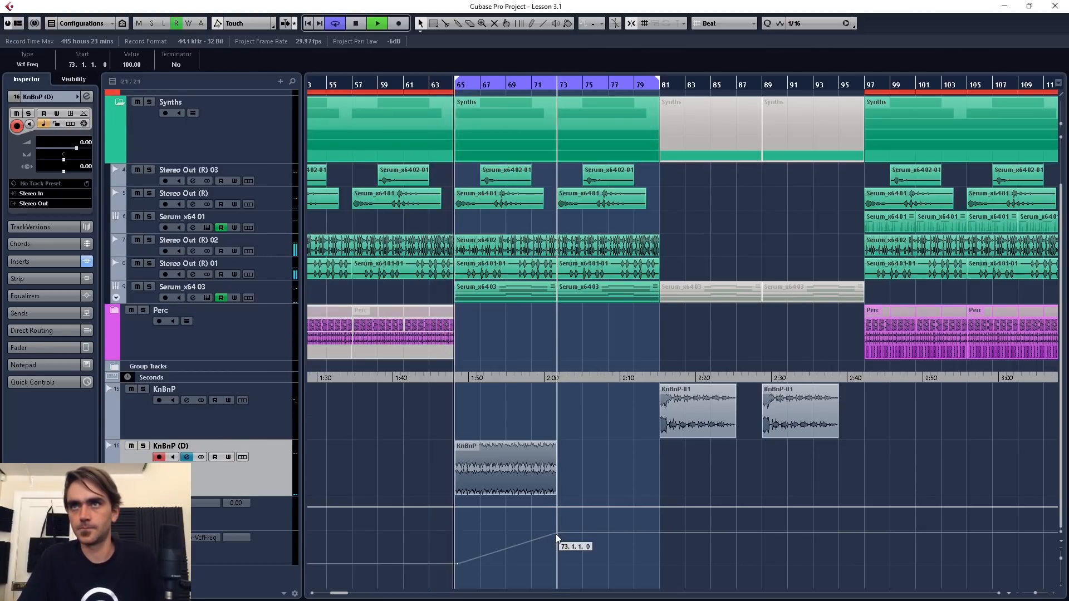
Move the starting point of the KnBnP (D) VcfFreq automation ramp onto bar 65 and listen to the sweep
{"action": "left_click", "coordinate": [457, 564]}
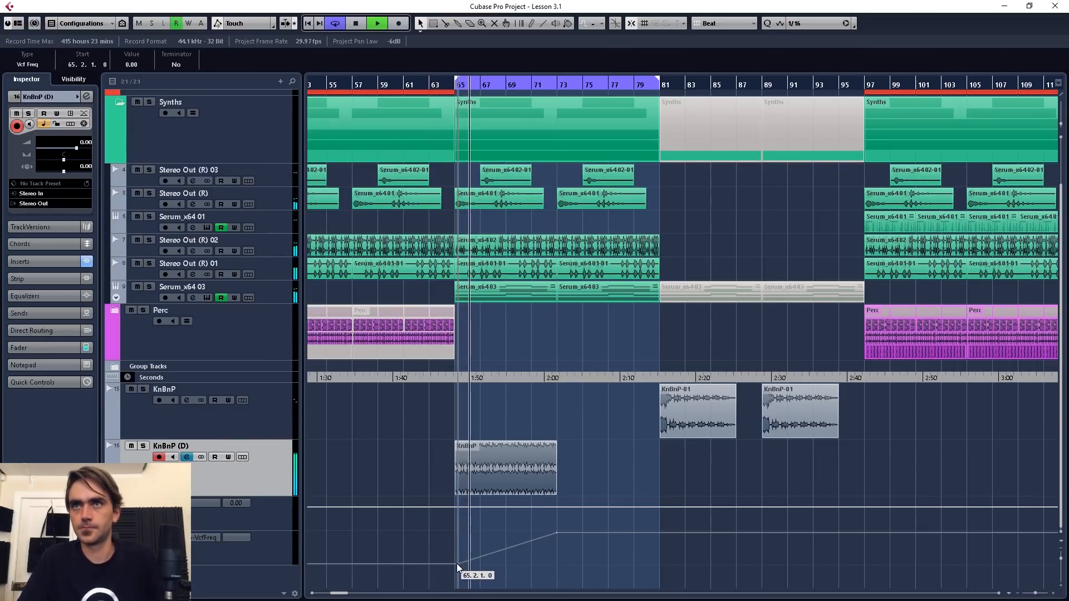
{"action": "left_click_drag", "start_coordinate": [457, 563], "coordinate": [455, 564]}
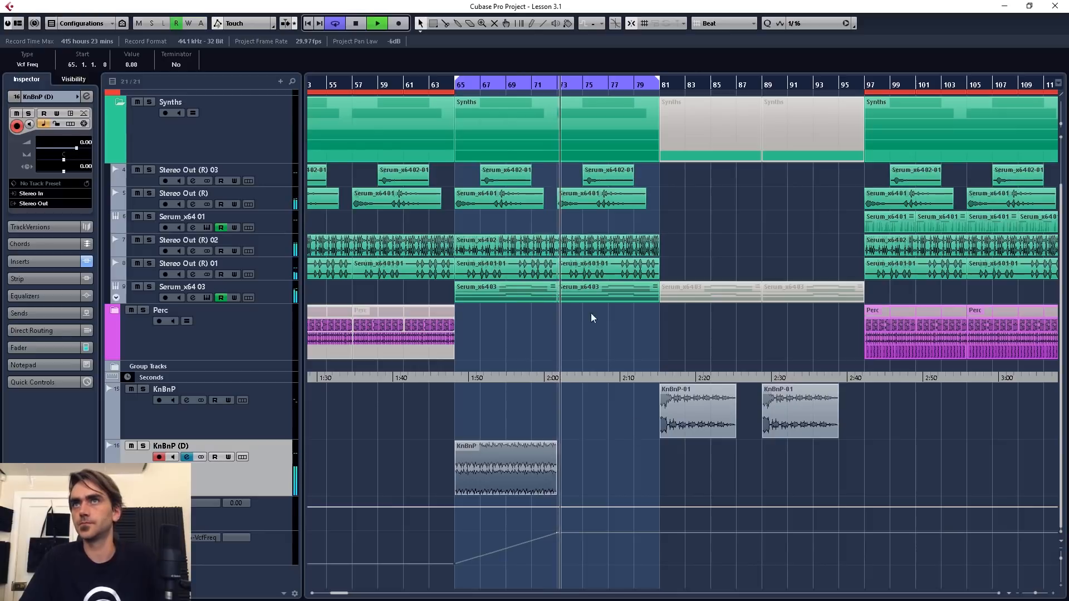
{"action": "key", "text": "space"}
Play back the falling VcfFreq sweep from bar 65 to 73, moving the MetaFilter window off the timeline
{"action": "key", "text": "space"}
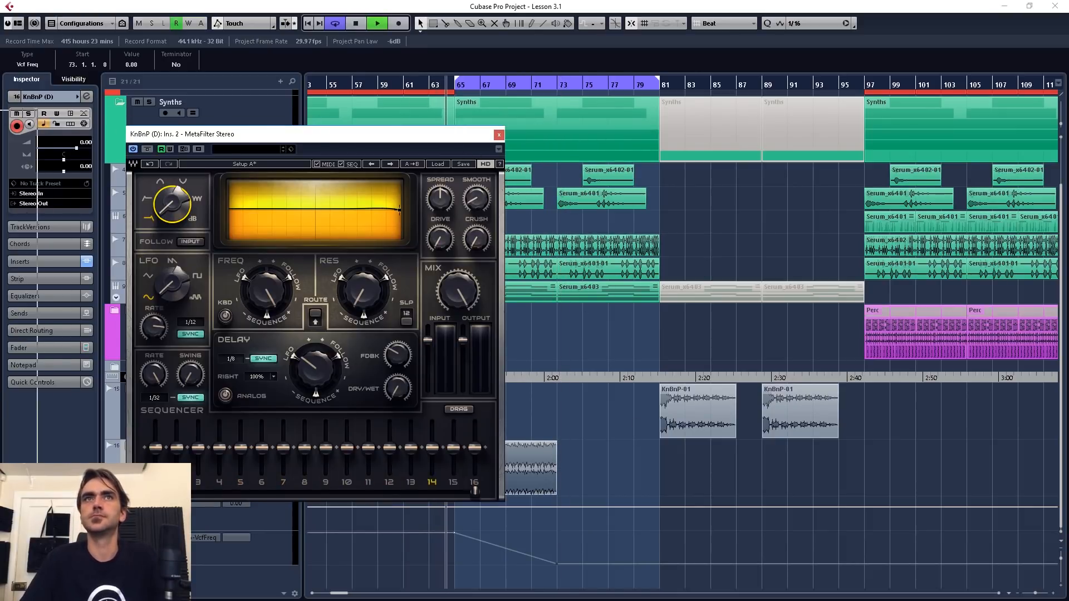
{"action": "left_click_drag", "start_coordinate": [481, 135], "coordinate": [10, 119]}
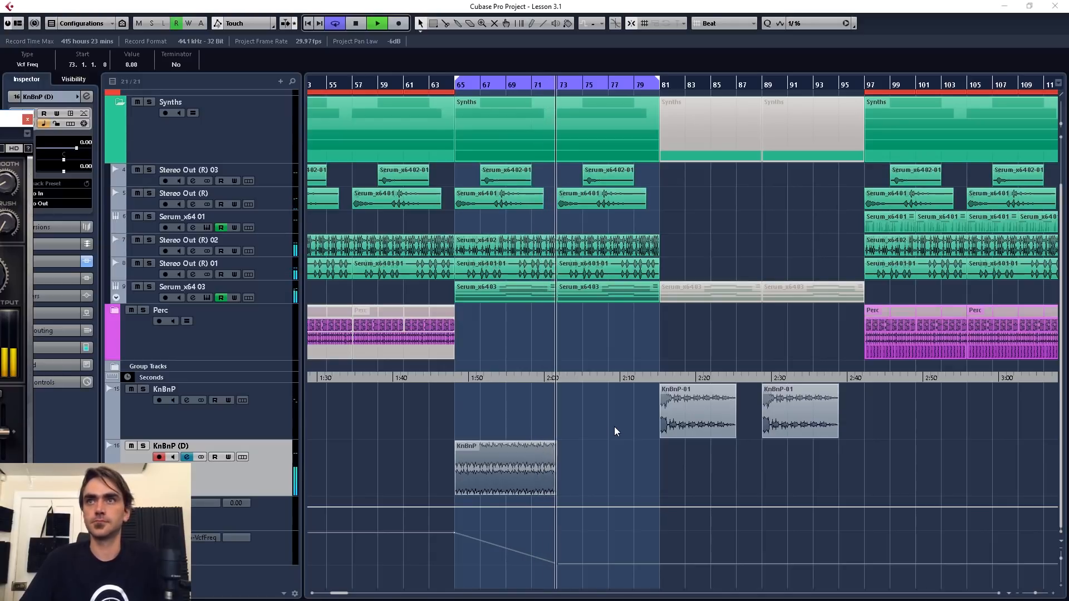
{"action": "key", "text": "space"}
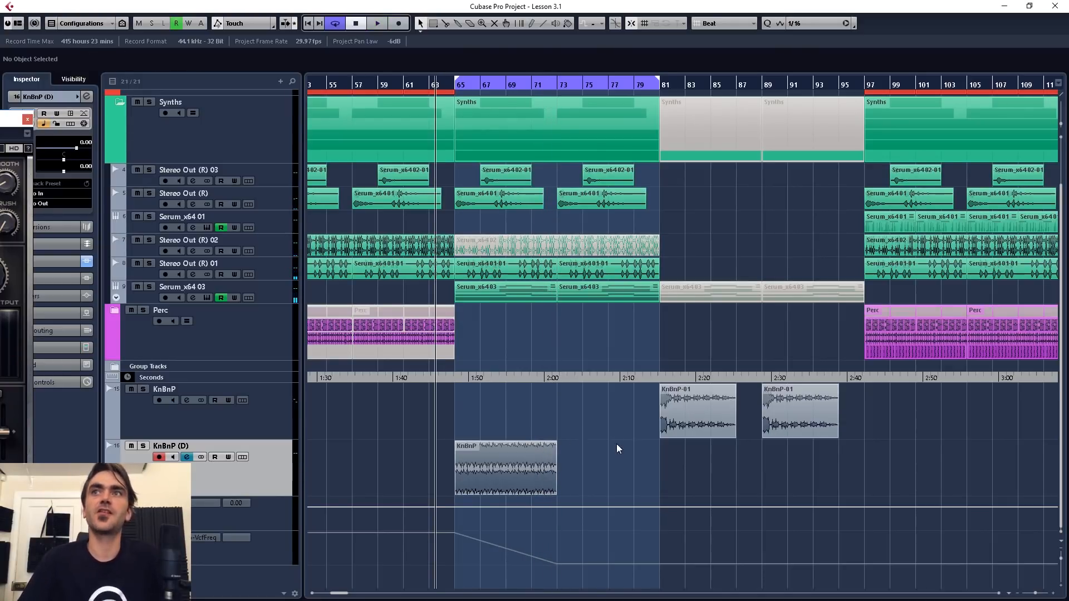
Move the KnBnP-01 delay clip from bar 81 to bar 73
{"action": "left_click_drag", "start_coordinate": [715, 426], "coordinate": [611, 425]}
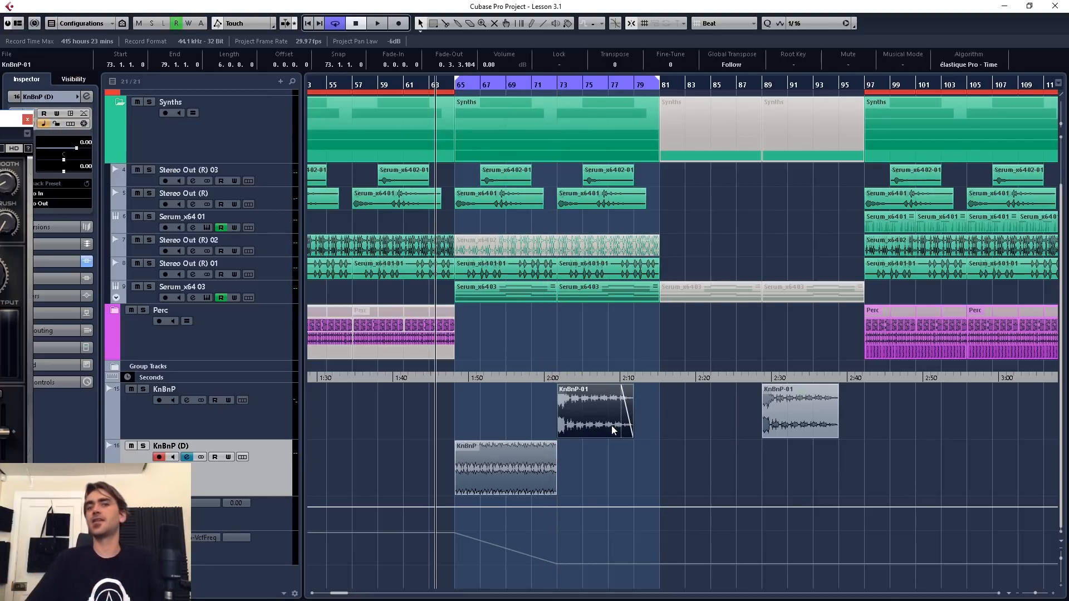
Move the second KnBnP-01 delay clip from bar 89 to bar 81, and copy the KnBnP clip from bar 65 to bar 89
{"action": "left_click", "coordinate": [505, 472]}
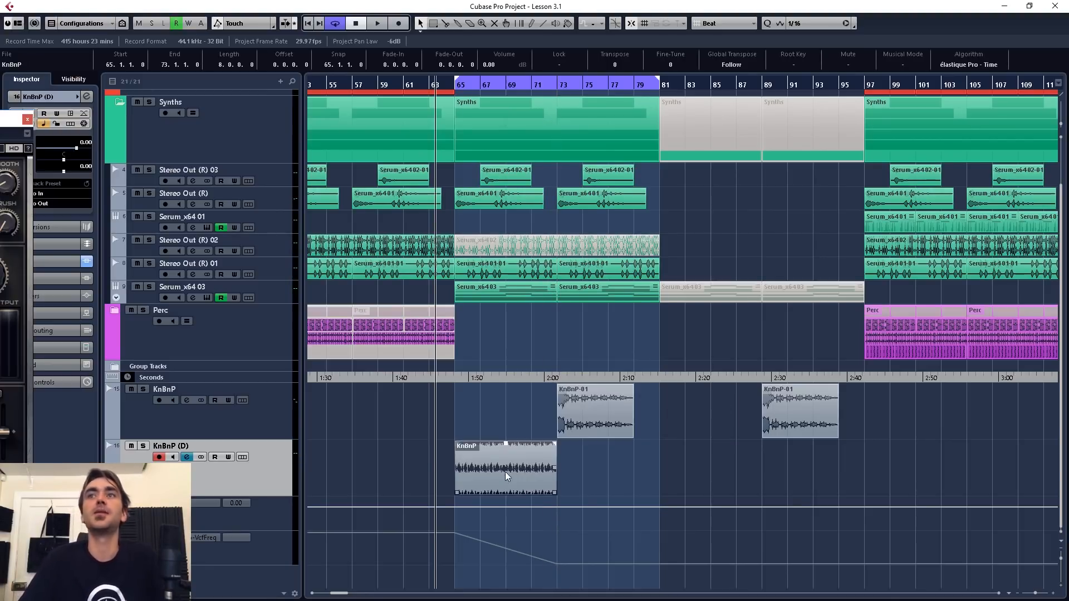
{"action": "left_click", "coordinate": [723, 437]}
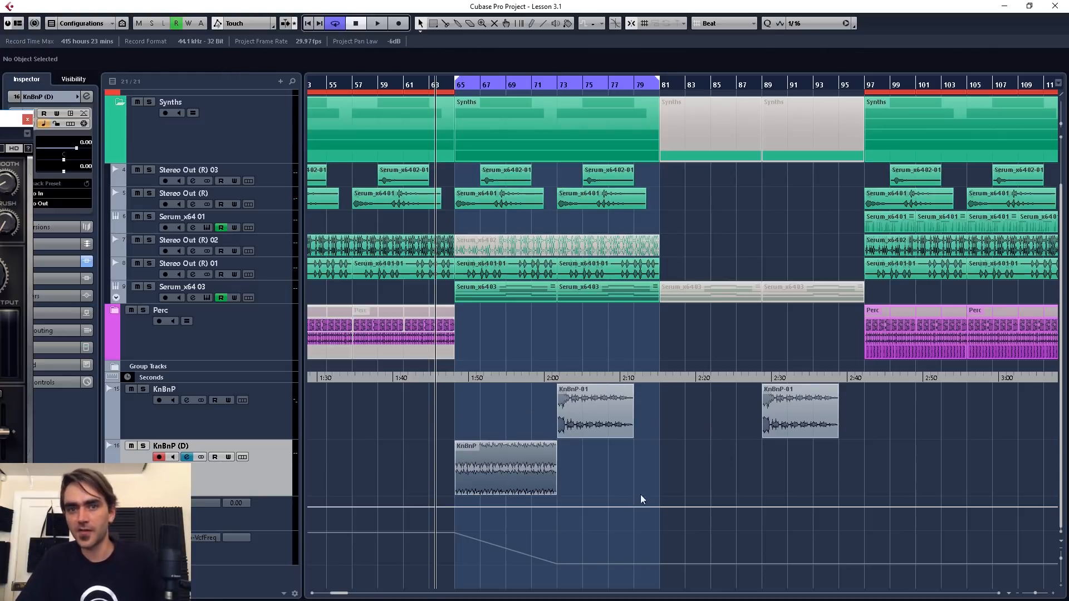
{"action": "left_click_drag", "start_coordinate": [779, 418], "coordinate": [692, 416]}
{"action": "left_click_drag", "start_coordinate": [548, 473], "coordinate": [820, 472]}
Draw a rising VcfFreq automation ramp on KnBnP (D) from bar 89 to bar 97, deleting the unneeded points
{"action": "left_click", "coordinate": [762, 531]}
{"action": "left_click_drag", "start_coordinate": [753, 529], "coordinate": [771, 541]}
{"action": "key", "text": "Delete"}
{"action": "left_click_drag", "start_coordinate": [865, 564], "coordinate": [866, 533]}
{"action": "scroll", "coordinate": [863, 458], "scroll_direction": "up", "scroll_amount": 2}
{"action": "scroll", "coordinate": [864, 459], "scroll_direction": "down", "scroll_amount": 3}
Move the cycle range to bars 81–97, then collapse the Synths folder and the KnBnP (D) automation lanes
{"action": "left_click_drag", "start_coordinate": [593, 78], "coordinate": [761, 77]}
{"action": "left_click", "coordinate": [120, 102]}
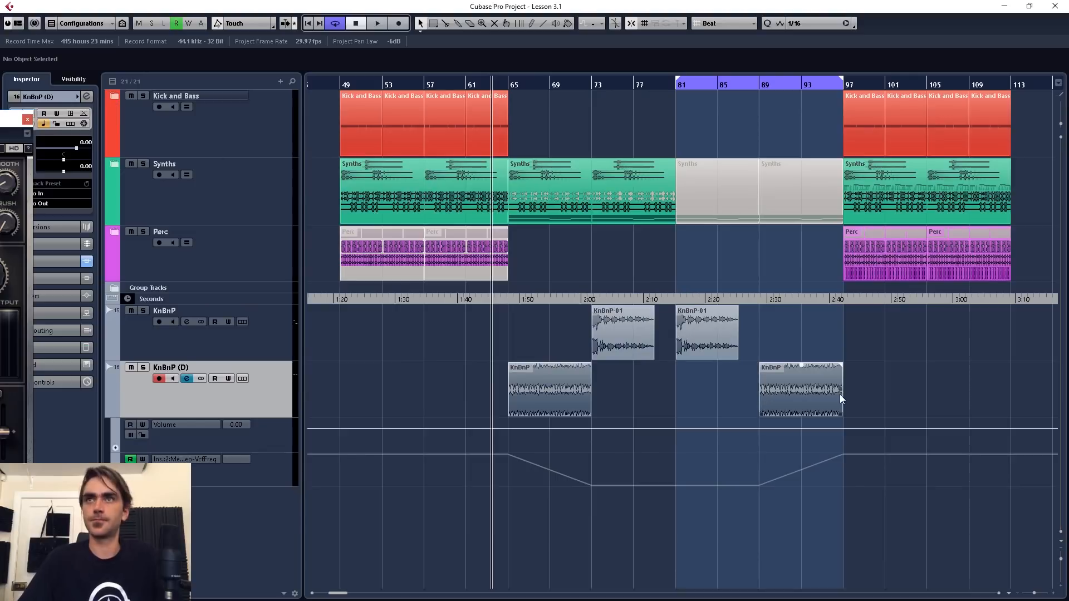
{"action": "left_click", "coordinate": [115, 412]}
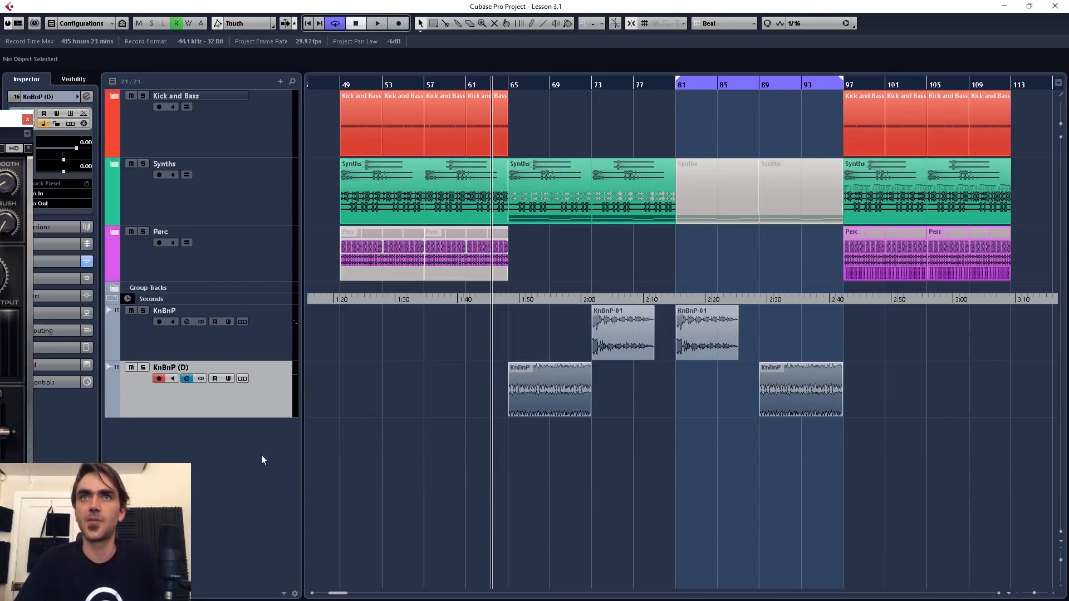
{"action": "right_click", "coordinate": [231, 464]}
{"action": "left_click", "coordinate": [244, 459]}
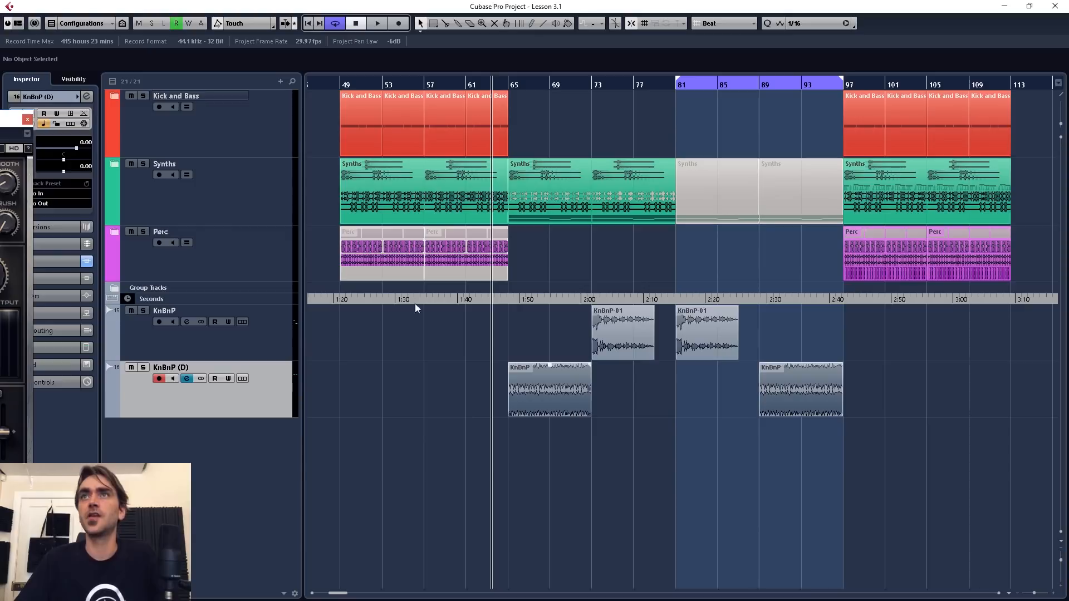
Expand the Synths folder and add a Serum_x64 instrument track below the Serum_x64 03 track
{"action": "left_click", "coordinate": [113, 164]}
{"action": "left_click", "coordinate": [618, 357]}
{"action": "scroll", "coordinate": [641, 356], "scroll_direction": "up", "scroll_amount": 2}
{"action": "scroll", "coordinate": [673, 352], "scroll_direction": "down", "scroll_amount": 3}
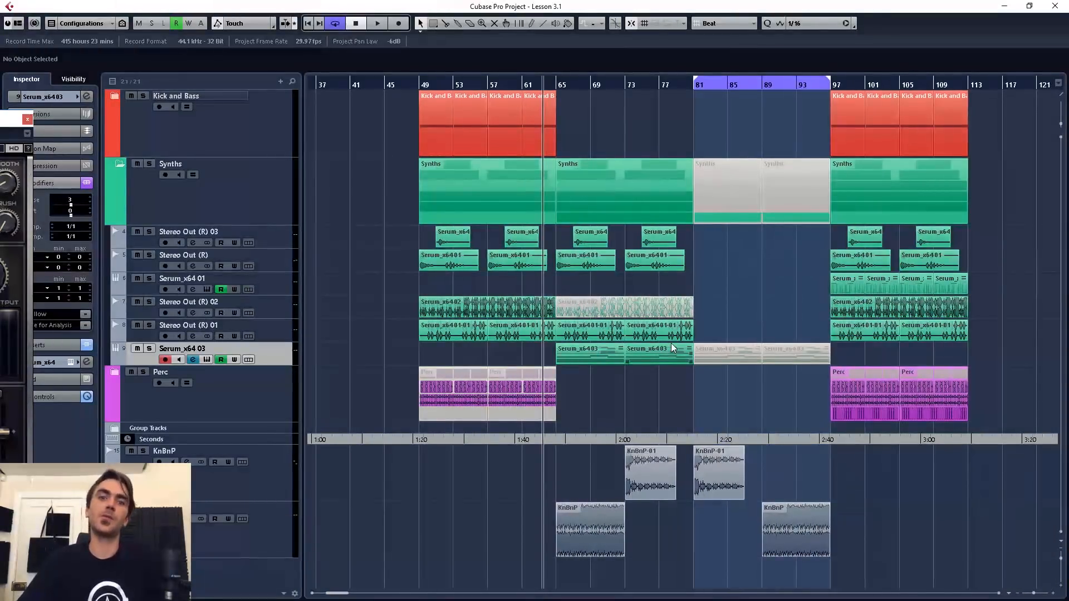
{"action": "right_click", "coordinate": [273, 351]}
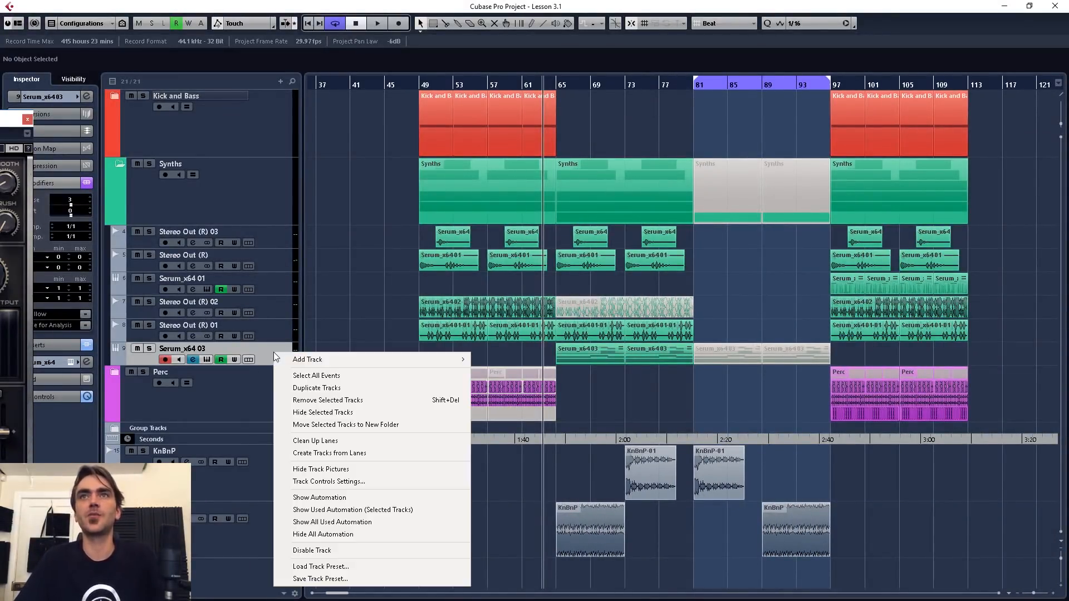
{"action": "mouse_move", "coordinate": [317, 360]}
{"action": "left_click", "coordinate": [511, 376]}
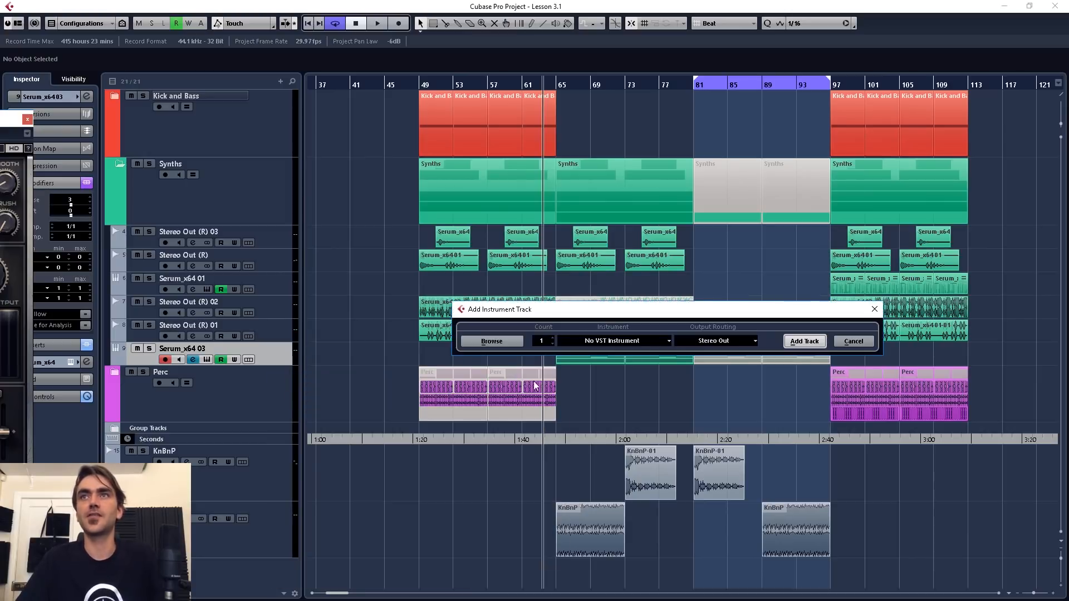
{"action": "left_click", "coordinate": [608, 344]}
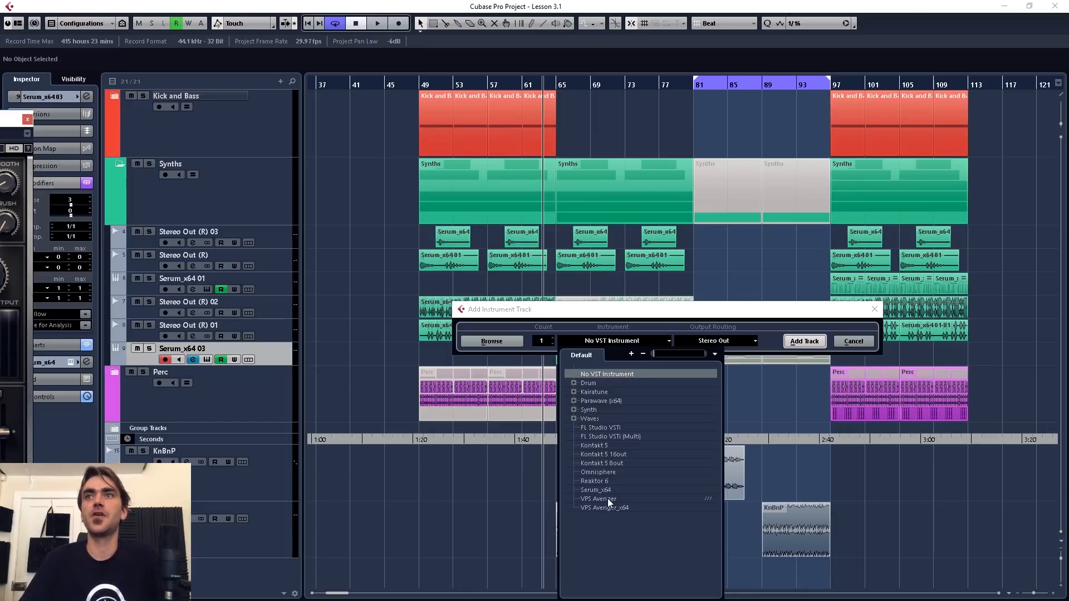
{"action": "double_click", "coordinate": [596, 490]}
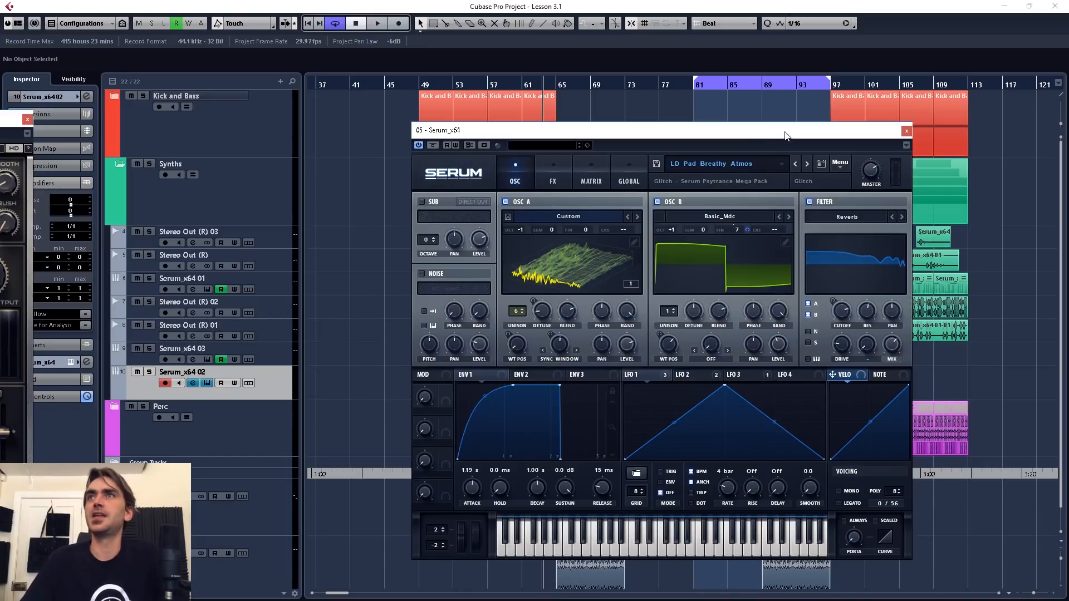
Clear the Serum window off the timeline and move the Serum_x6403 parts at bars 81–97 to the new Serum_x64 02 track
{"action": "left_click_drag", "start_coordinate": [650, 134], "coordinate": [0, 128]}
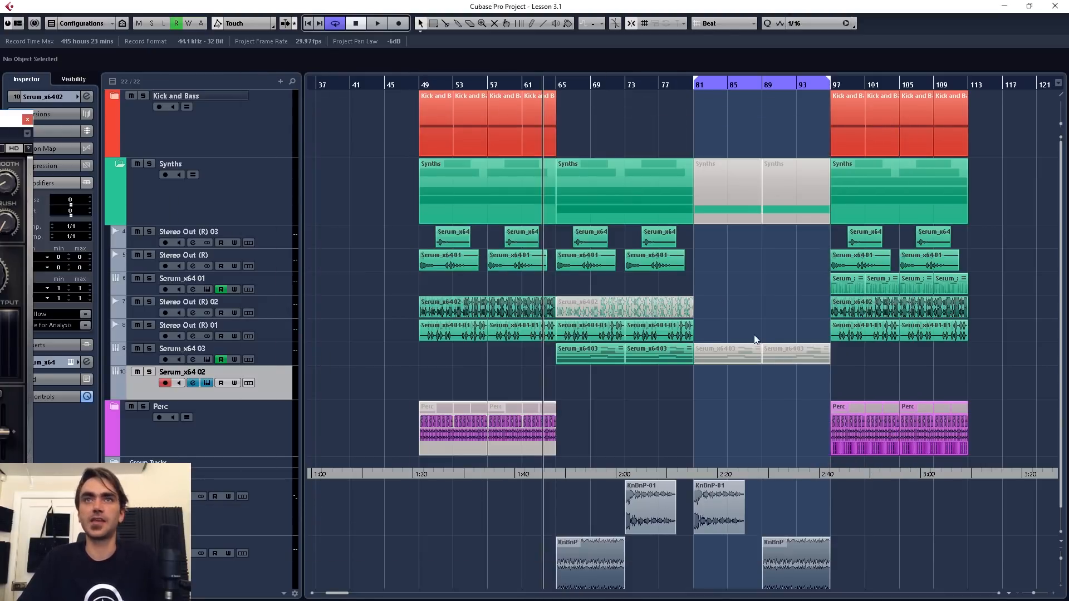
{"action": "scroll", "coordinate": [791, 389], "scroll_direction": "up", "scroll_amount": 3, "text": "ctrl"}
{"action": "left_click_drag", "start_coordinate": [606, 357], "coordinate": [603, 389]}
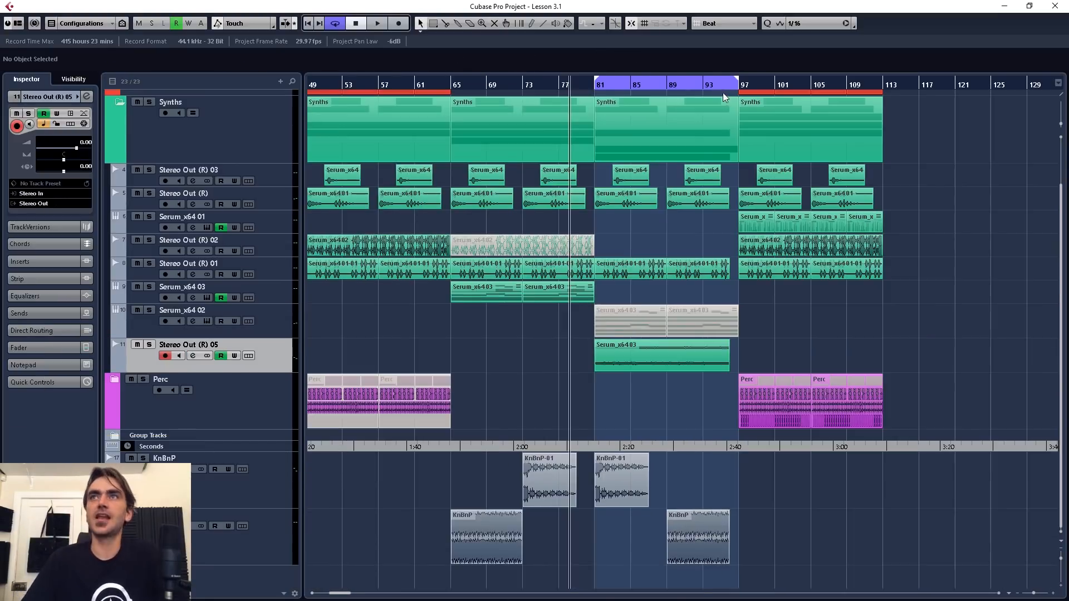
Place the playback position at bar 96 and move the Serum_x6401 parts from bars 97–113 to bars 81–97
{"action": "left_click", "coordinate": [727, 85]}
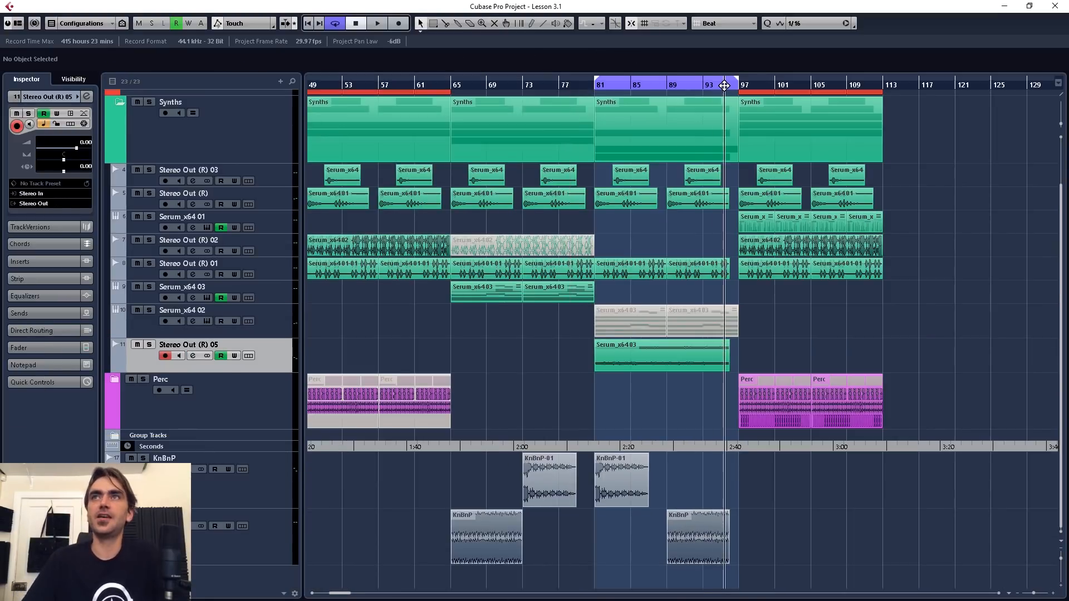
{"action": "scroll", "coordinate": [790, 293], "scroll_direction": "up", "scroll_amount": 4}
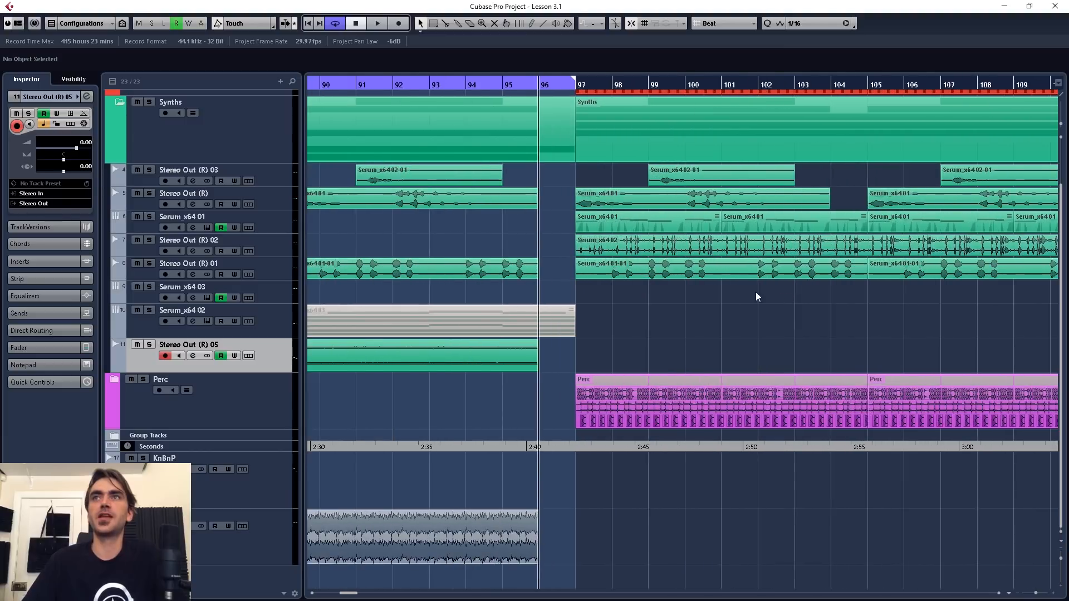
{"action": "scroll", "coordinate": [640, 314], "scroll_direction": "down", "scroll_amount": 3}
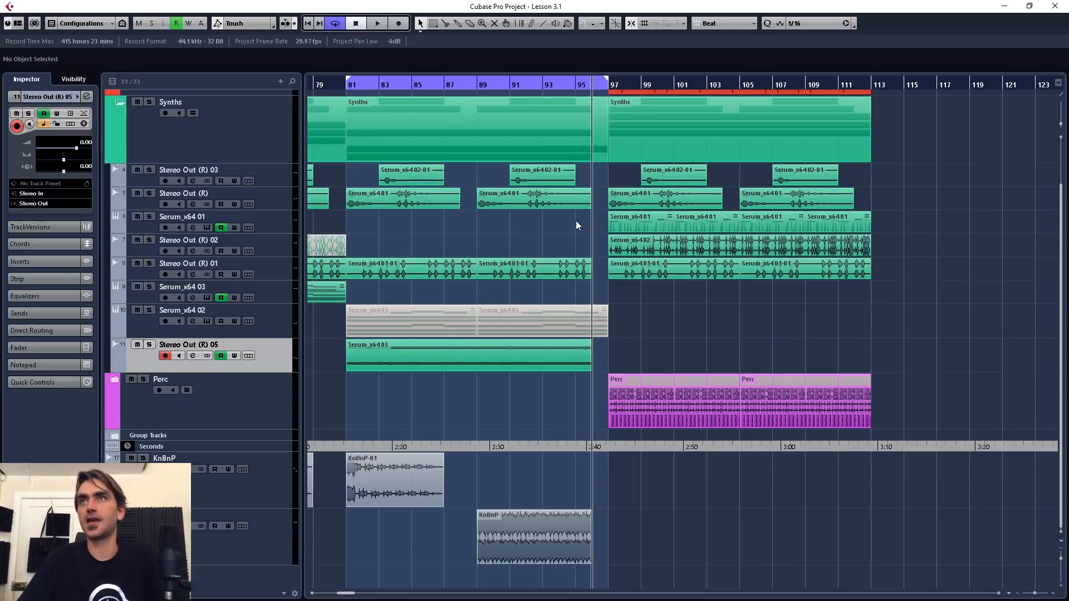
{"action": "left_click_drag", "start_coordinate": [576, 221], "coordinate": [859, 234]}
{"action": "scroll", "coordinate": [820, 227], "scroll_direction": "left", "scroll_amount": 2}
{"action": "left_click_drag", "start_coordinate": [729, 228], "coordinate": [456, 222]}
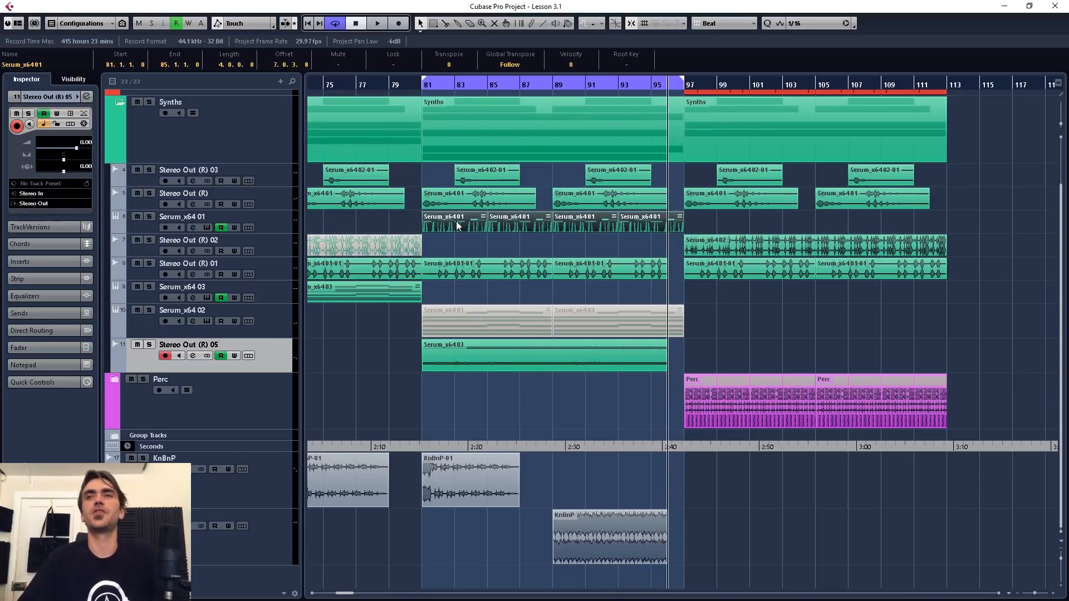
Play back the second half of the breakdown from bar 81 and view it within the wider arrangement
{"action": "key", "text": "space"}
{"action": "scroll", "coordinate": [616, 401], "scroll_direction": "down", "scroll_amount": 1}
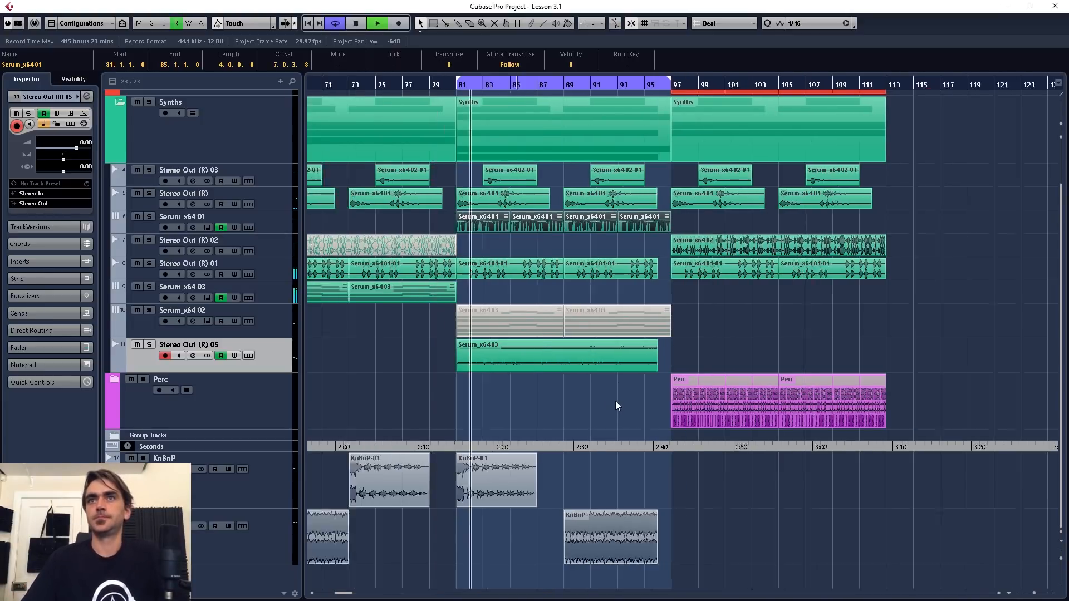
{"action": "scroll", "coordinate": [615, 401], "scroll_direction": "down", "scroll_amount": 2}
{"action": "left_click", "coordinate": [612, 409]}
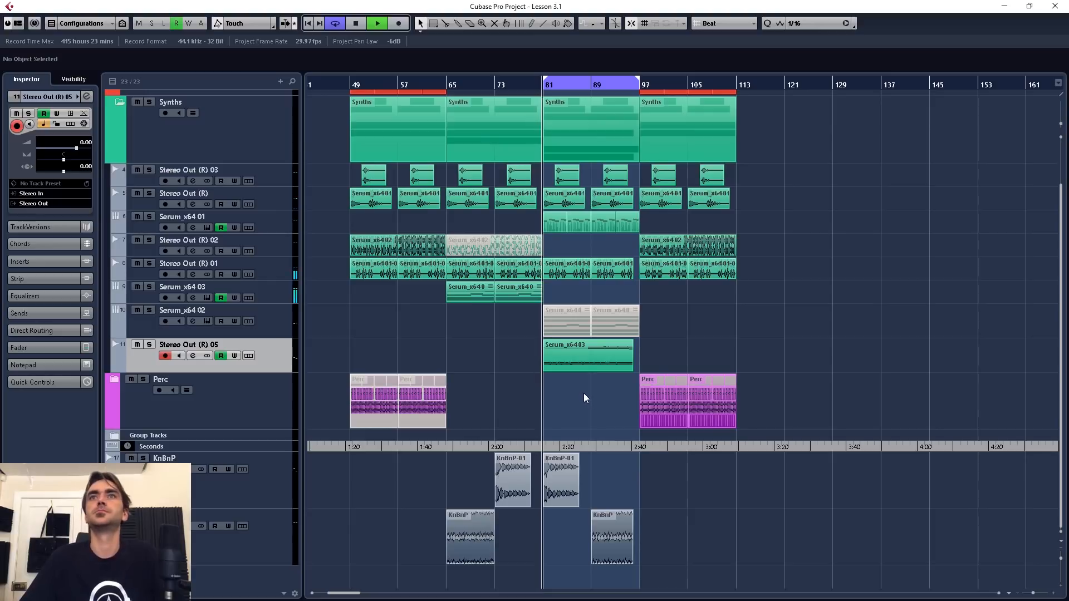
{"action": "scroll", "coordinate": [521, 334], "scroll_direction": "up", "scroll_amount": 2}
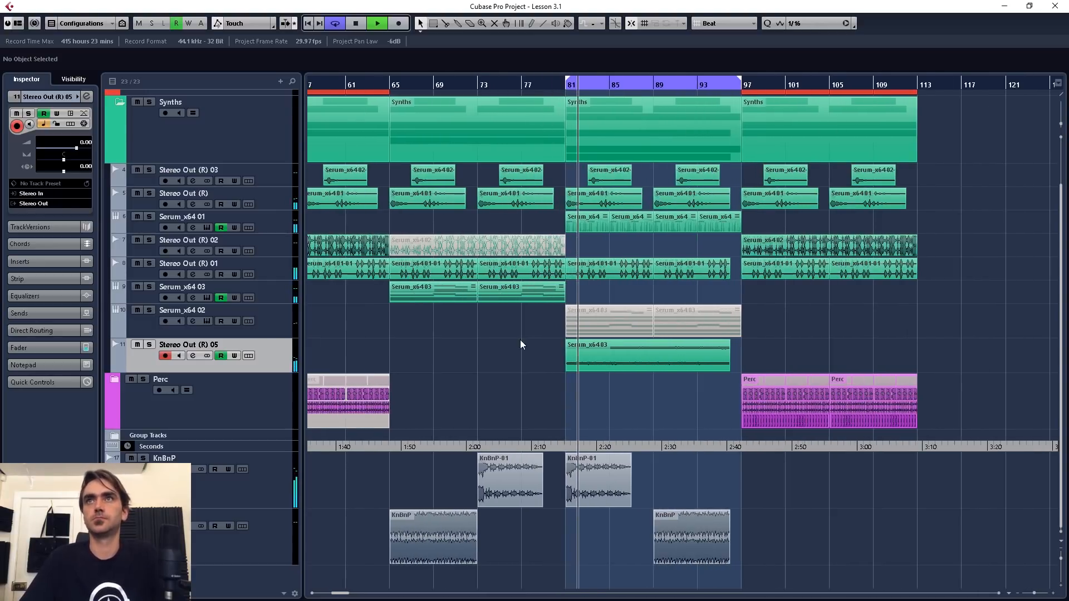
Trim the end of the last Serum_x6401 part on the Serum_x64 01 track to bar 96
{"action": "scroll", "coordinate": [611, 240], "scroll_direction": "up", "scroll_amount": 3}
{"action": "left_click", "coordinate": [532, 225]}
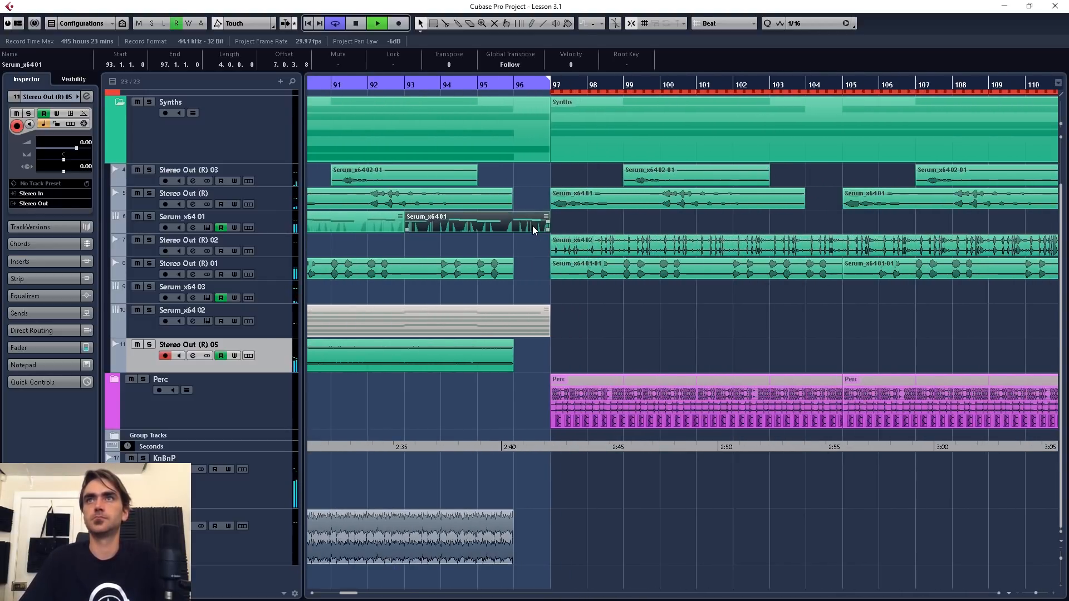
{"action": "left_click_drag", "start_coordinate": [530, 231], "coordinate": [528, 231]}
{"action": "left_click_drag", "start_coordinate": [511, 232], "coordinate": [513, 232]}
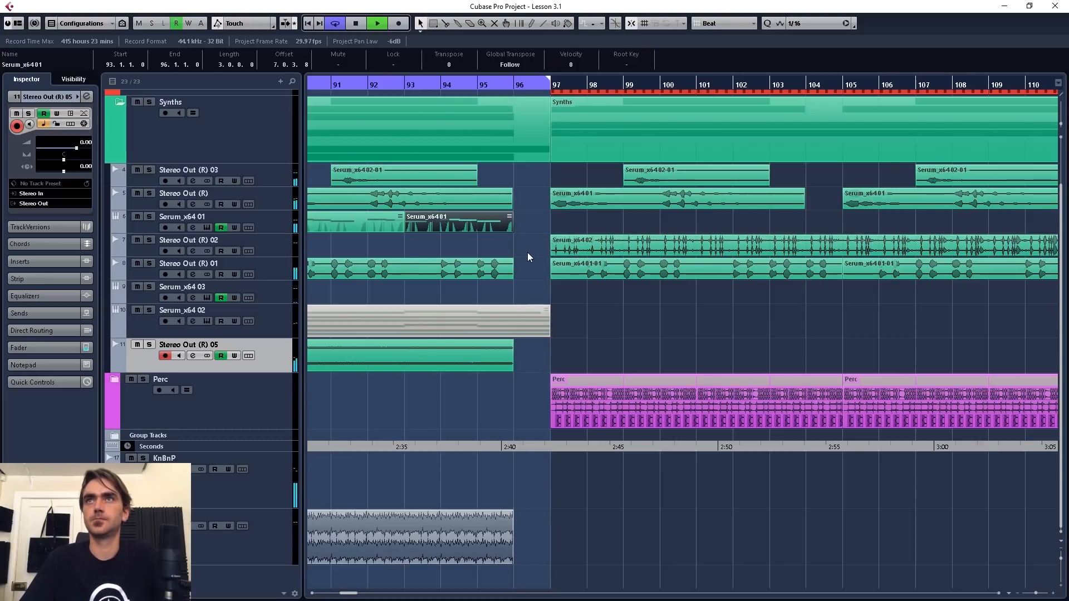
{"action": "left_click", "coordinate": [526, 252]}
Collapse the Synths folder and move the cycle range to bars 97–113
{"action": "scroll", "coordinate": [545, 276], "scroll_direction": "down", "scroll_amount": 6}
{"action": "scroll", "coordinate": [724, 181], "scroll_direction": "up", "scroll_amount": 1}
{"action": "scroll", "coordinate": [734, 183], "scroll_direction": "up", "scroll_amount": 1}
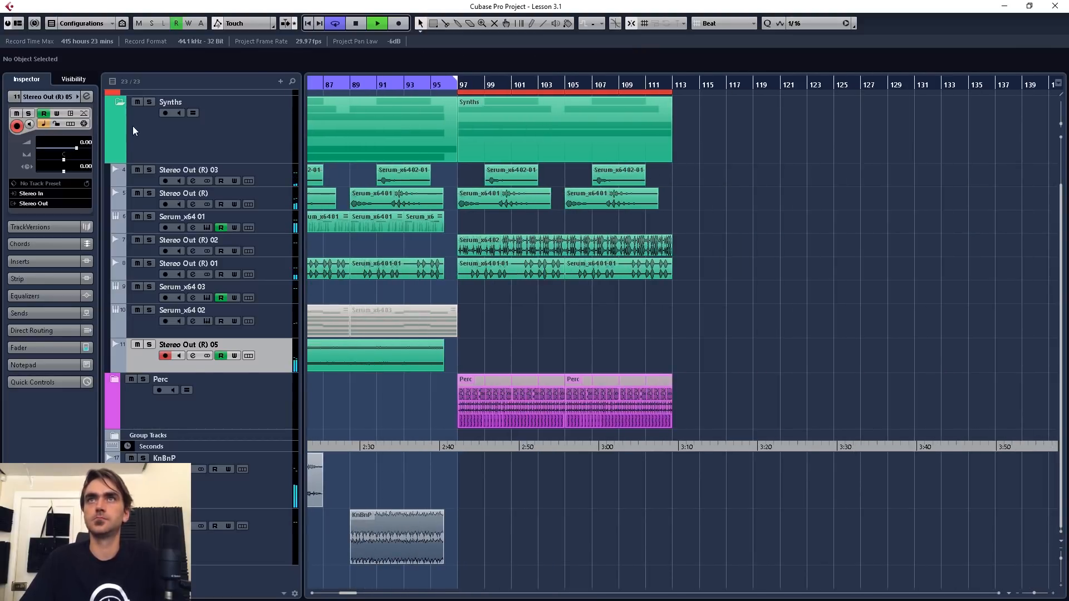
{"action": "left_click", "coordinate": [121, 101]}
{"action": "scroll", "coordinate": [701, 259], "scroll_direction": "left", "scroll_amount": 4}
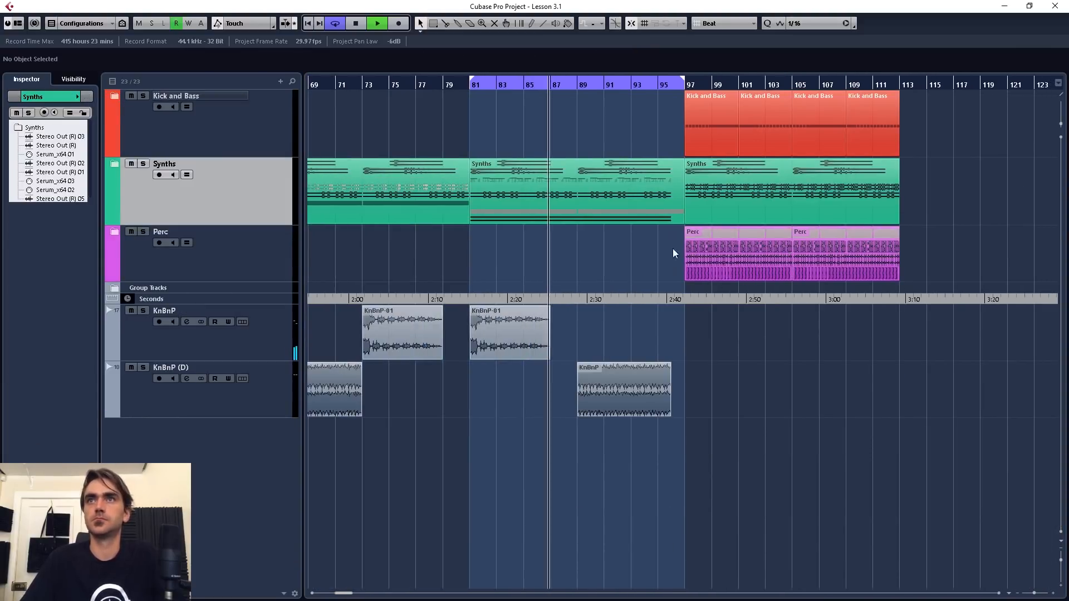
{"action": "scroll", "coordinate": [629, 289], "scroll_direction": "down", "scroll_amount": 2}
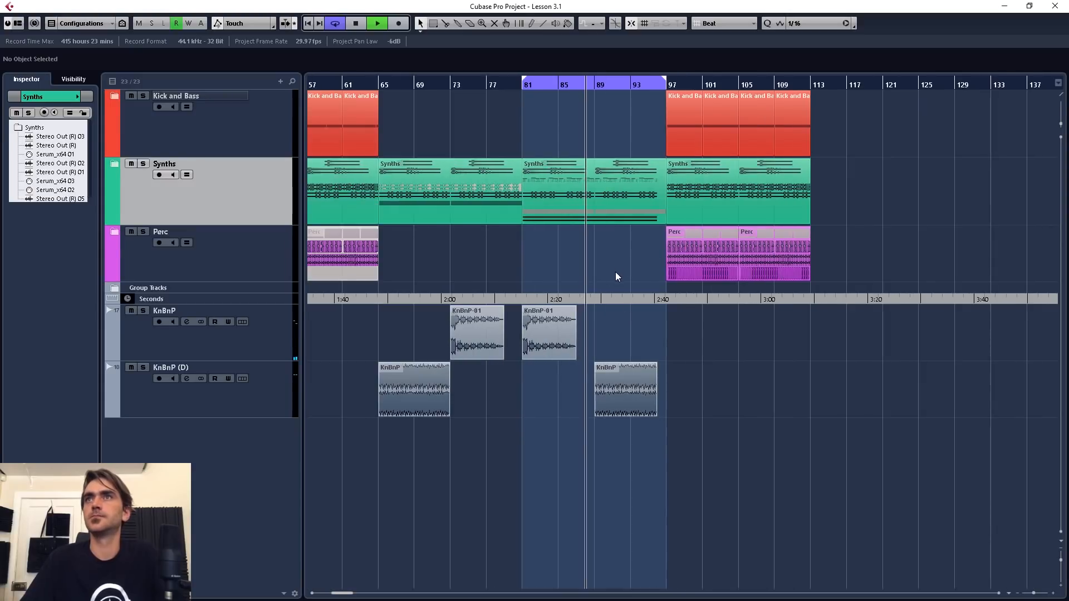
{"action": "left_click_drag", "start_coordinate": [570, 82], "coordinate": [714, 79]}
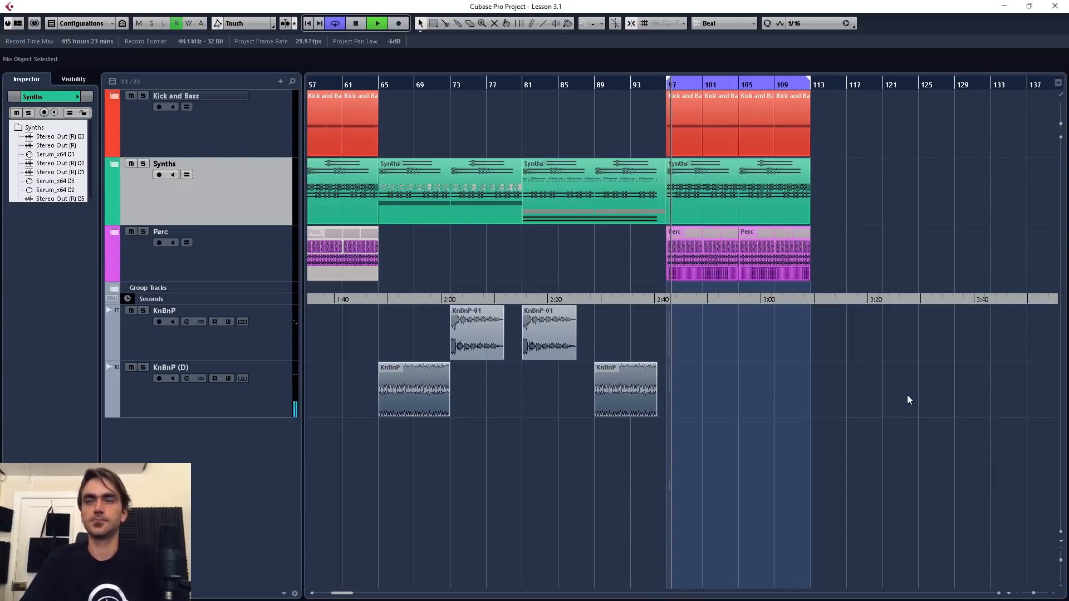
Listen to the full section that returns at bar 97, then stop playback
{"action": "scroll", "coordinate": [872, 402], "scroll_direction": "up", "scroll_amount": 2}
{"action": "scroll", "coordinate": [617, 376], "scroll_direction": "up", "scroll_amount": 1}
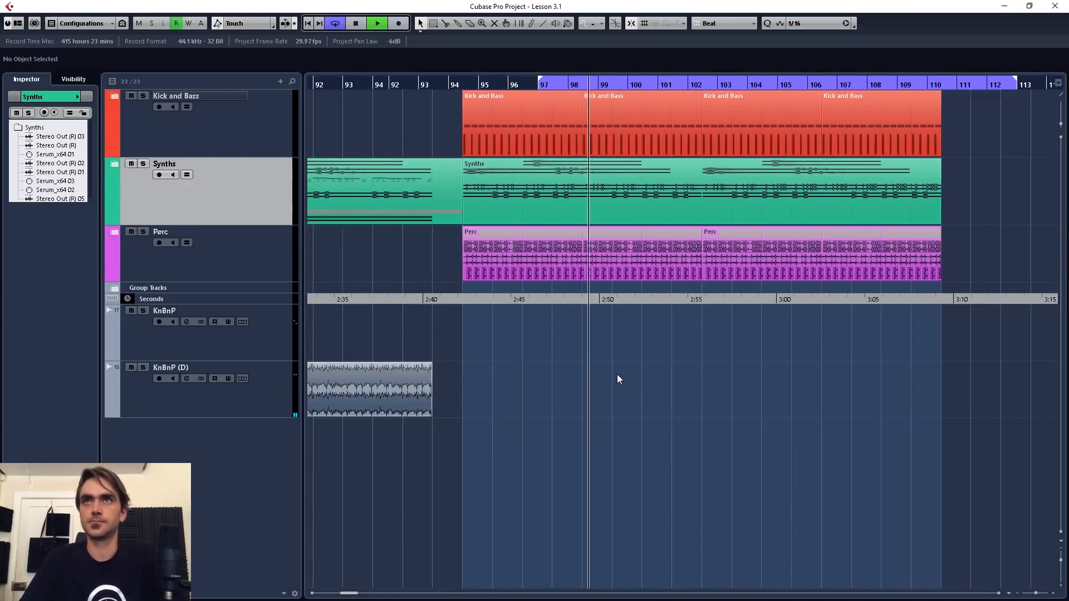
{"action": "scroll", "coordinate": [716, 398], "scroll_direction": "up", "scroll_amount": 1}
{"action": "scroll", "coordinate": [706, 395], "scroll_direction": "down", "scroll_amount": 1}
{"action": "scroll", "coordinate": [705, 388], "scroll_direction": "right", "scroll_amount": 2}
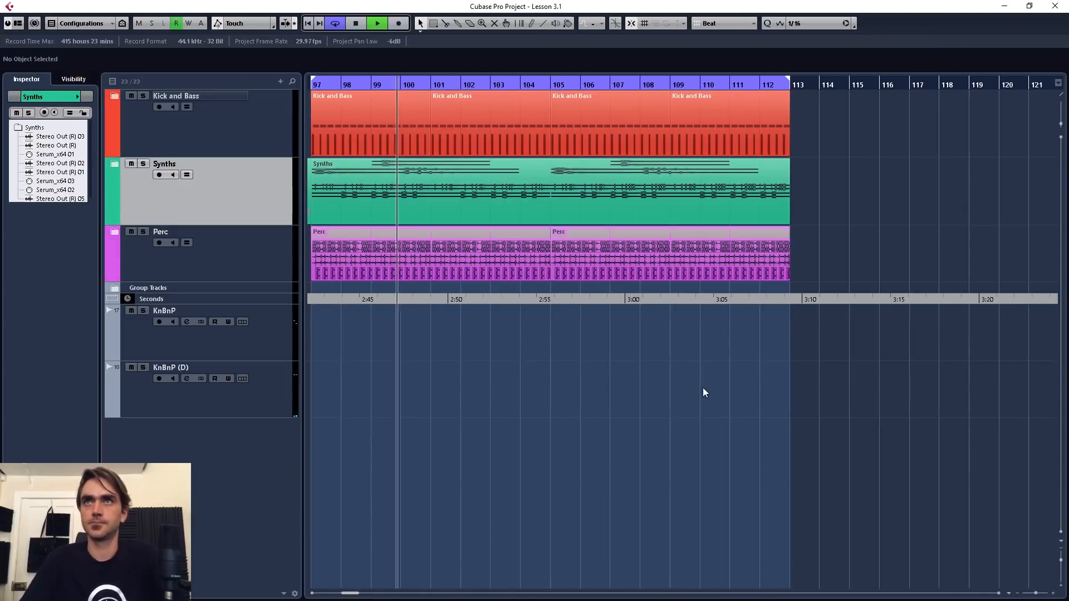
{"action": "scroll", "coordinate": [702, 386], "scroll_direction": "left", "scroll_amount": 2}
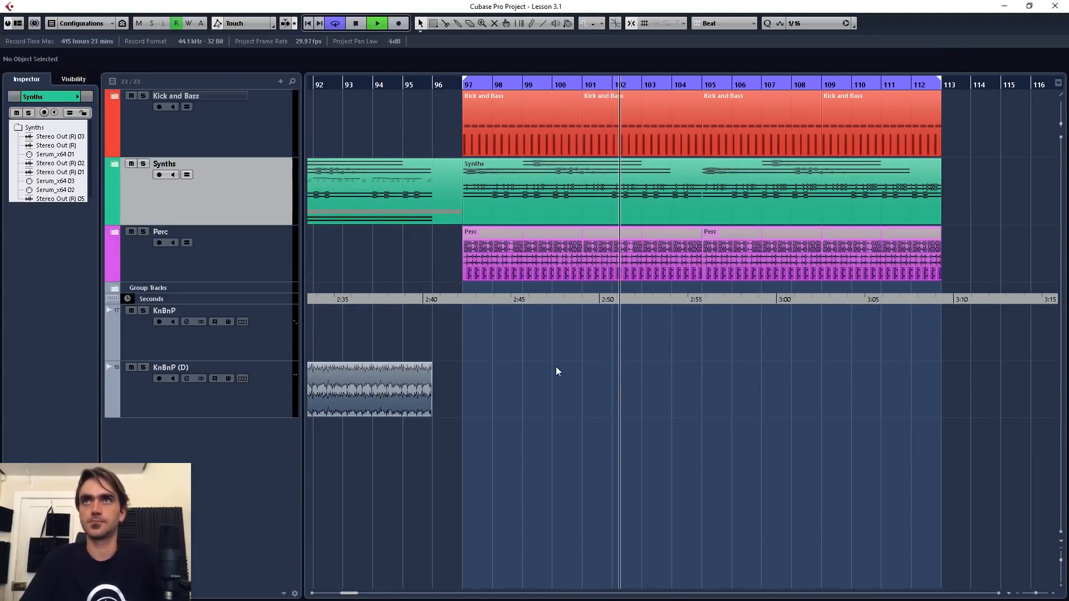
{"action": "key", "text": "space"}
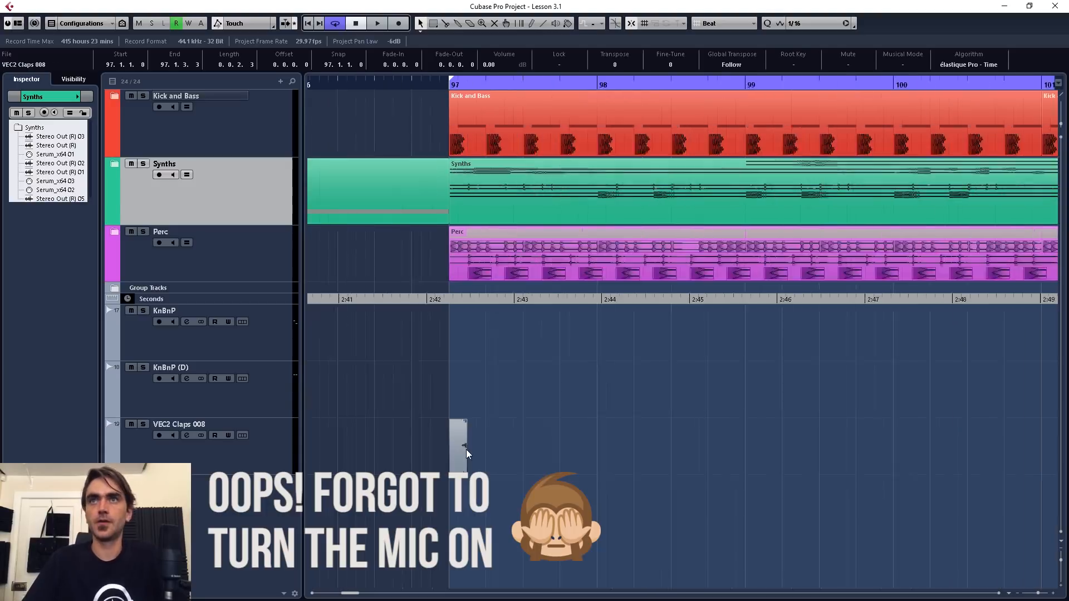
Process the VEC2 Claps 008 clip at bar 97 with the Waves TrueVerb Stereo plug-in using the Milleniumverb preset
{"action": "right_click", "coordinate": [466, 450]}
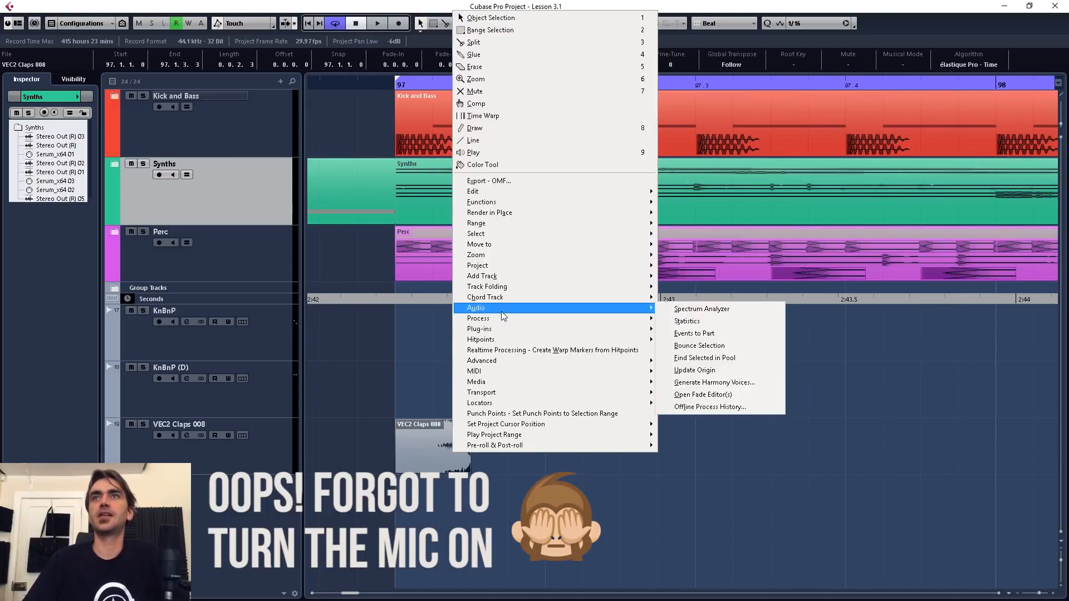
{"action": "mouse_move", "coordinate": [490, 329]}
{"action": "mouse_move", "coordinate": [685, 457]}
{"action": "mouse_move", "coordinate": [813, 469]}
{"action": "key", "text": "t"}
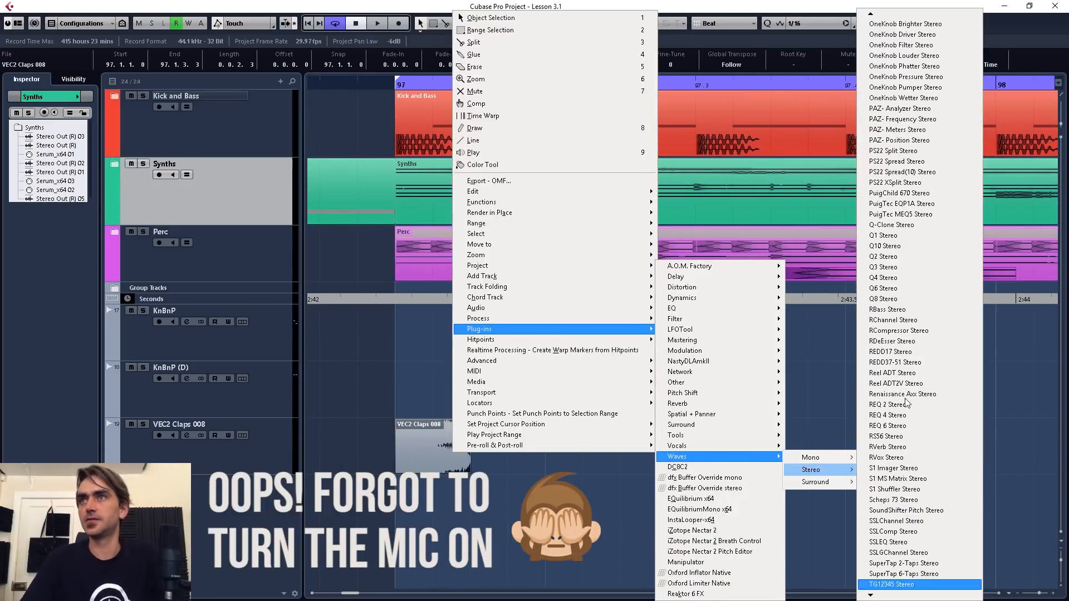
{"action": "left_click", "coordinate": [909, 564]}
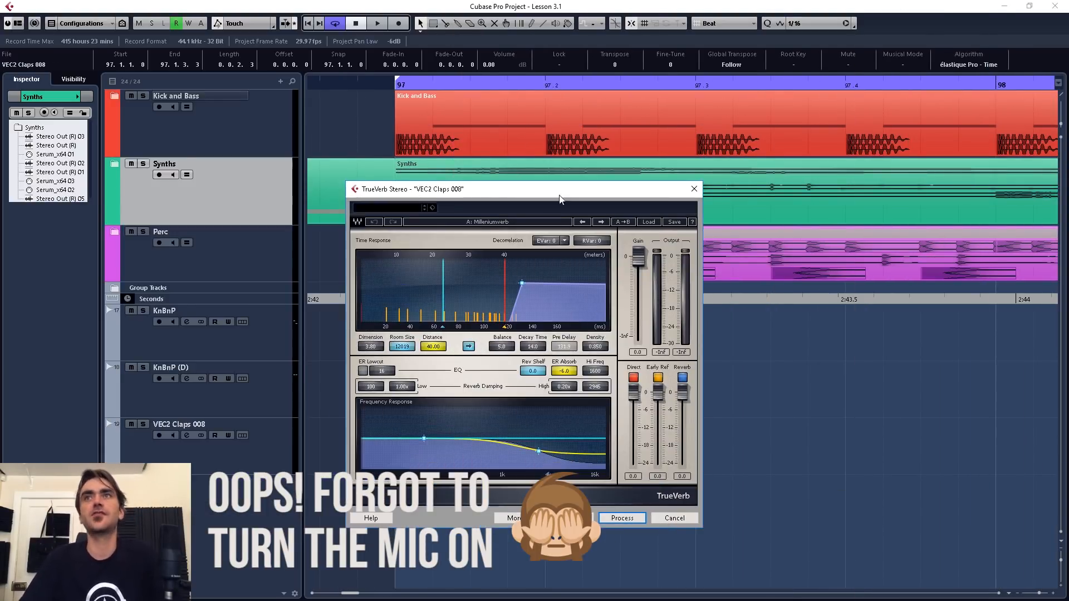
{"action": "left_click", "coordinate": [650, 222]}
{"action": "left_click", "coordinate": [677, 456]}
{"action": "left_click", "coordinate": [622, 519]}
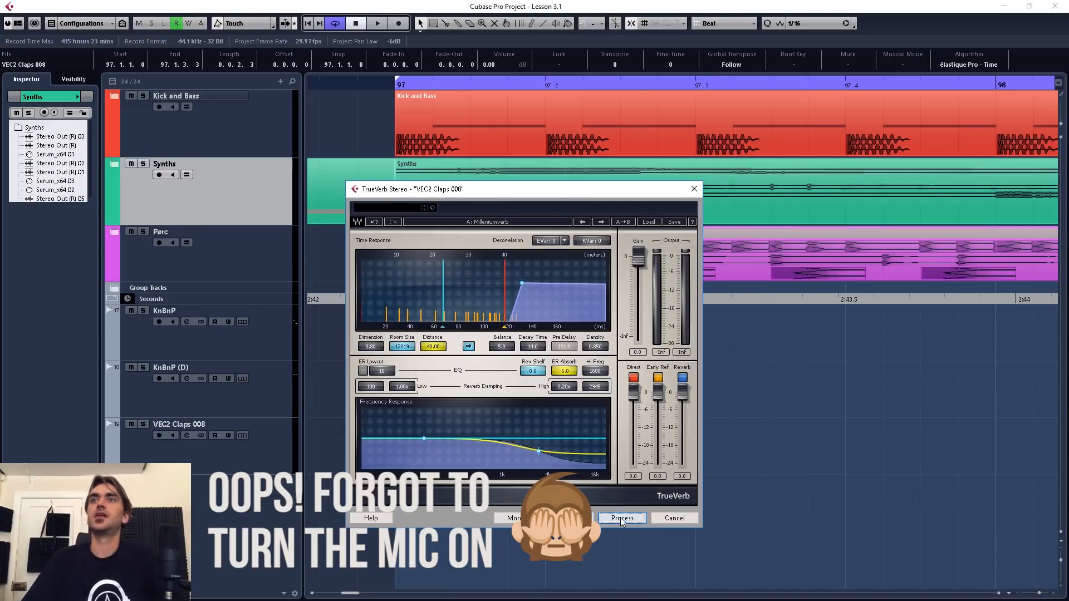
In the VEC2 Claps 008 channel equalizer, set the LO band's filter type, enable the band and adjust its frequency
{"action": "scroll", "coordinate": [683, 490], "scroll_direction": "down", "scroll_amount": 10}
{"action": "scroll", "coordinate": [682, 490], "scroll_direction": "right", "scroll_amount": 5}
{"action": "left_click", "coordinate": [186, 435]}
{"action": "left_click", "coordinate": [398, 375]}
{"action": "left_click", "coordinate": [415, 461]}
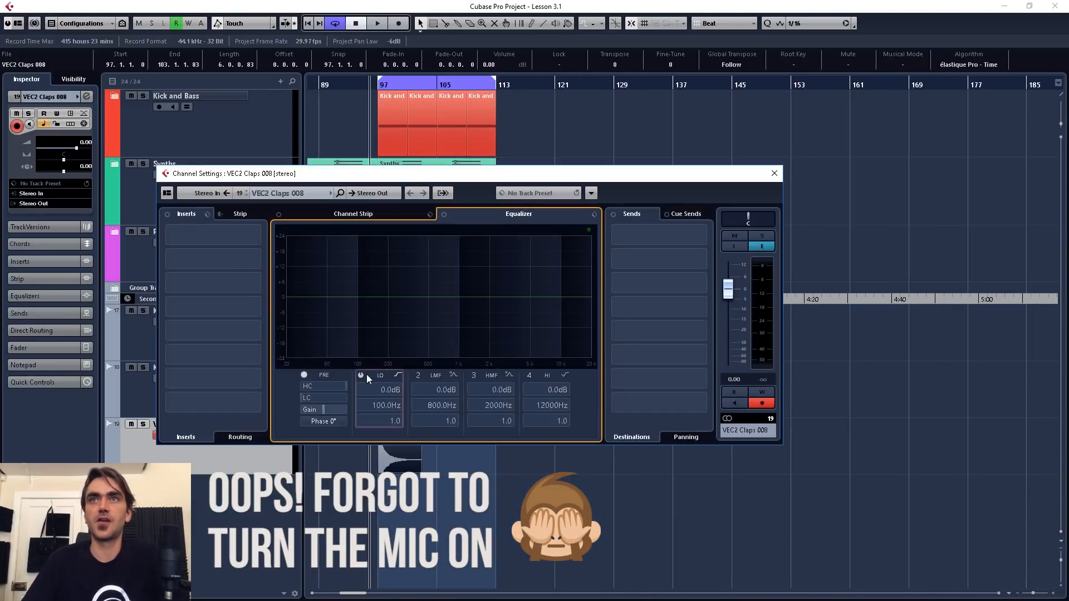
{"action": "left_click", "coordinate": [363, 375]}
{"action": "left_click_drag", "start_coordinate": [368, 405], "coordinate": [389, 406]}
{"action": "left_click", "coordinate": [774, 174]}
Play back the reverberated clap together with the section starting at bar 97
{"action": "key", "text": "space"}
{"action": "key", "text": "space"}
{"action": "left_click", "coordinate": [345, 337]}
{"action": "key", "text": "space"}
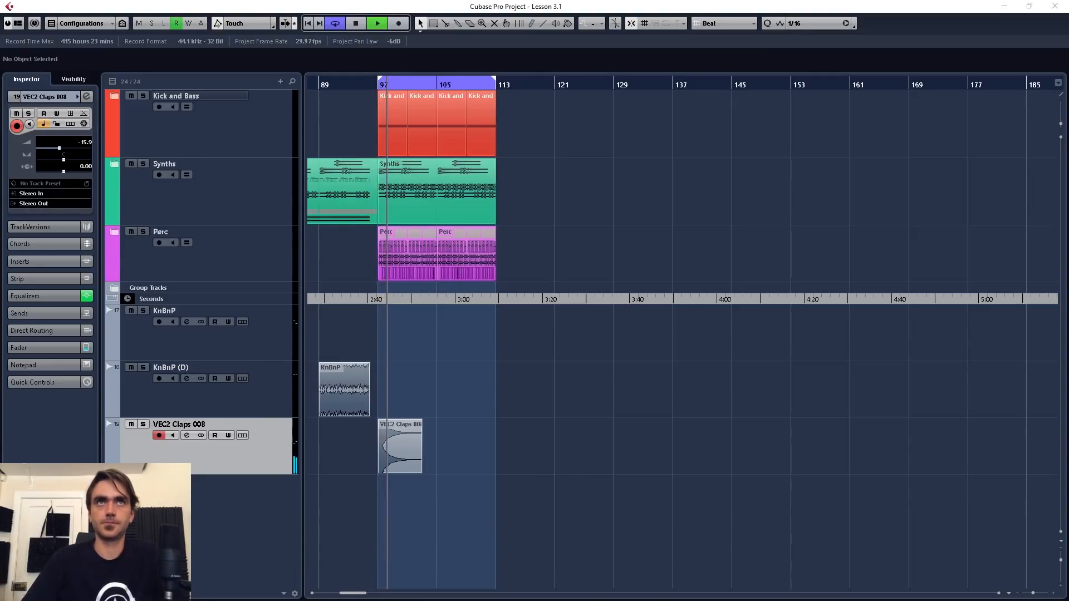
In the VEC2 Claps 008 channel, enable the pre low-cut filter at 4005 Hz and set the LO band frequency to 4765 Hz
{"action": "key", "text": "space"}
{"action": "key", "text": "h"}
{"action": "key", "text": "h"}
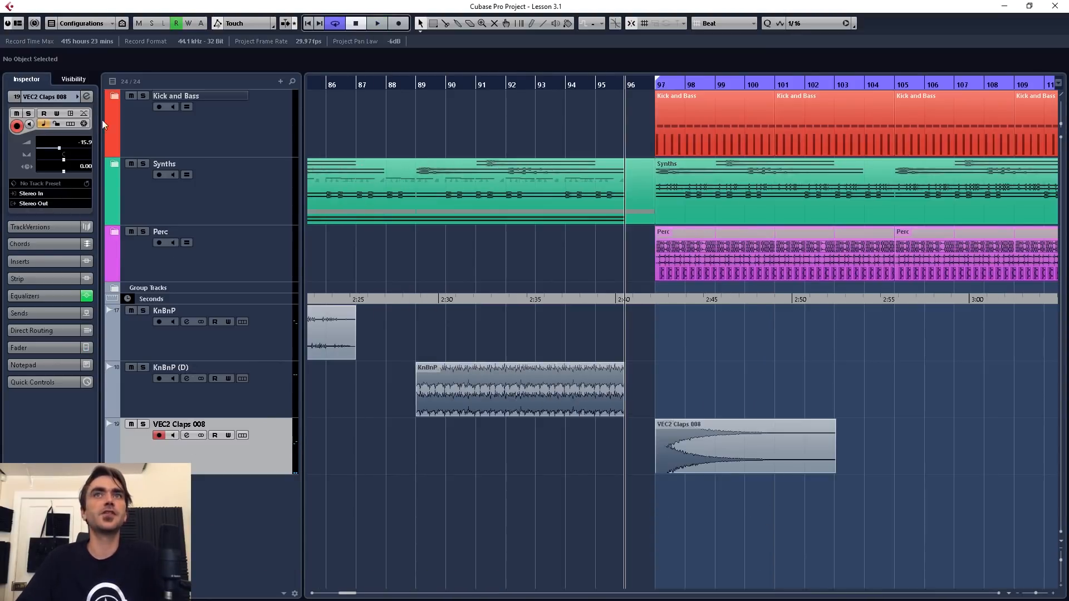
{"action": "left_click", "coordinate": [87, 97]}
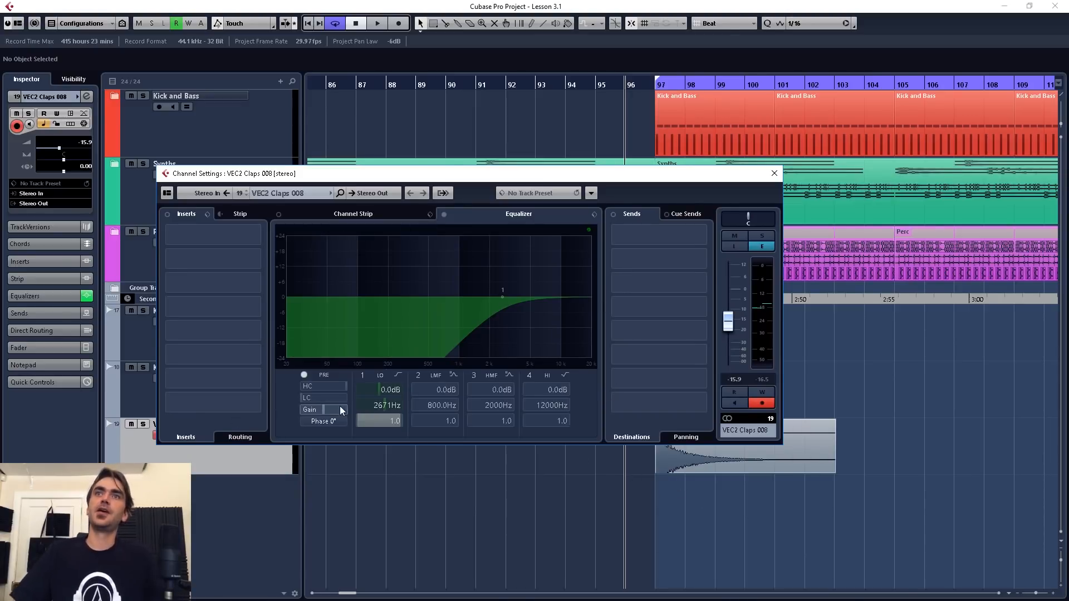
{"action": "left_click", "coordinate": [299, 398]}
{"action": "left_click_drag", "start_coordinate": [312, 399], "coordinate": [360, 278]}
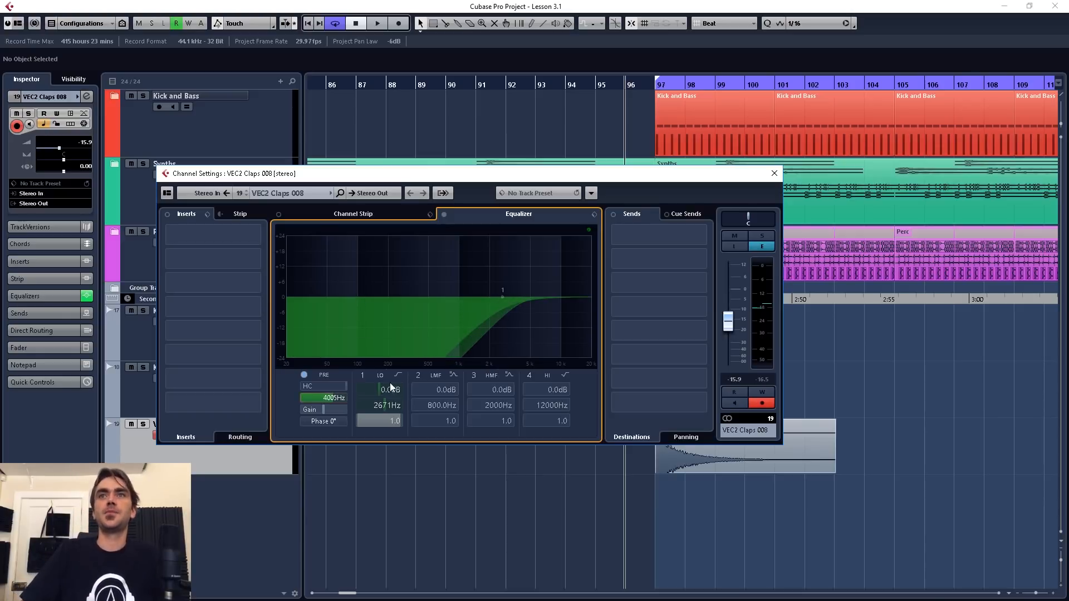
{"action": "left_click_drag", "start_coordinate": [384, 405], "coordinate": [356, 393]}
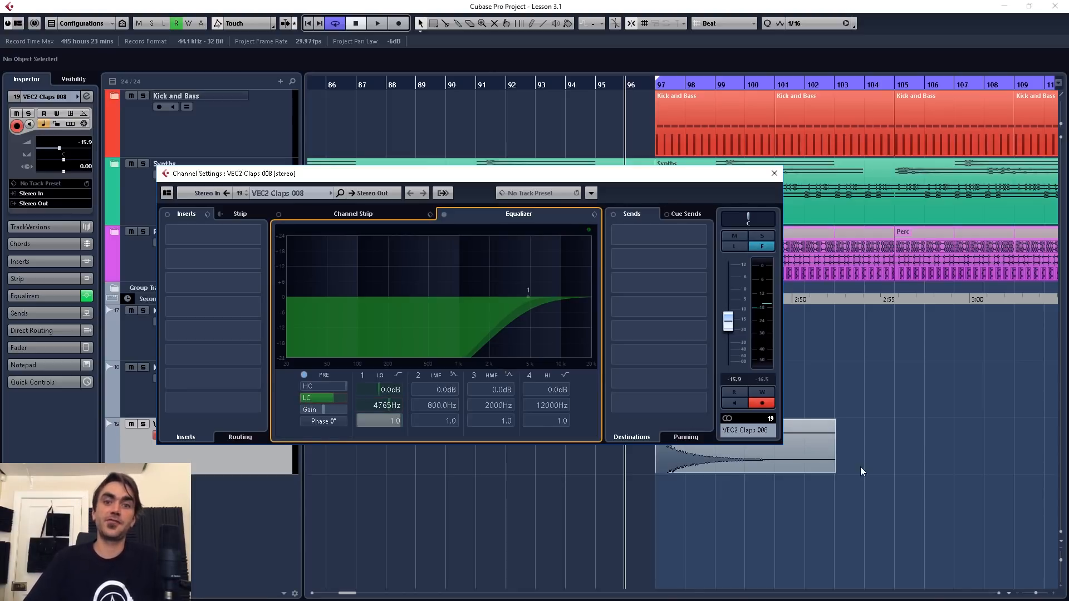
Raise the VEC2 Claps 008 channel volume to -12.4 dB and play back the section from bar 97
{"action": "left_click", "coordinate": [728, 326]}
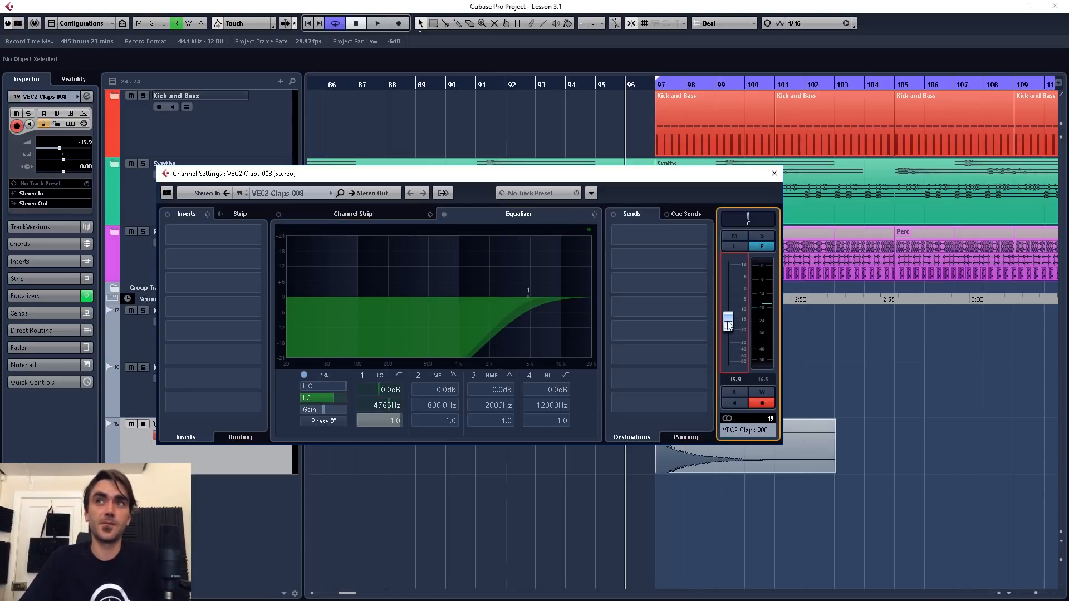
{"action": "left_click", "coordinate": [774, 173]}
{"action": "scroll", "coordinate": [868, 490], "scroll_direction": "right", "scroll_amount": 3}
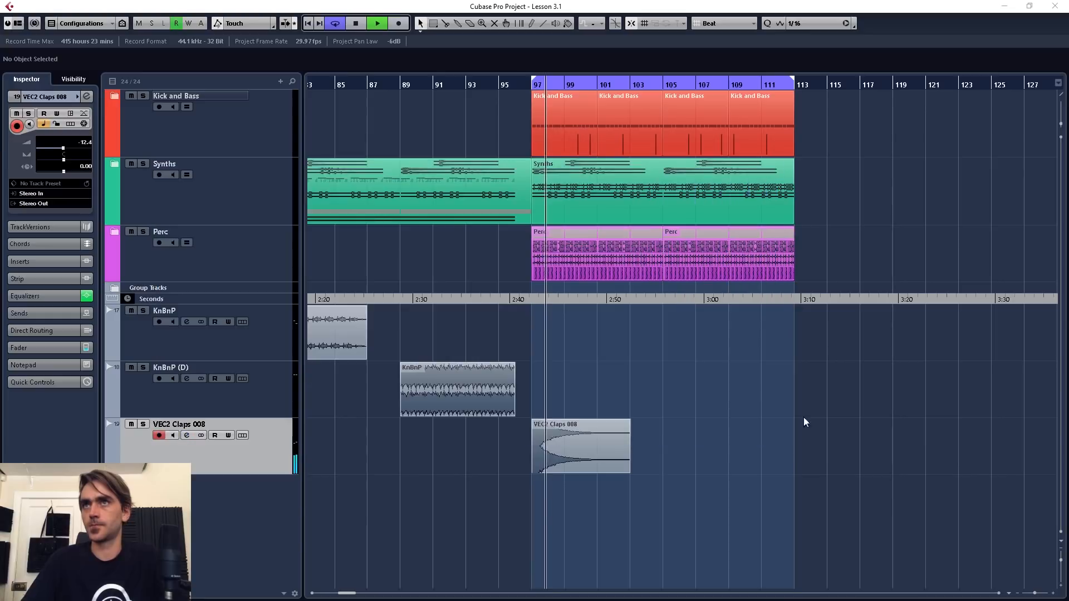
{"action": "scroll", "coordinate": [730, 443], "scroll_direction": "up", "scroll_amount": 2}
{"action": "scroll", "coordinate": [699, 412], "scroll_direction": "left", "scroll_amount": 2}
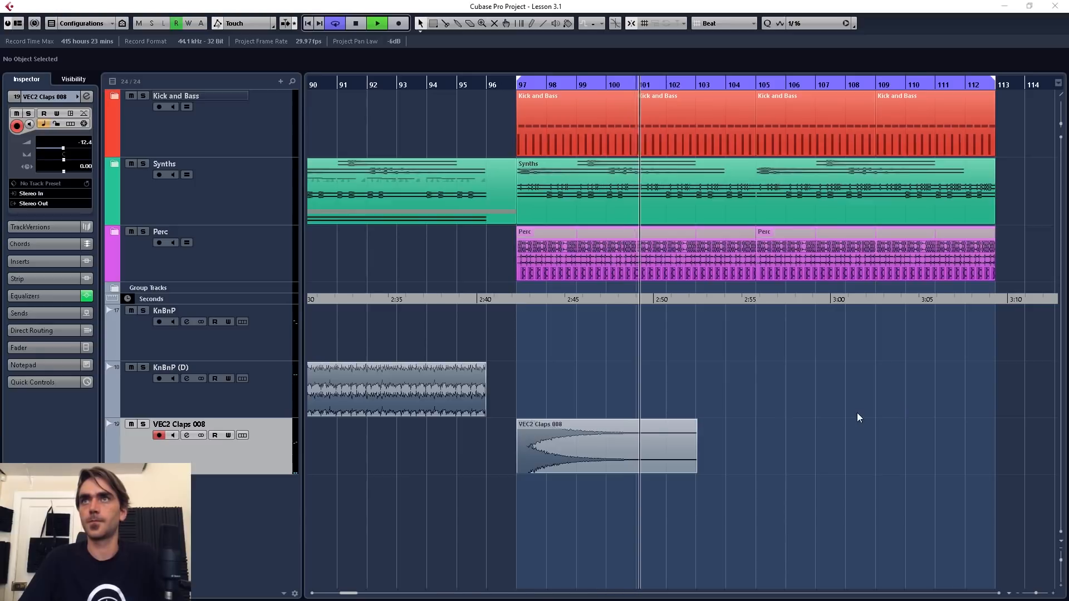
{"action": "key", "text": "space"}
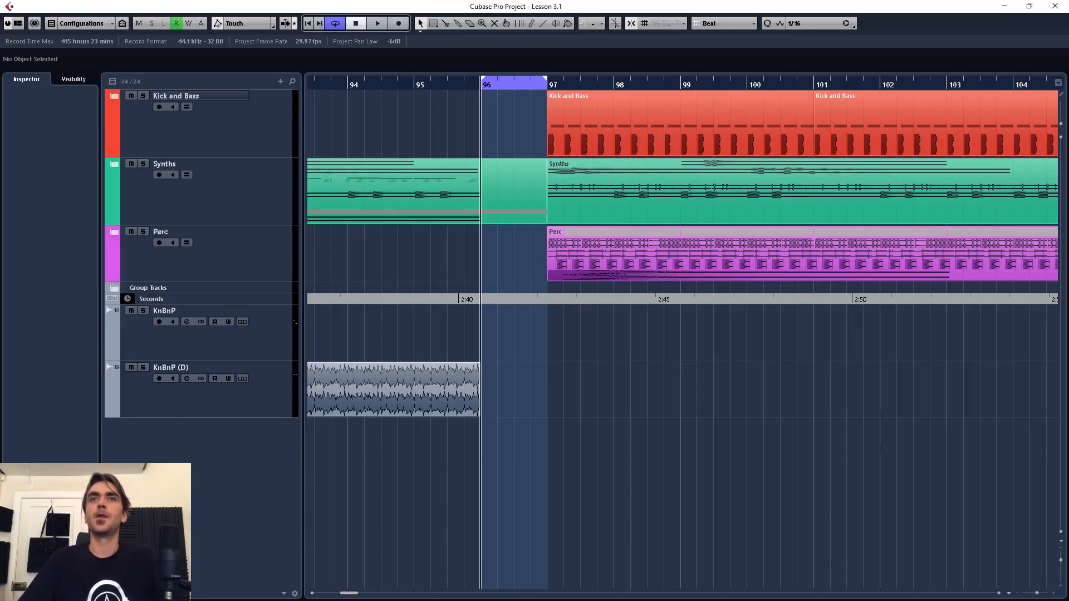
Add an instrument track that uses Serum_x64
{"action": "right_click", "coordinate": [179, 245]}
{"action": "left_click", "coordinate": [251, 266]}
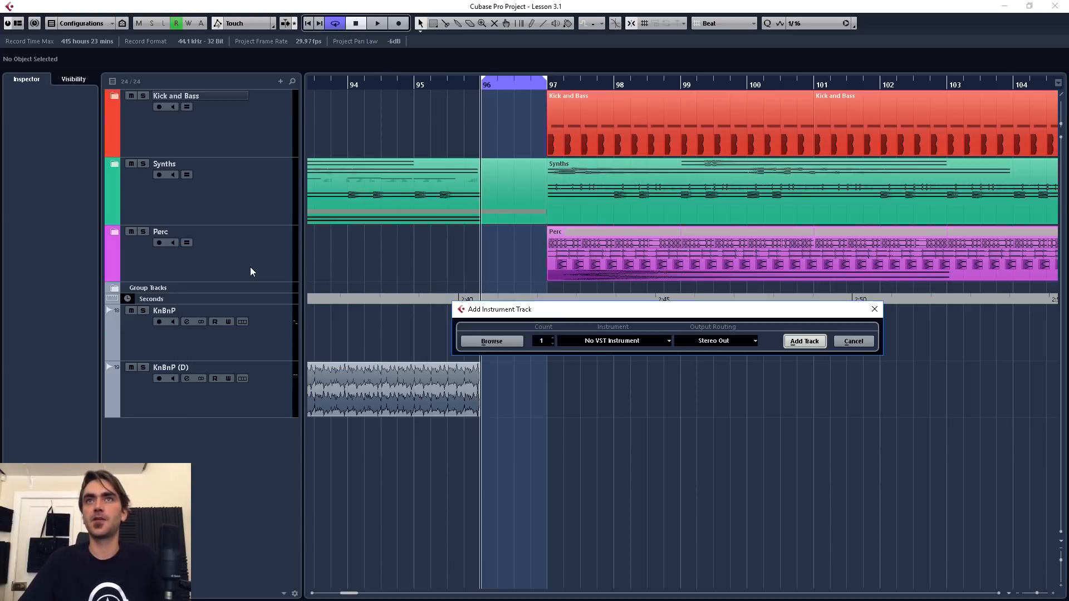
{"action": "left_click", "coordinate": [613, 341]}
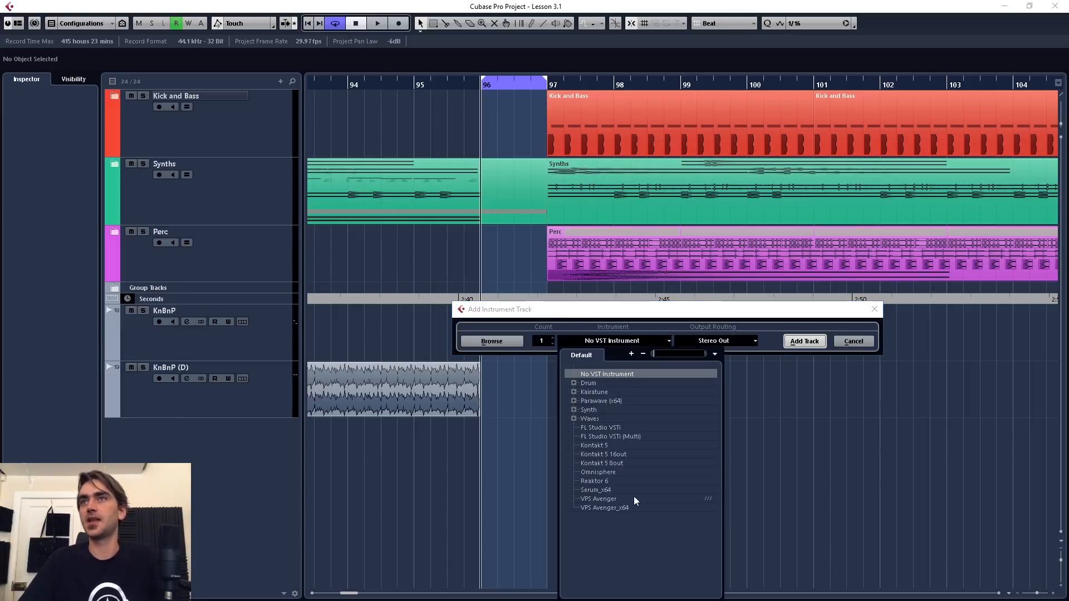
{"action": "left_click", "coordinate": [596, 490]}
{"action": "left_click", "coordinate": [804, 341]}
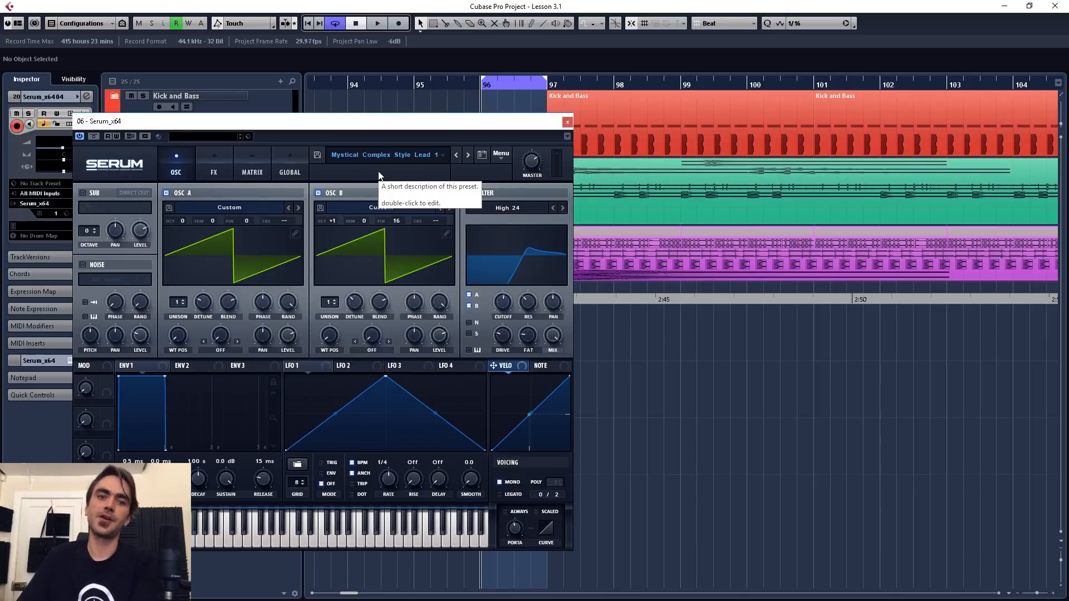
Enable Serum's Delay effect and set its 1/4 time to dotted
{"action": "left_click", "coordinate": [217, 164]}
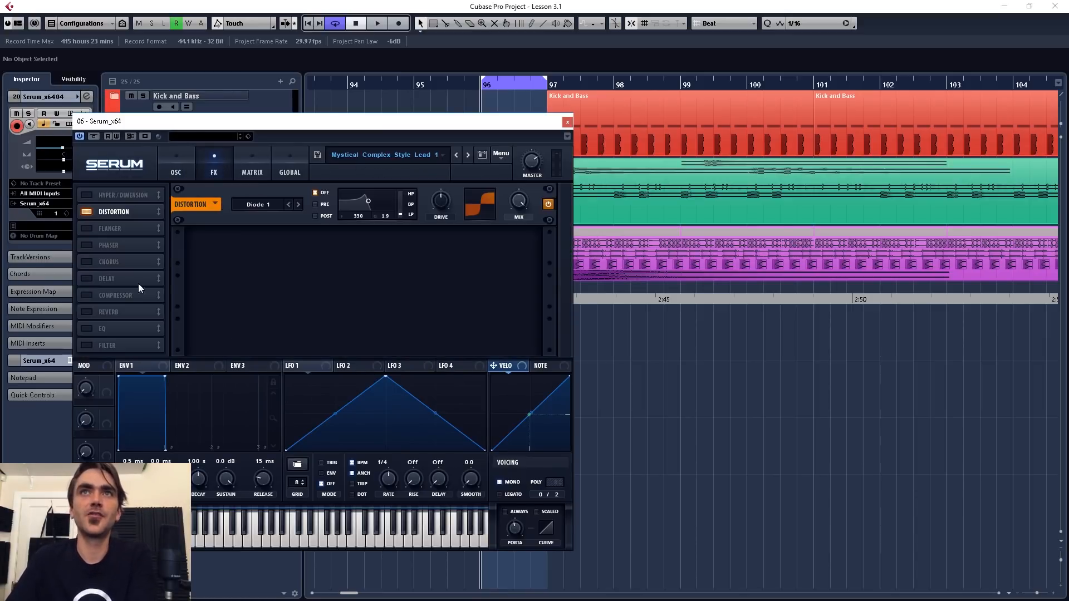
{"action": "left_click", "coordinate": [87, 278]}
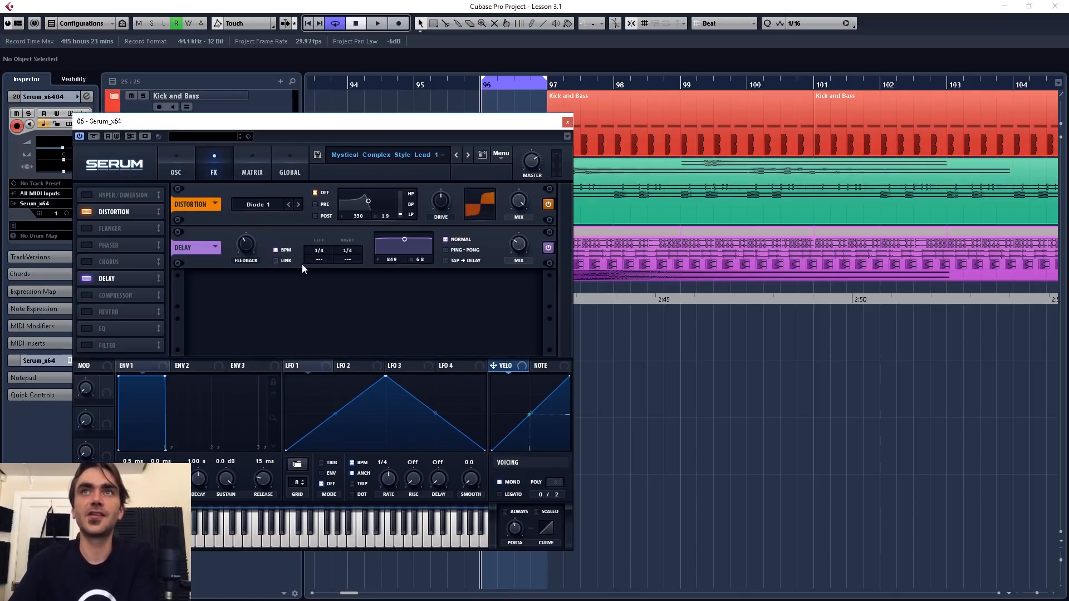
{"action": "left_click", "coordinate": [321, 260]}
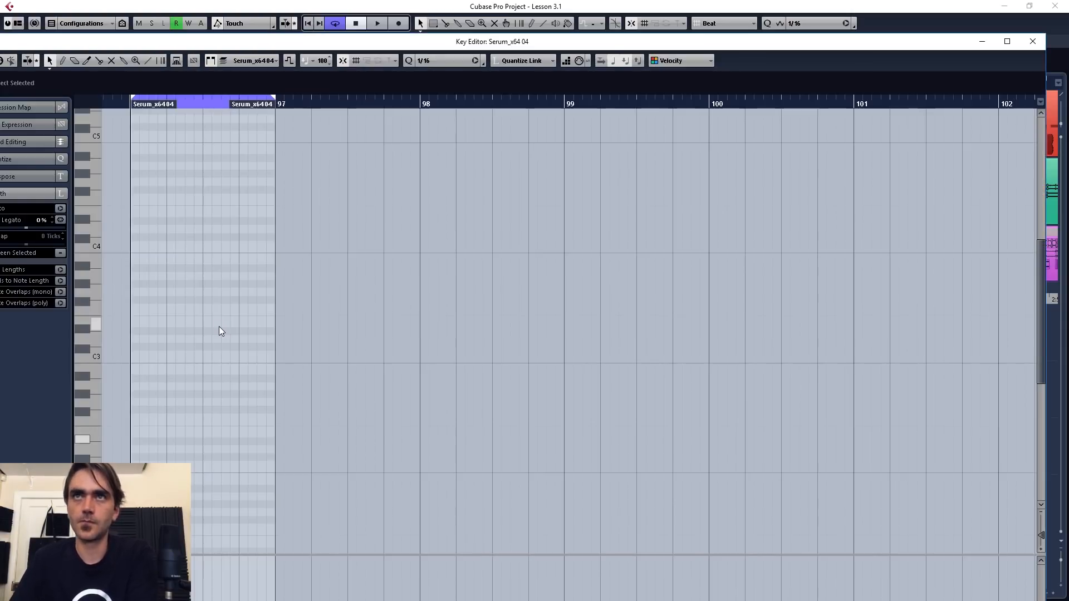
Record a Serum phrase of C2, G2 and D#2 at bar 96 and play it back from bar 95
{"action": "left_click_drag", "start_coordinate": [219, 326], "coordinate": [323, 339]}
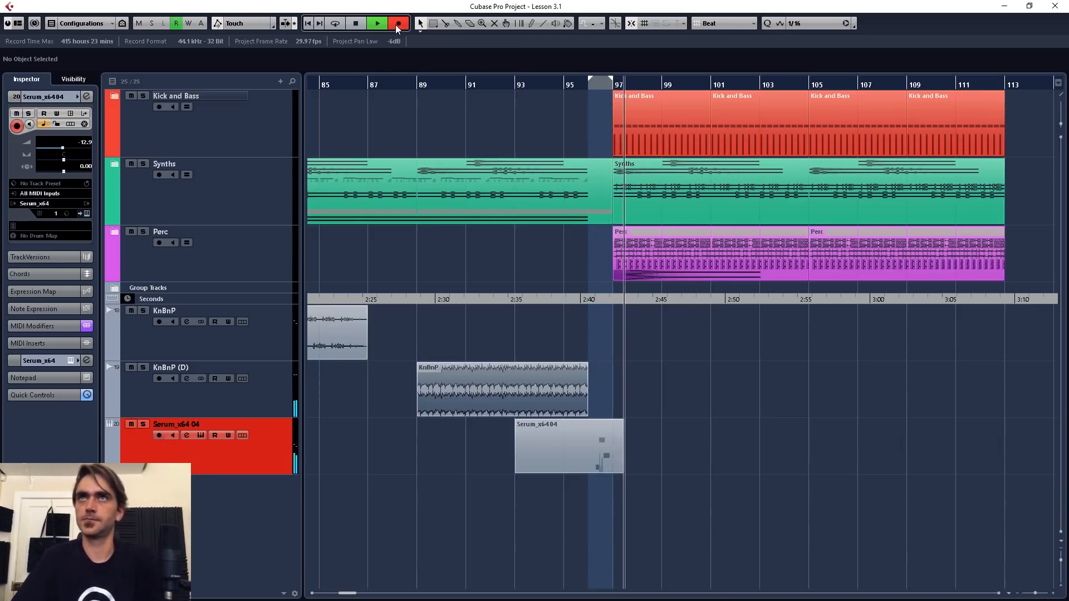
{"action": "left_click", "coordinate": [397, 24]}
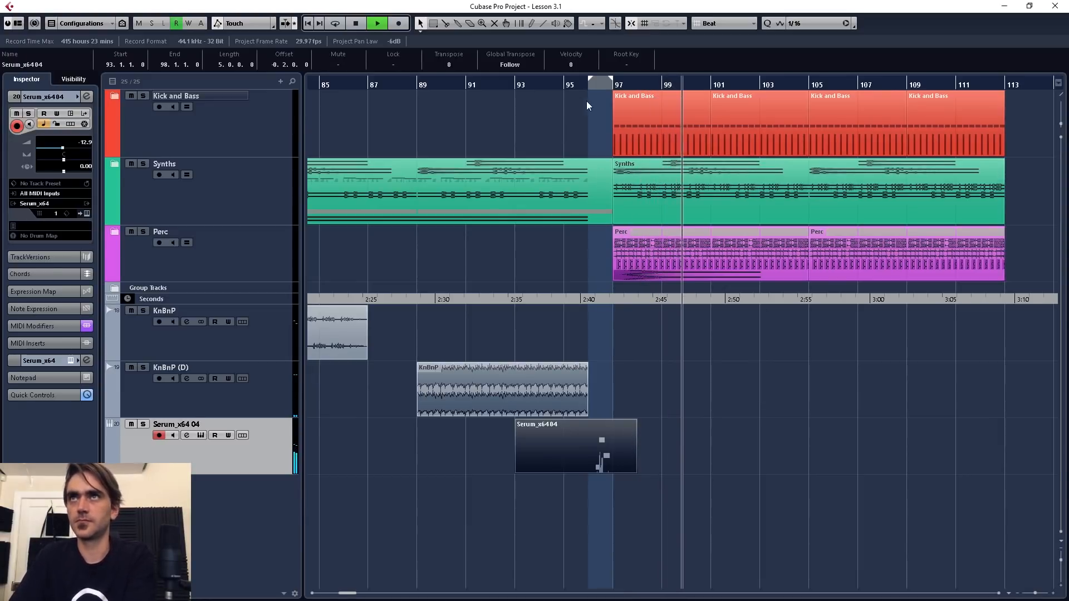
{"action": "left_click", "coordinate": [569, 84]}
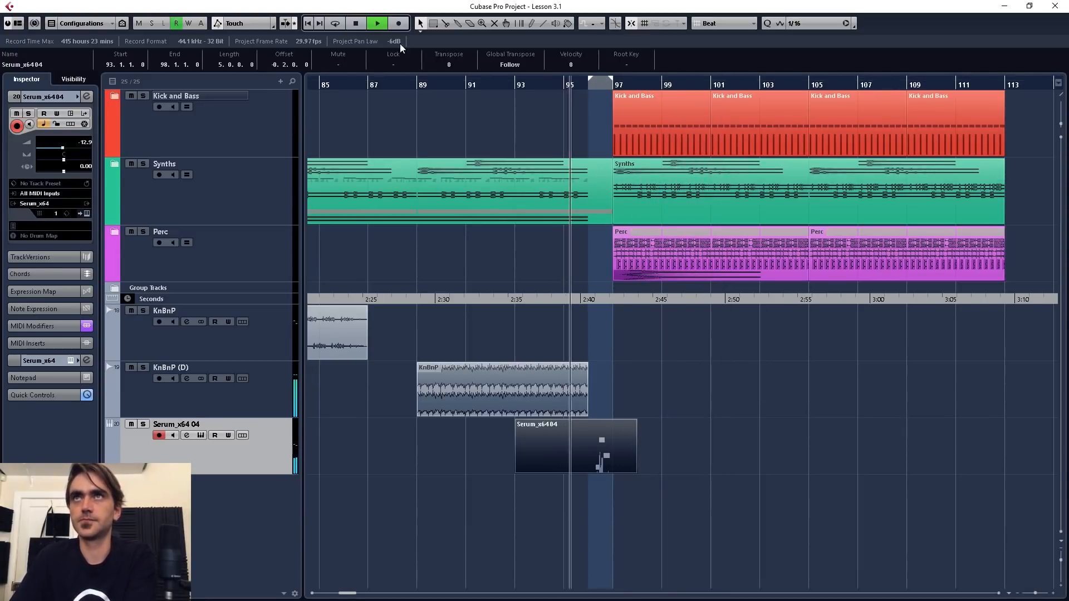
Trim the recorded Serum part to bars 96–98 and duplicate it at bar 98
{"action": "left_click", "coordinate": [630, 494]}
{"action": "scroll", "coordinate": [569, 485], "scroll_direction": "up", "scroll_amount": 4}
{"action": "left_click_drag", "start_coordinate": [424, 472], "coordinate": [624, 470]}
{"action": "left_click_drag", "start_coordinate": [624, 471], "coordinate": [623, 471]}
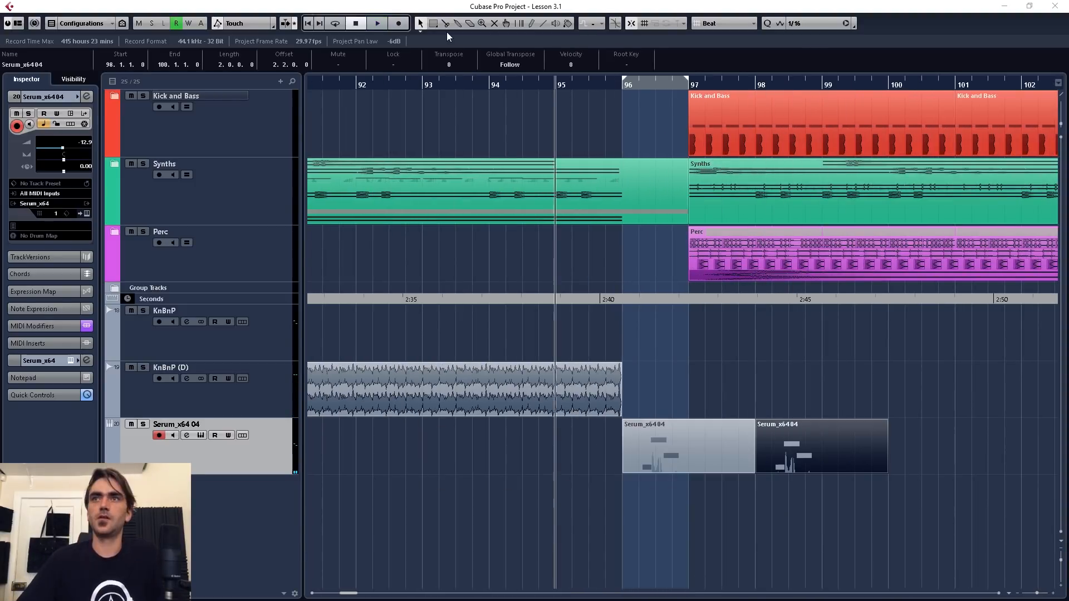
Glue the two Serum parts into one four-bar part, repeat it up to bar 108 and set the locators to bars 97–105
{"action": "scroll", "coordinate": [713, 341], "scroll_direction": "down", "scroll_amount": 2}
{"action": "left_click_drag", "start_coordinate": [780, 396], "coordinate": [718, 454]}
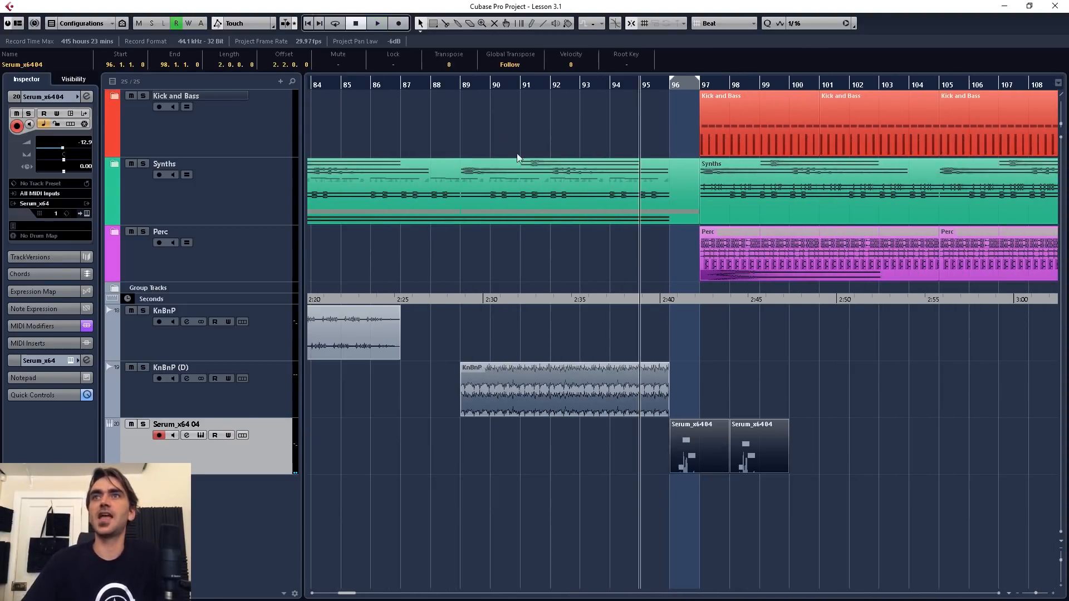
{"action": "left_click", "coordinate": [721, 456]}
{"action": "key", "text": "1"}
{"action": "left_click_drag", "start_coordinate": [709, 440], "coordinate": [814, 445]}
{"action": "scroll", "coordinate": [749, 503], "scroll_direction": "down", "scroll_amount": 2}
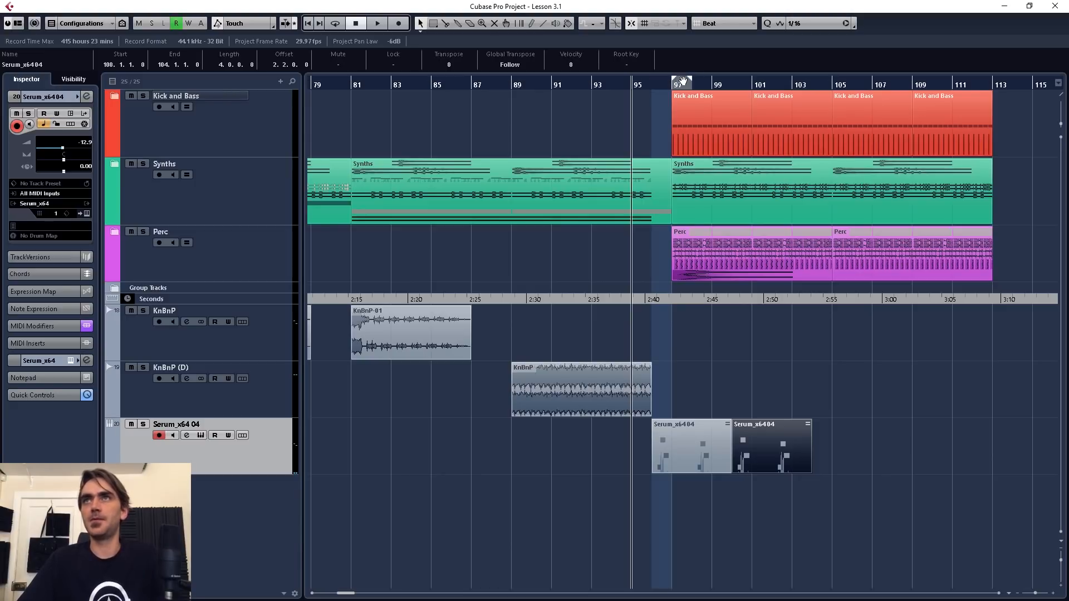
{"action": "left_click_drag", "start_coordinate": [683, 82], "coordinate": [820, 87]}
{"action": "key", "text": "ctrl+d"}
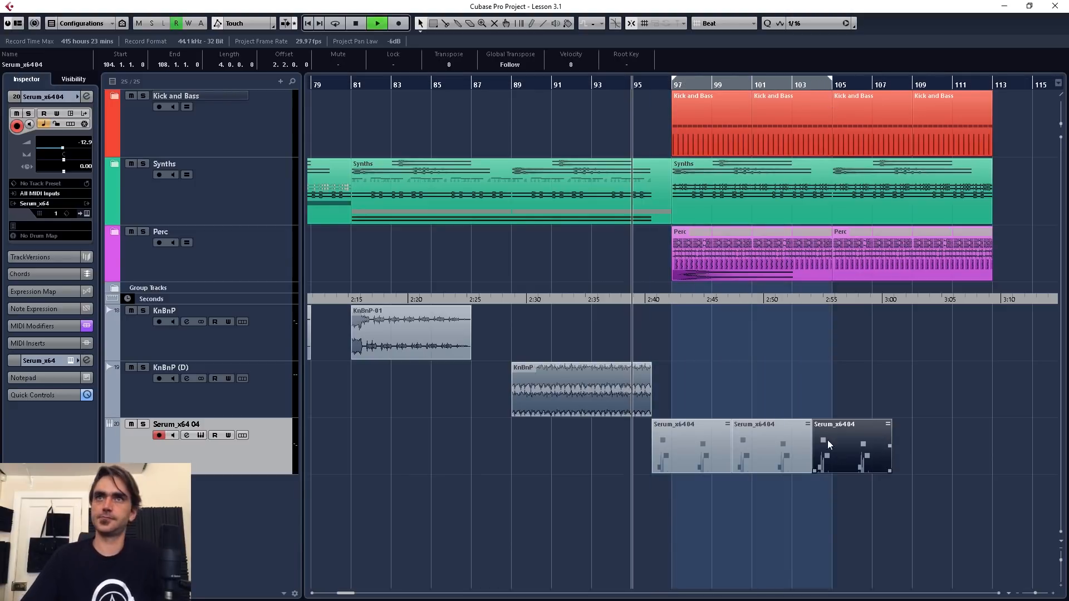
Play back the repeated Serum phrase and check the delay settings in Serum's effects
{"action": "key", "text": "space"}
{"action": "left_click", "coordinate": [86, 213]}
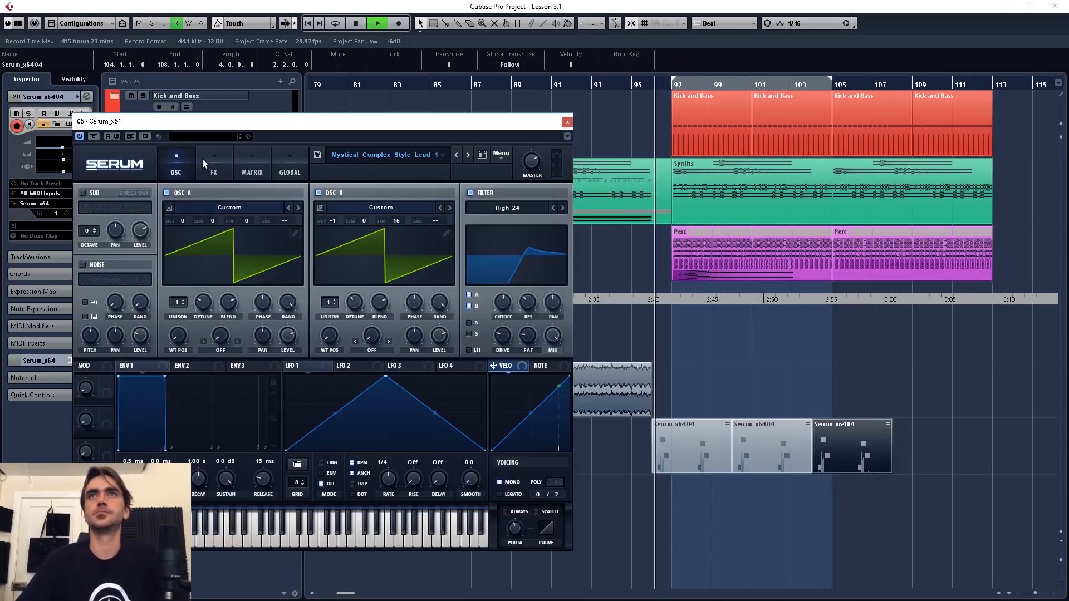
{"action": "left_click", "coordinate": [207, 160]}
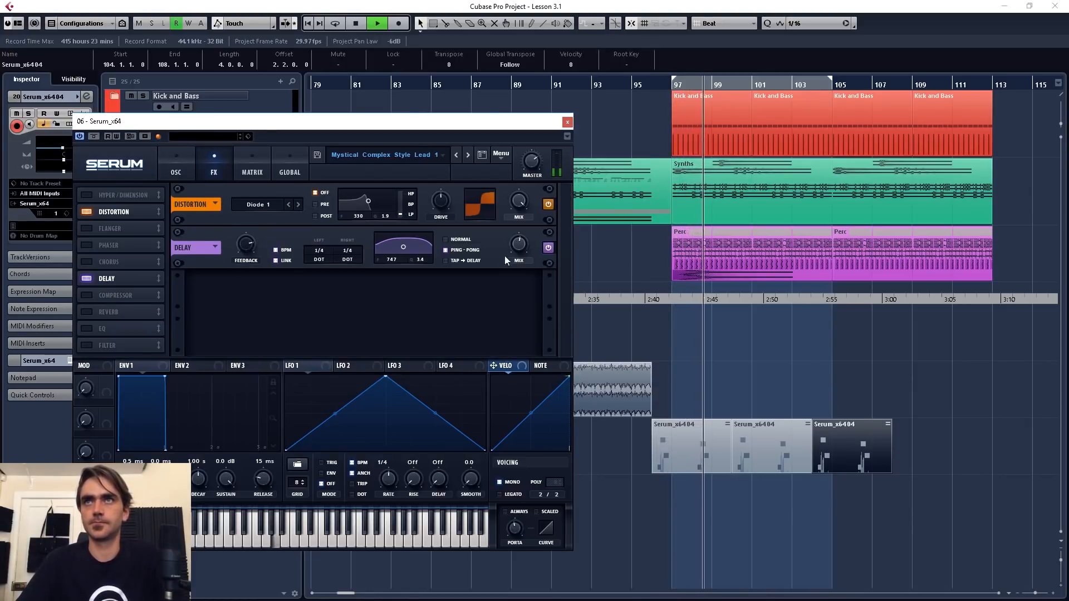
In the first Serum part, move the C2 and G2 notes and the C2 and F#2 notes one sixteenth later
{"action": "left_click", "coordinate": [689, 454]}
{"action": "double_click", "coordinate": [689, 454]}
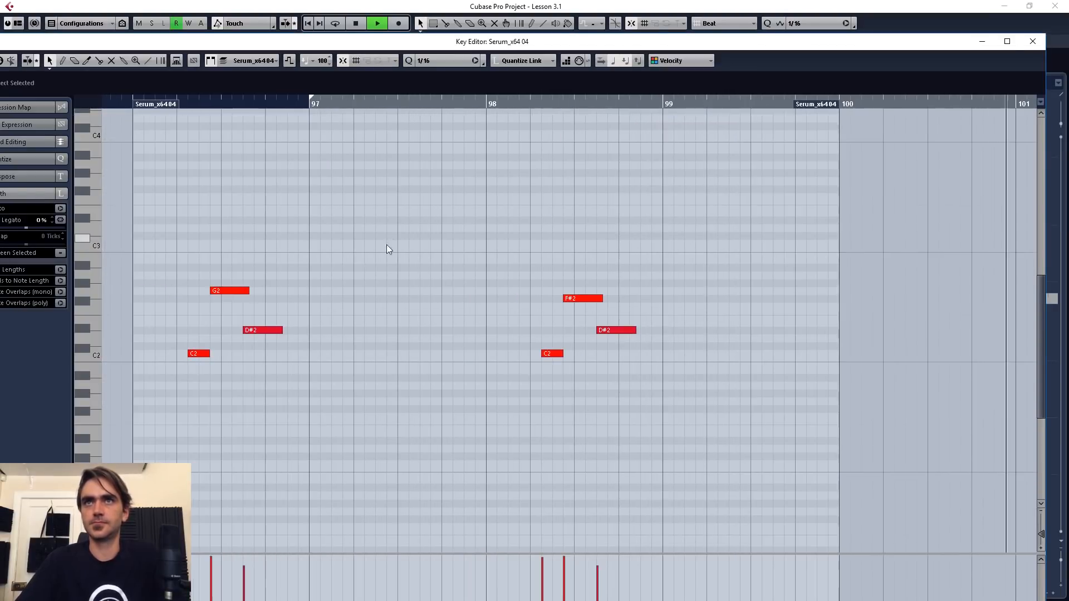
{"action": "left_click_drag", "start_coordinate": [172, 263], "coordinate": [288, 389]}
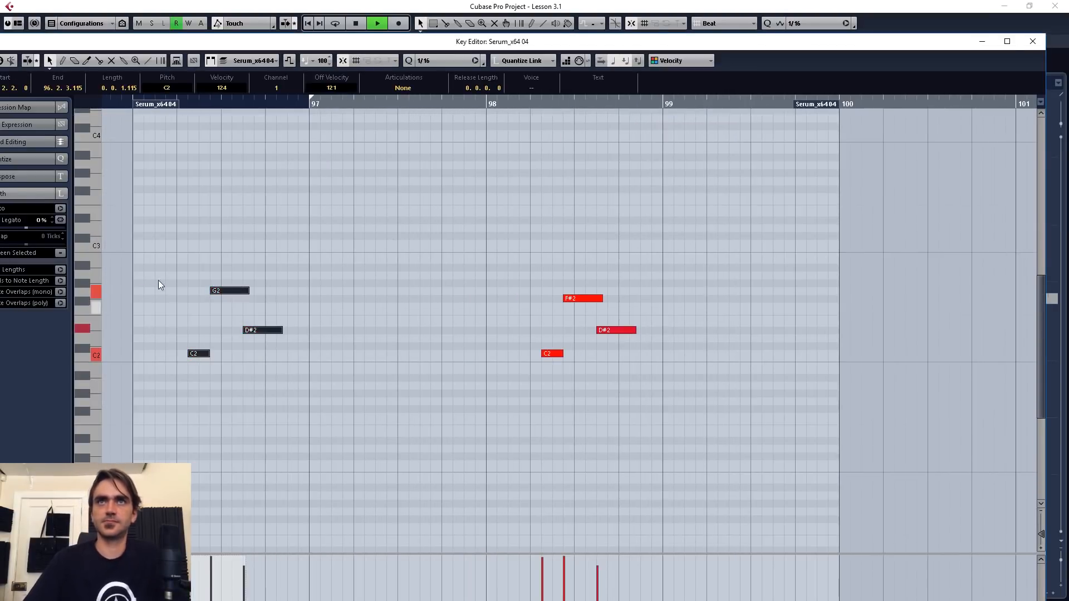
{"action": "left_click_drag", "start_coordinate": [159, 237], "coordinate": [216, 382]}
{"action": "key", "text": "ctrl+Right"}
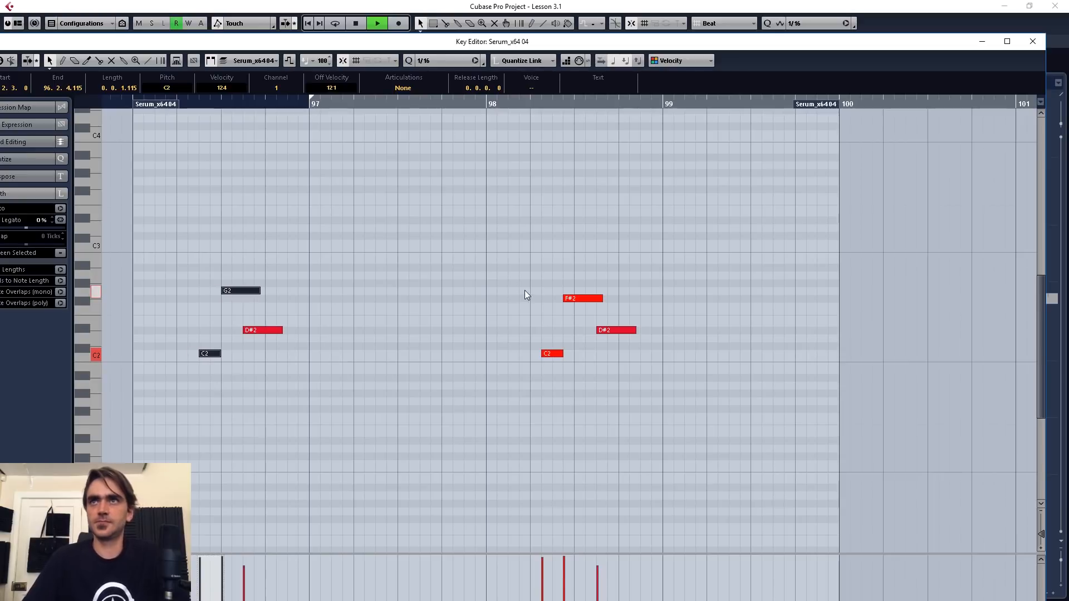
{"action": "left_click_drag", "start_coordinate": [526, 291], "coordinate": [578, 412]}
{"action": "key", "text": "ctrl+Right"}
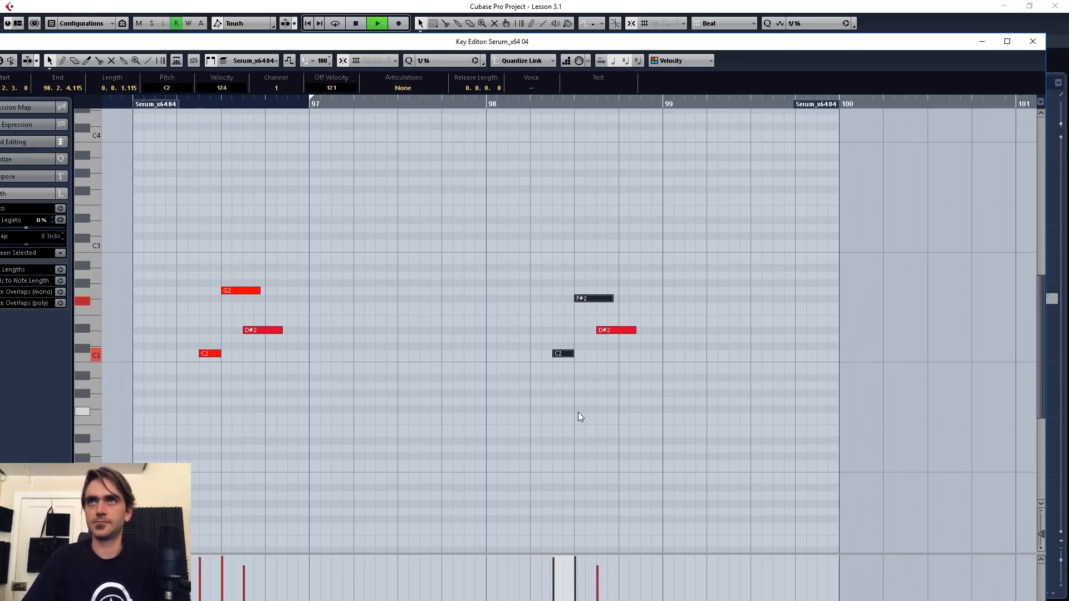
{"action": "left_click", "coordinate": [604, 246]}
{"action": "left_click", "coordinate": [1032, 41]}
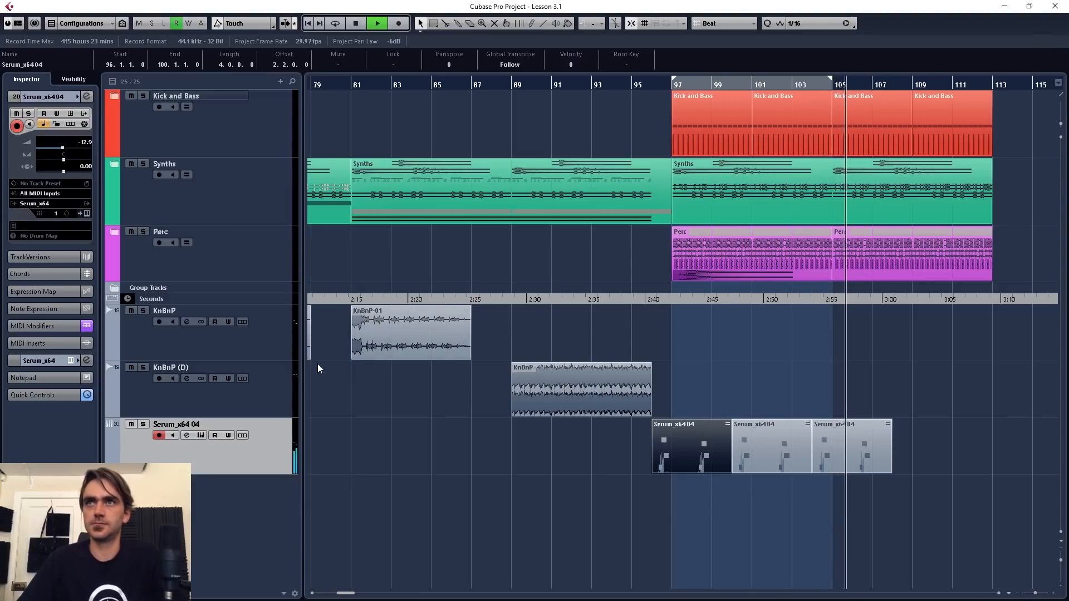
Record automation of Serum's filter cutoff while bars 97–105 play, then switch automation writing off
{"action": "left_click", "coordinate": [86, 214]}
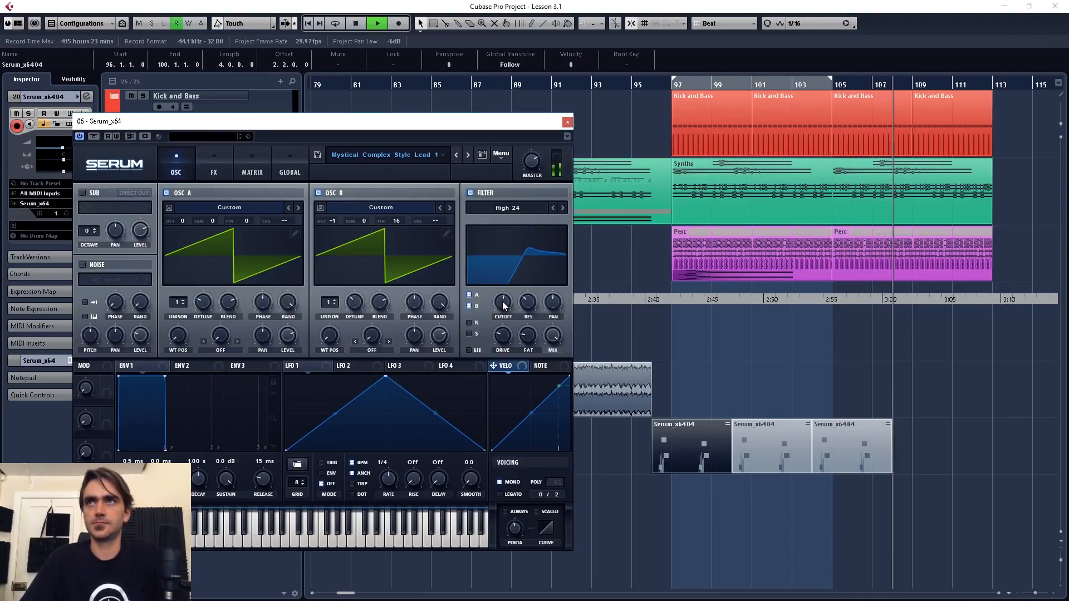
{"action": "left_click", "coordinate": [933, 362]}
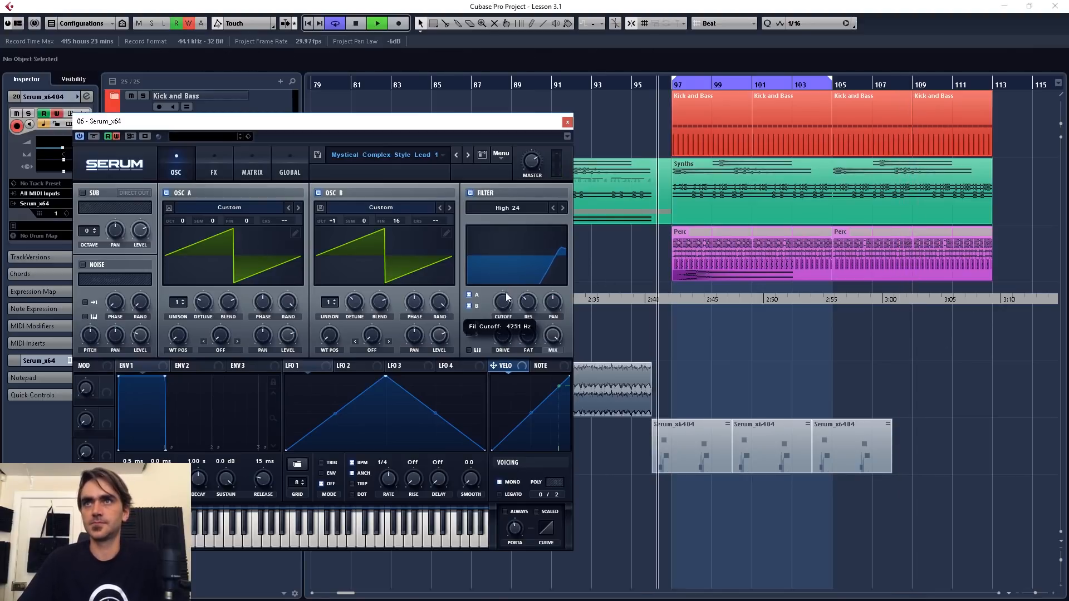
{"action": "mouse_move", "coordinate": [507, 297]}
{"action": "left_mouse_down"}
{"action": "mouse_move", "coordinate": [497, 335]}
{"action": "mouse_move", "coordinate": [497, 277]}
{"action": "mouse_move", "coordinate": [493, 363]}
{"action": "mouse_move", "coordinate": [493, 258]}
{"action": "mouse_move", "coordinate": [497, 317]}
{"action": "mouse_move", "coordinate": [492, 290]}
{"action": "left_mouse_up"}
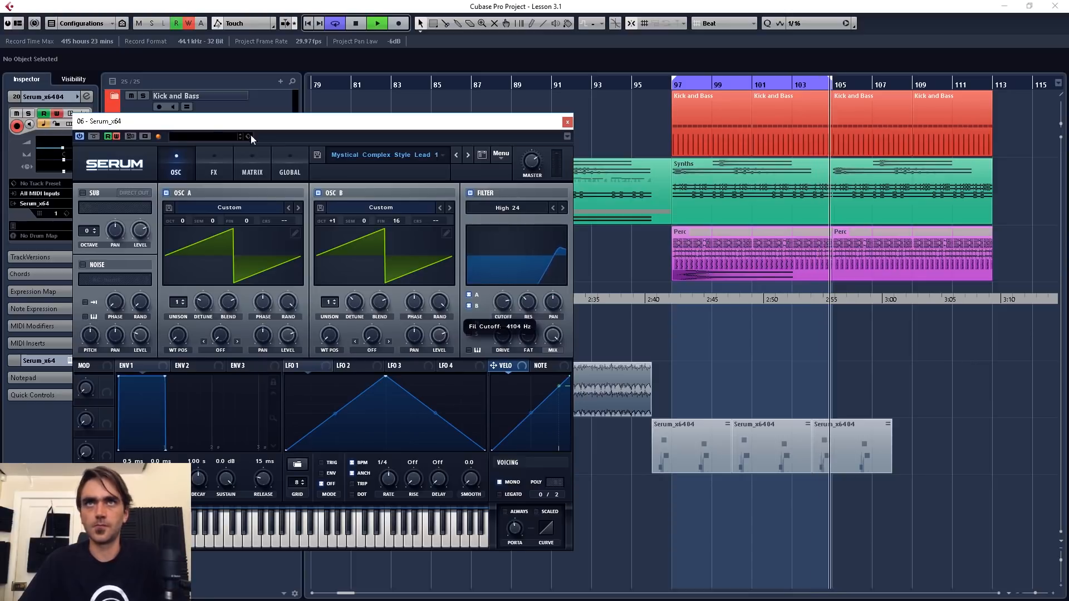
{"action": "left_click", "coordinate": [117, 136]}
Delete the Serum part at bar 104 and fill bars 104–112 with copies of the four-bar phrase
{"action": "left_click_drag", "start_coordinate": [943, 412], "coordinate": [824, 466]}
{"action": "key", "text": "Delete"}
{"action": "left_click_drag", "start_coordinate": [883, 409], "coordinate": [846, 454]}
{"action": "left_click", "coordinate": [830, 389]}
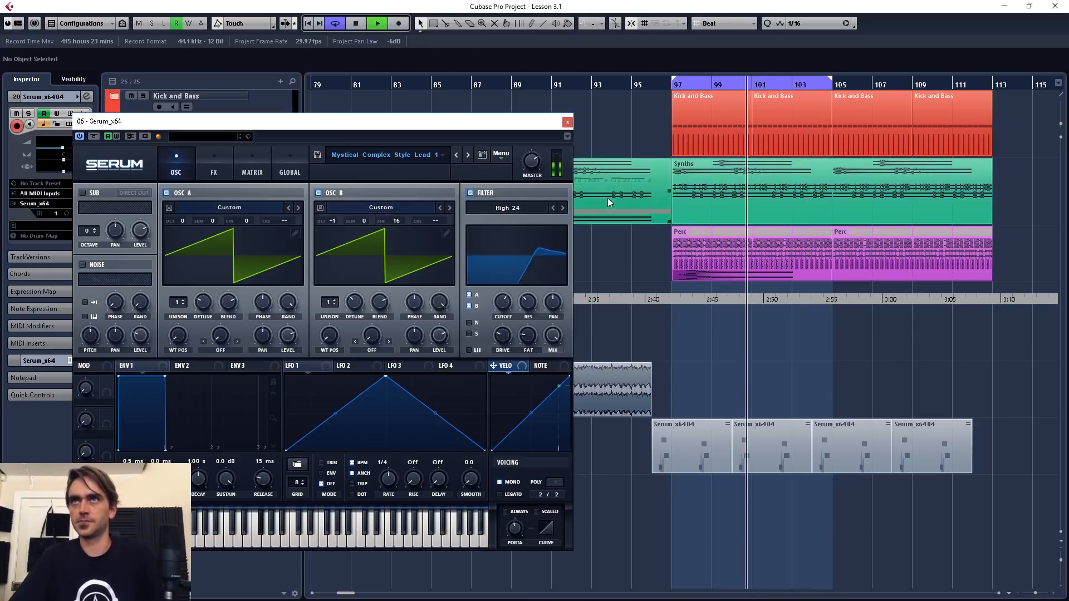
{"action": "left_click", "coordinate": [567, 122]}
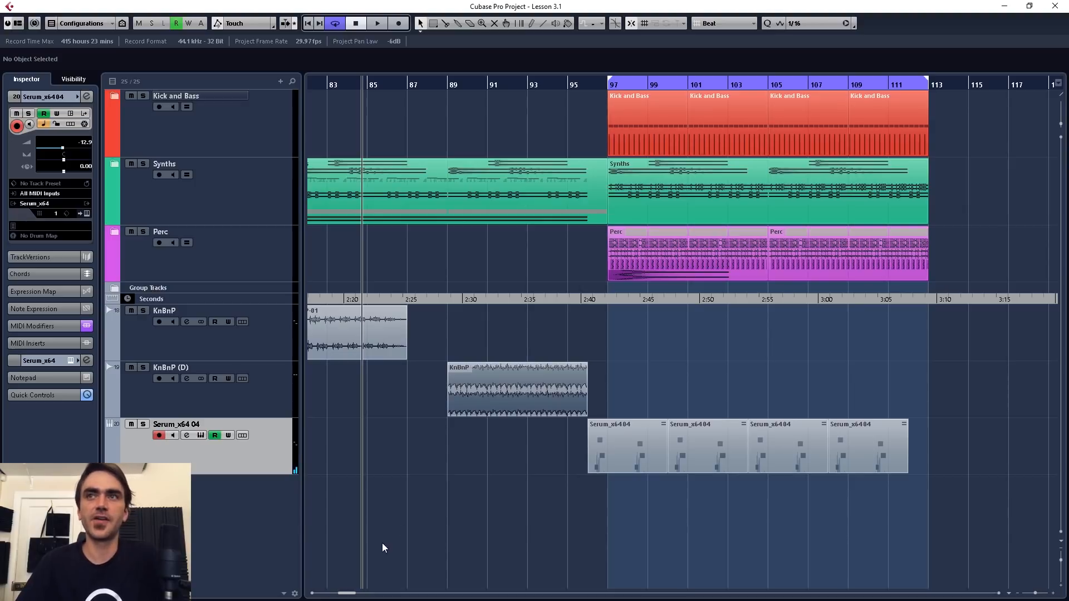
Render the four Serum_x64 04 parts in place to audio with the current settings
{"action": "left_click_drag", "start_coordinate": [554, 515], "coordinate": [940, 452]}
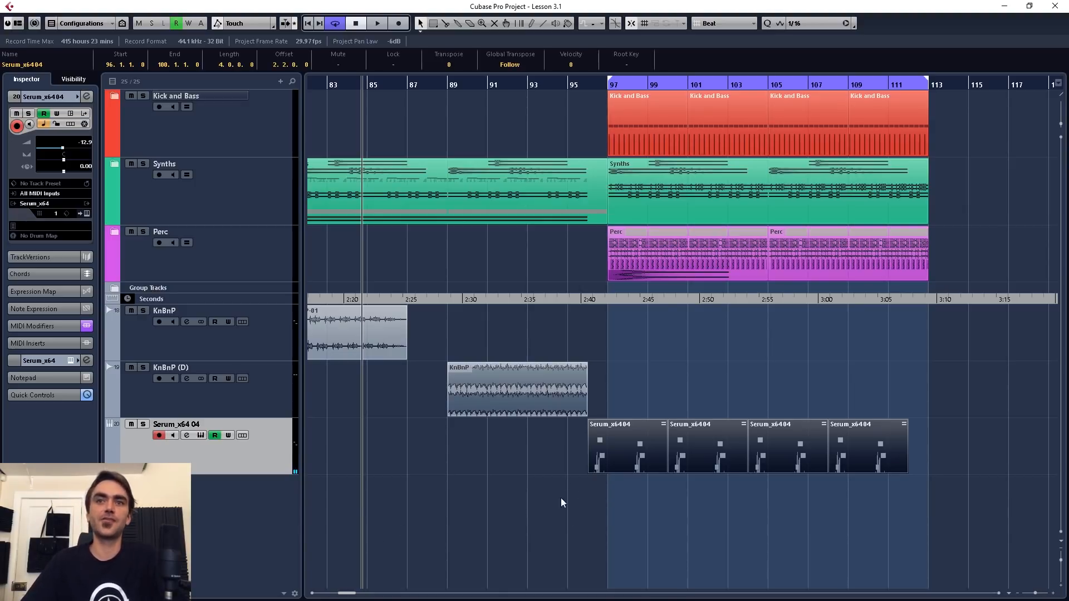
{"action": "right_click", "coordinate": [651, 467]}
{"action": "mouse_move", "coordinate": [663, 222]}
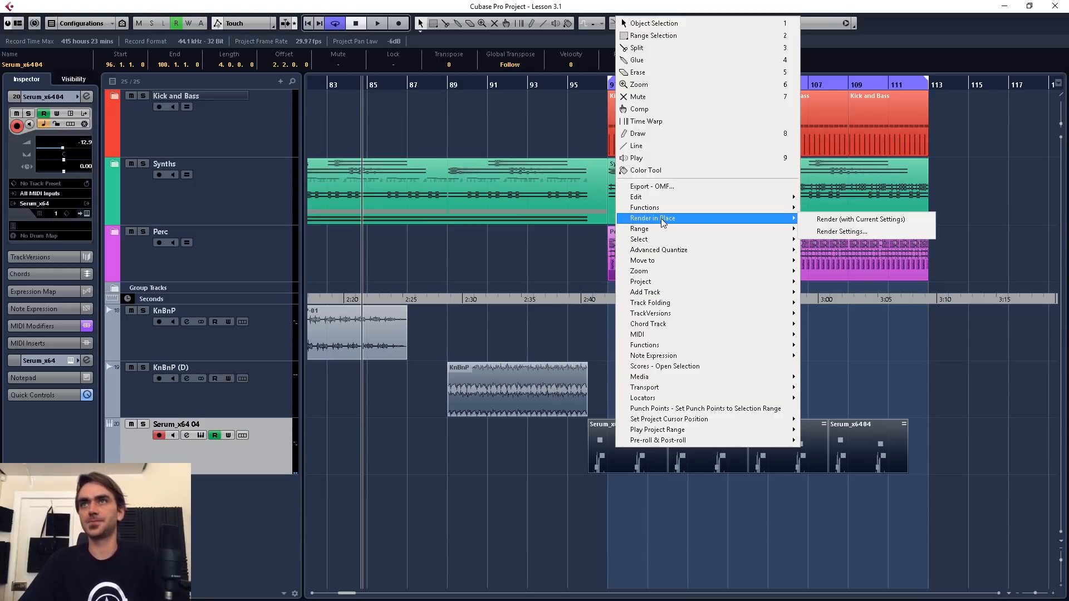
{"action": "left_click", "coordinate": [860, 218]}
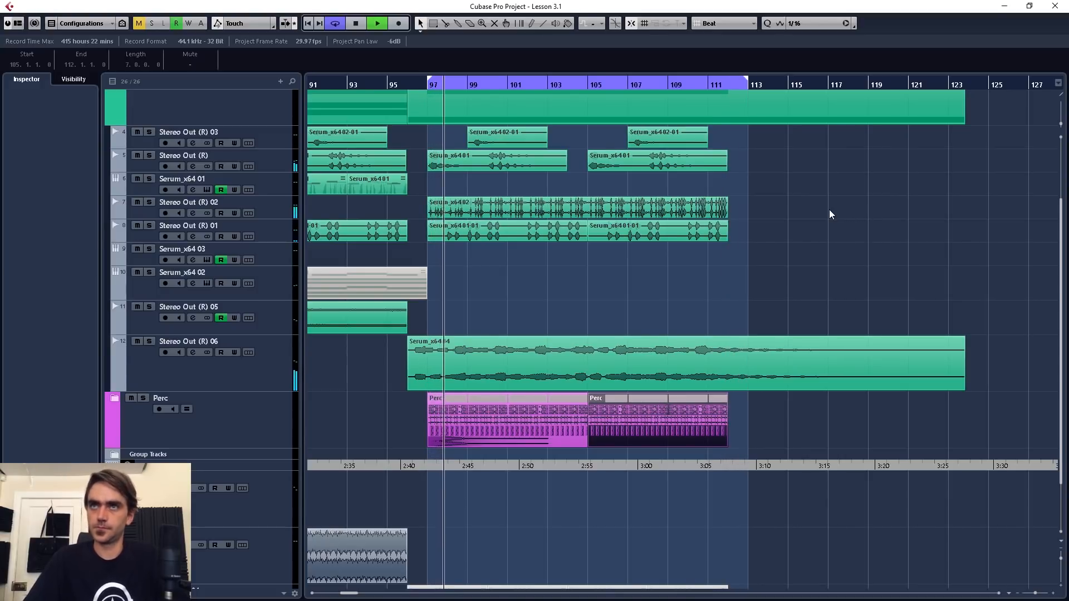
Stop playback and shorten the rendered Serum_x64 04 clip to end at bar 112
{"action": "key", "text": "space"}
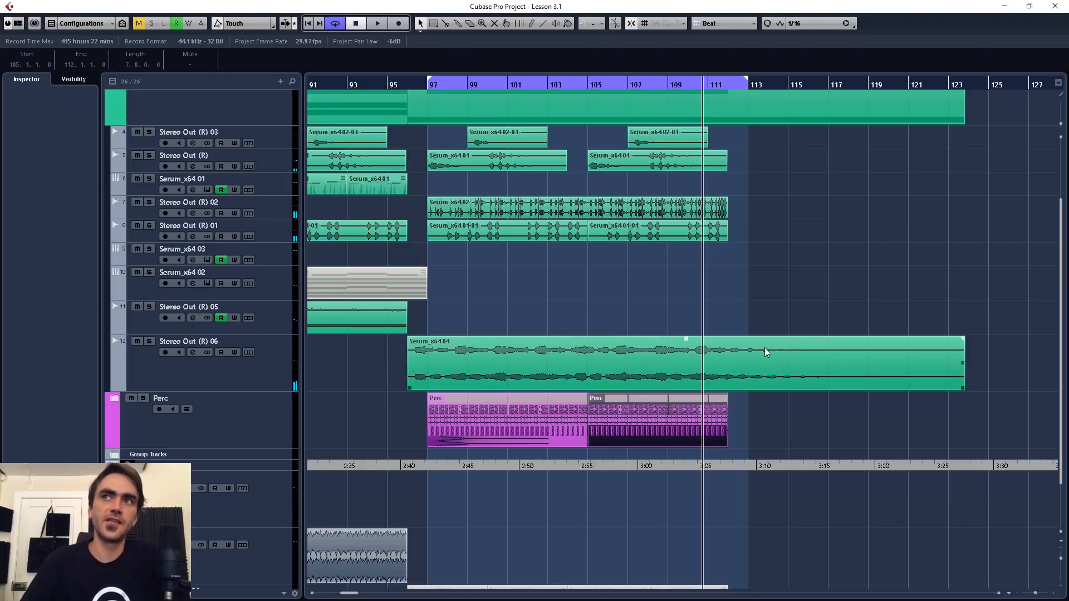
{"action": "left_click", "coordinate": [951, 387]}
{"action": "left_click_drag", "start_coordinate": [959, 387], "coordinate": [725, 399]}
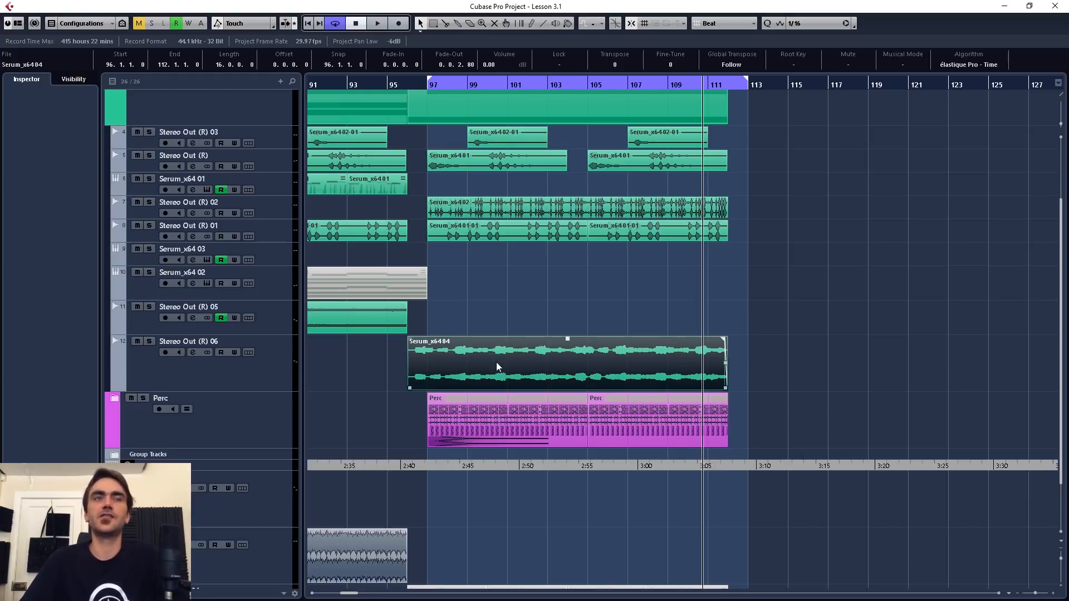
Fold the Synths folder and duplicate the Kick and Bass, Synths and Perc section from bar 97 to bar 113
{"action": "scroll", "coordinate": [278, 146], "scroll_direction": "up", "scroll_amount": 3}
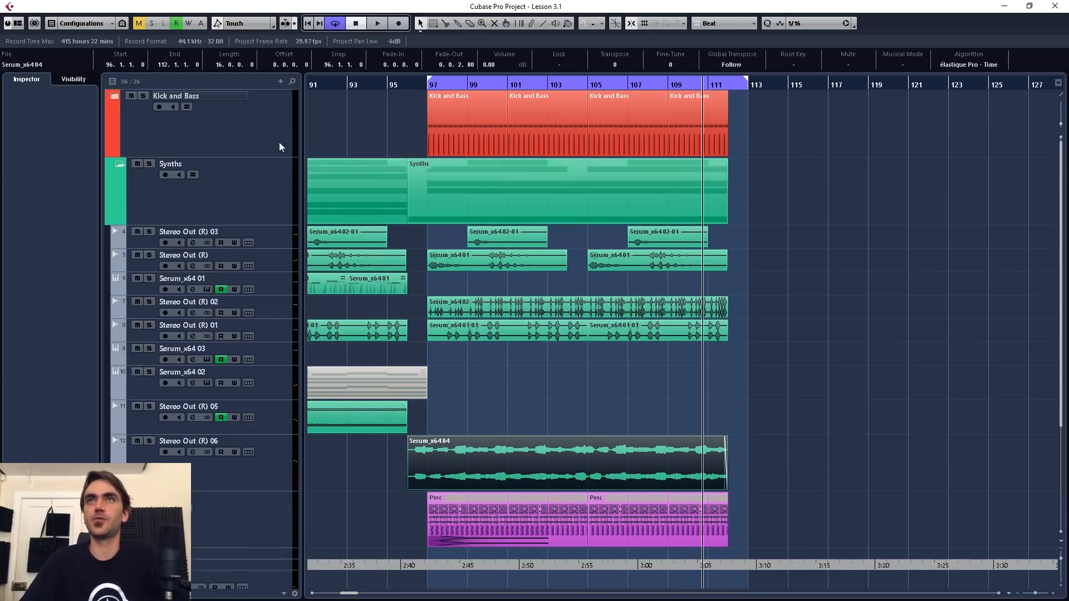
{"action": "left_click", "coordinate": [119, 166]}
{"action": "left_click_drag", "start_coordinate": [836, 133], "coordinate": [437, 304]}
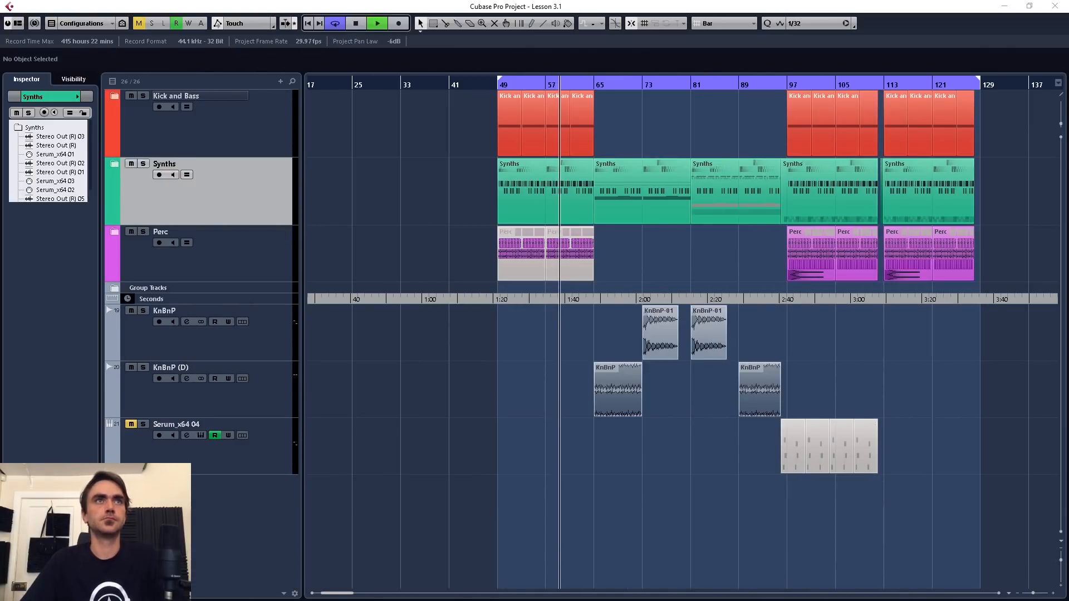